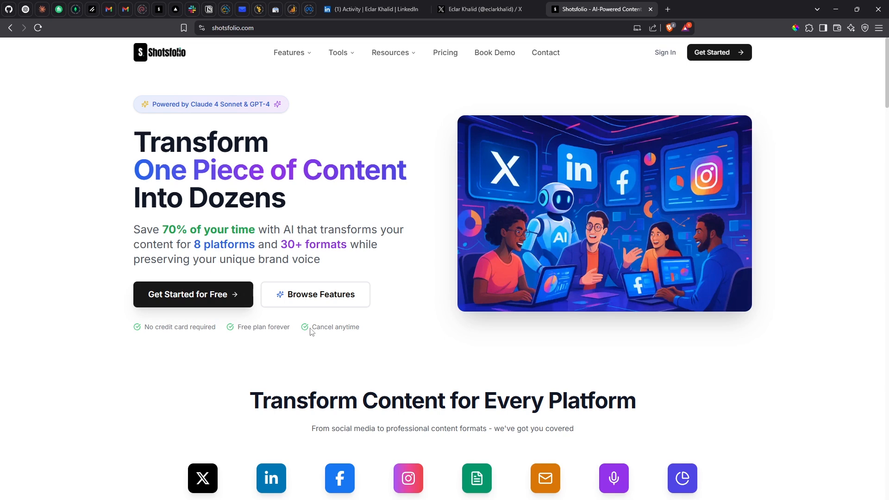
Step: Review the homepage sections on supported platforms, proven results and the AI content suite
scroll(406, 329, "down", 3)
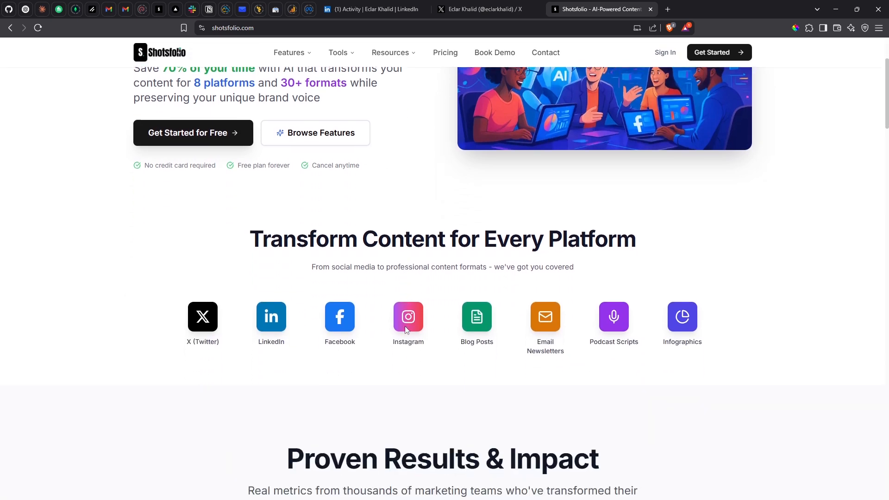
scroll(406, 329, "down", 3)
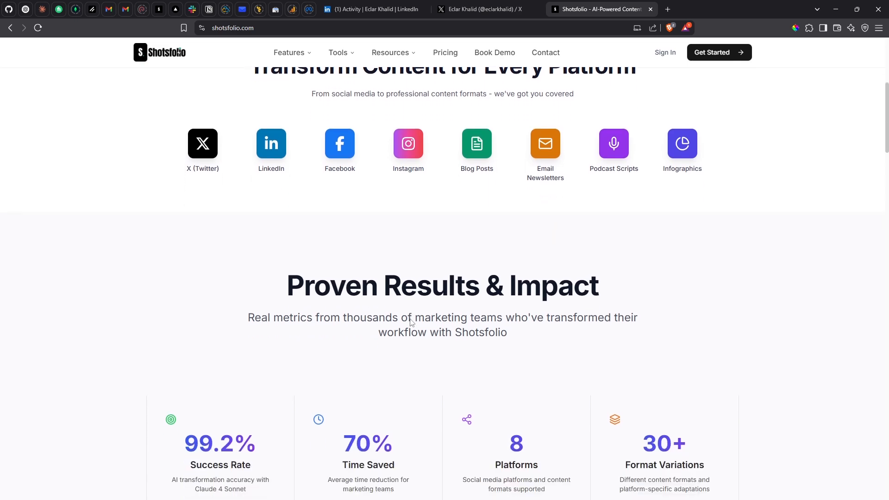
scroll(411, 322, "down", 4)
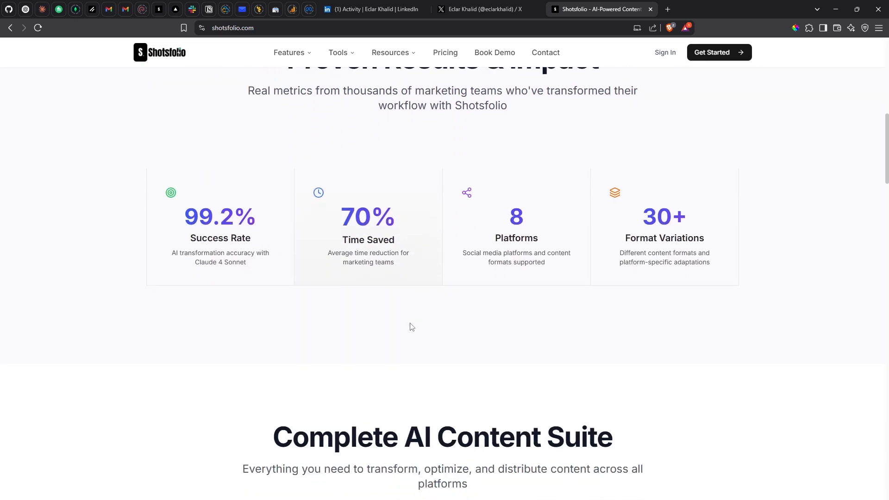
scroll(411, 326, "down", 4)
scroll(409, 322, "down", 2)
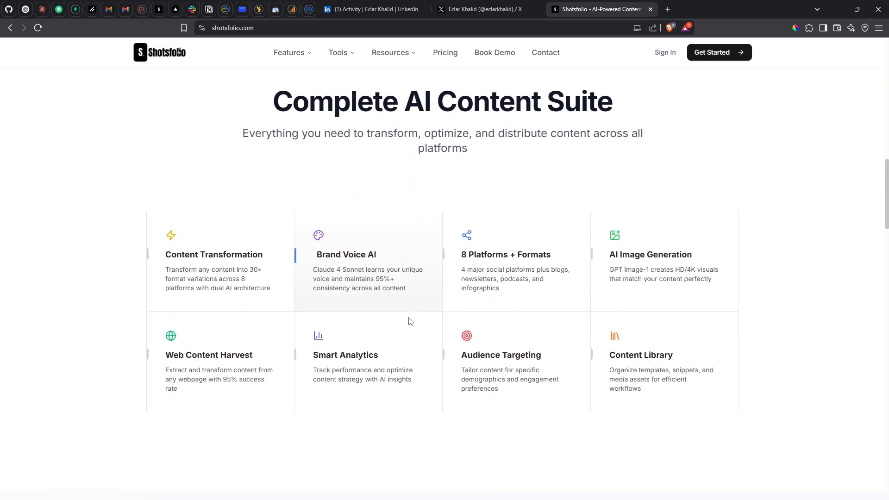
scroll(409, 318, "up", 10)
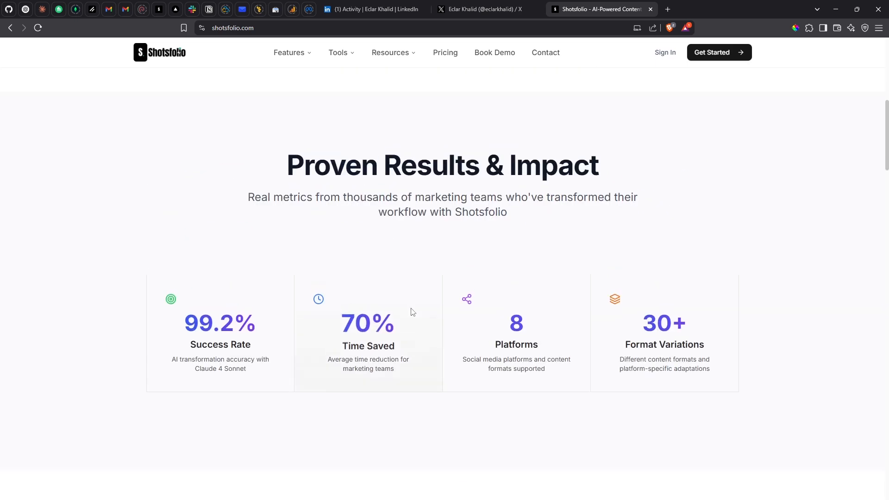
scroll(412, 312, "up", 10)
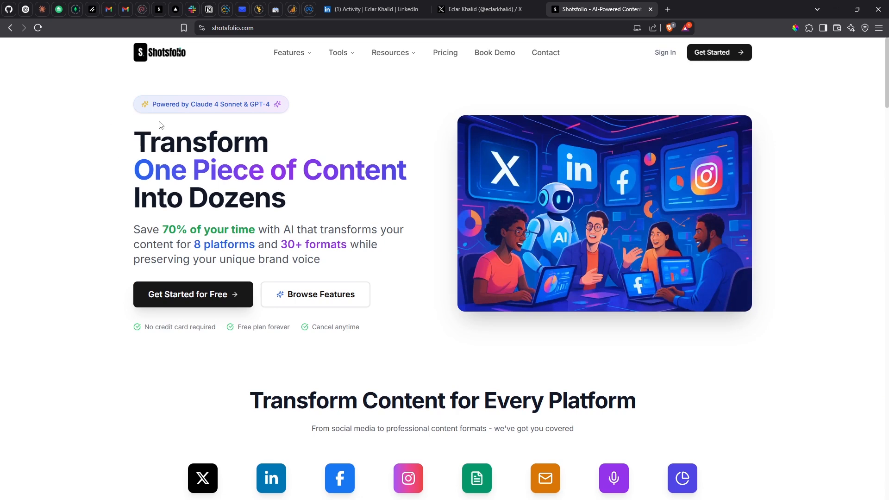
Step: Examine the Claude 4 Sonnet, GPT-4 and GPT Image-1 cards in the homepage's Powered by Leading AI section
scroll(276, 126, "down", 20)
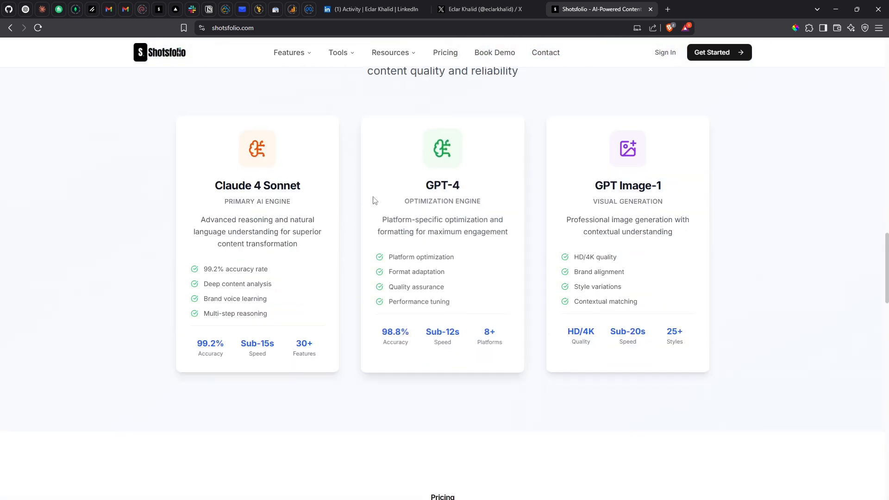
scroll(373, 198, "up", 1)
left_click_drag(214, 231, 332, 242)
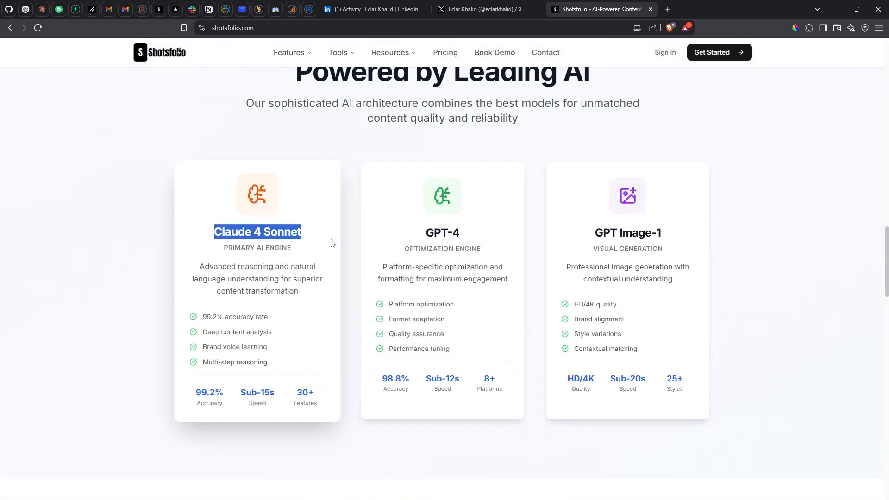
left_click_drag(471, 242, 407, 241)
left_click(511, 243)
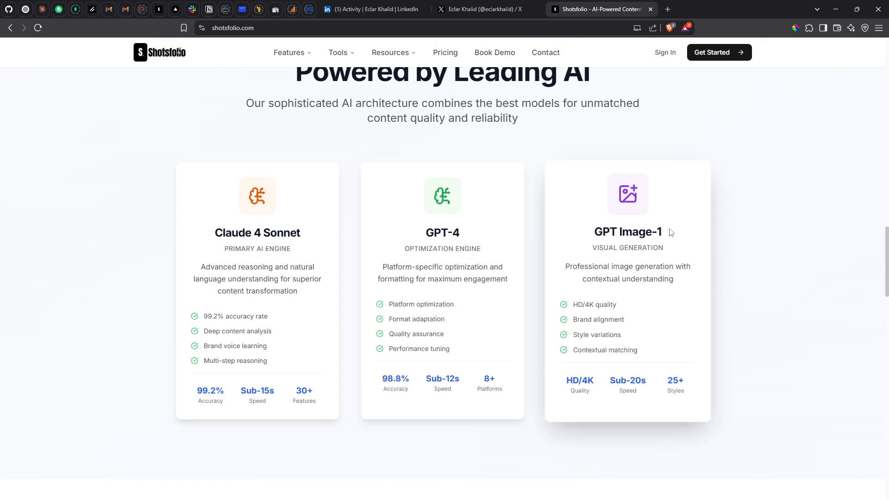
left_click_drag(669, 232, 577, 234)
left_click(631, 244)
Step: Return to the homepage's main headline and highlight the "30+ formats" claim in its description
scroll(669, 231, "up", 10)
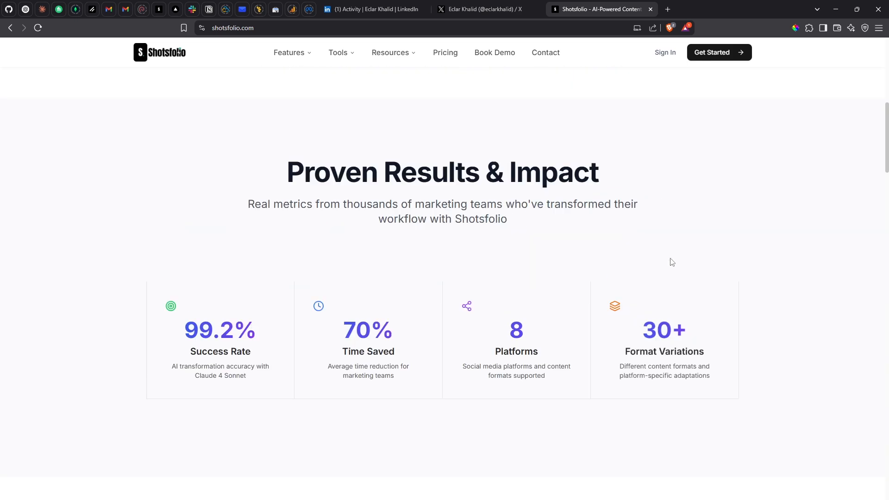
scroll(672, 262, "up", 10)
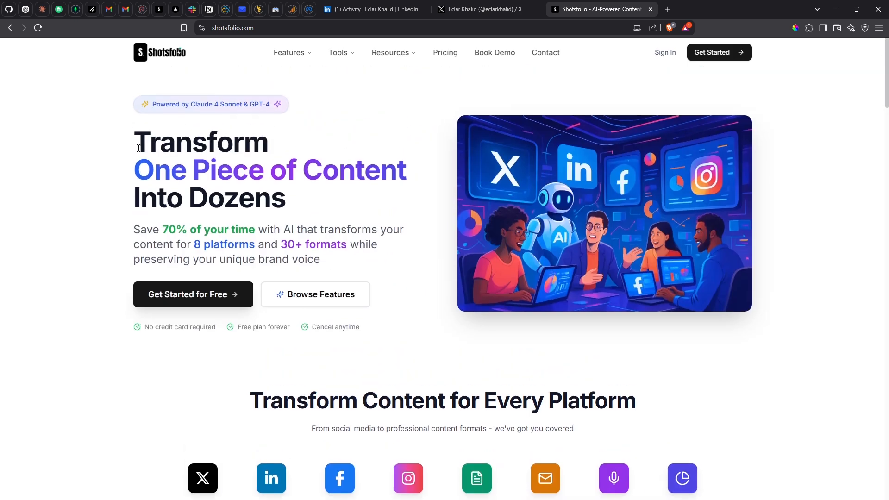
left_click_drag(148, 147, 134, 146)
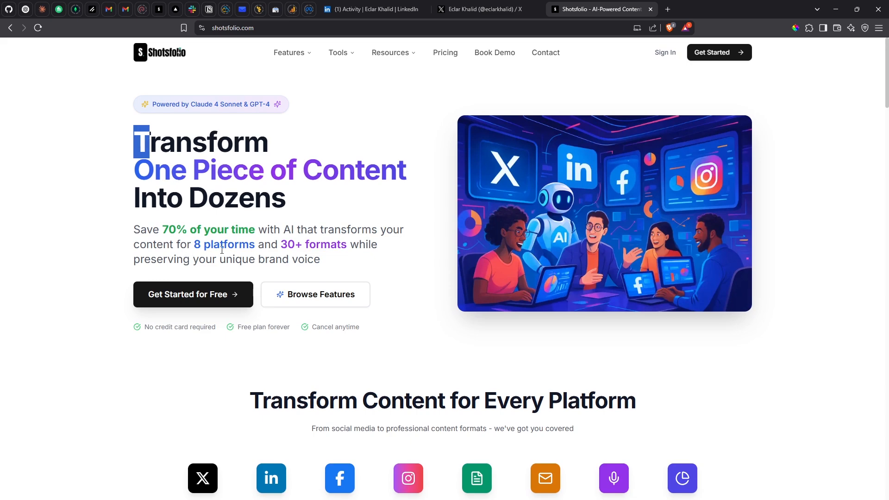
left_click_drag(346, 245, 287, 246)
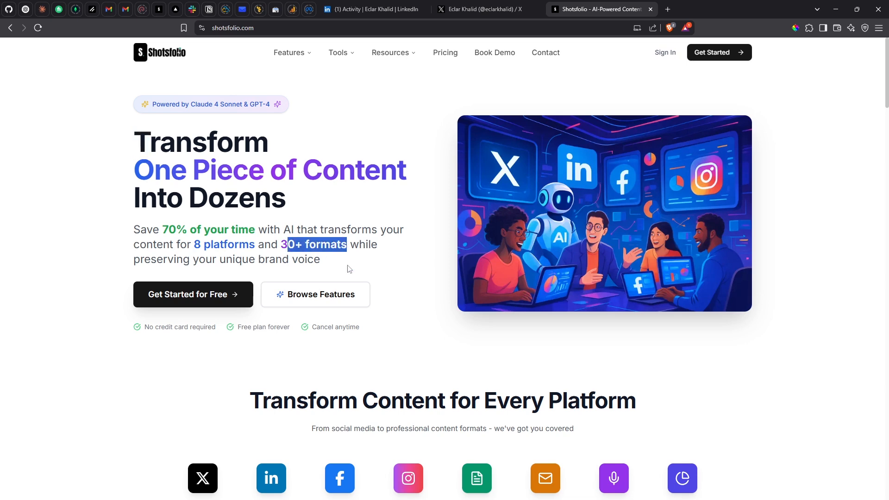
left_click(348, 268)
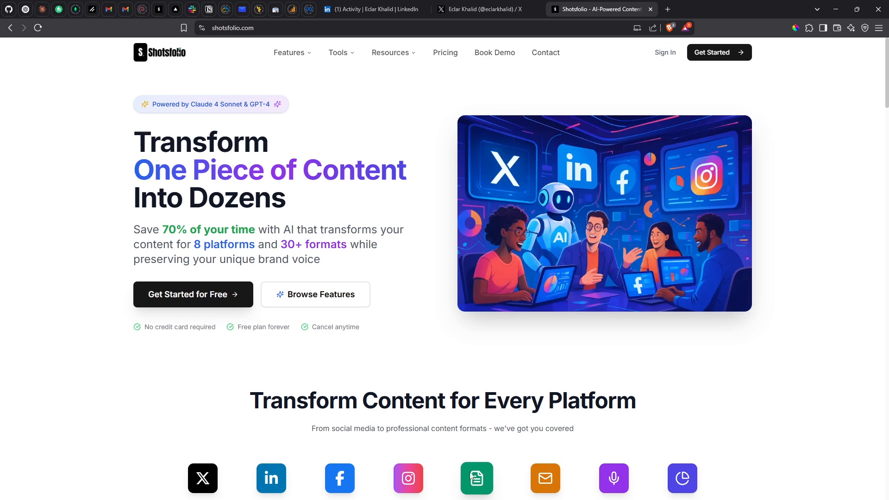
Step: Browse the product's features and read the content transformation workflow from multi-source input through instant delivery
left_click(352, 300)
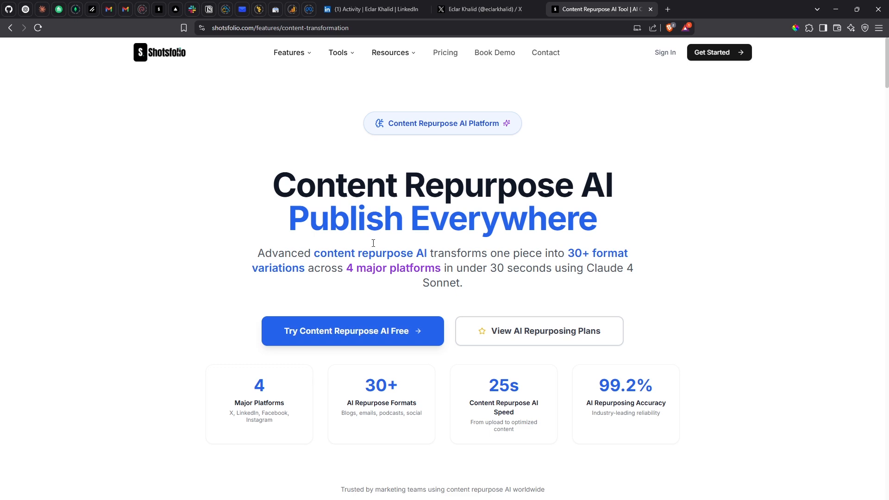
scroll(373, 242, "down", 20)
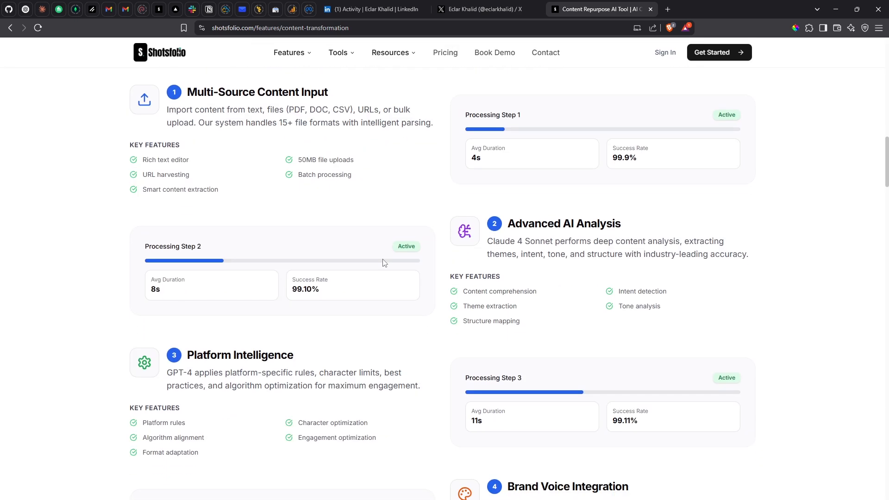
scroll(578, 274, "down", 1)
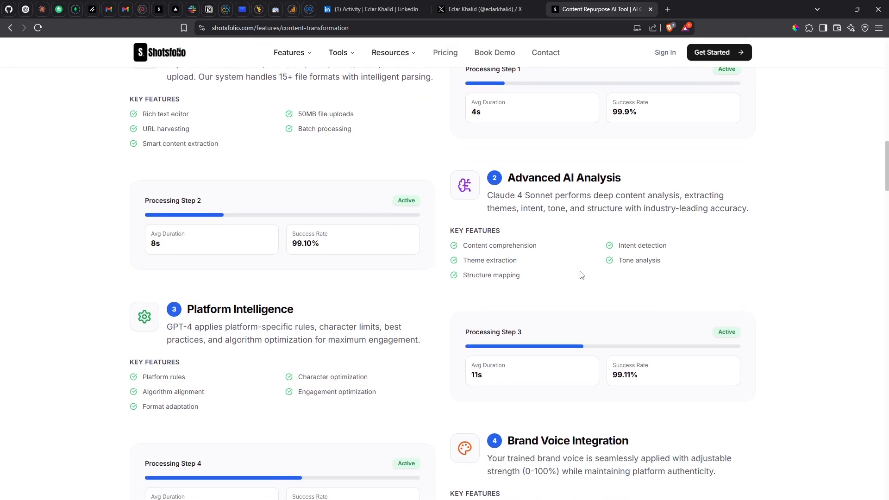
scroll(581, 274, "down", 2)
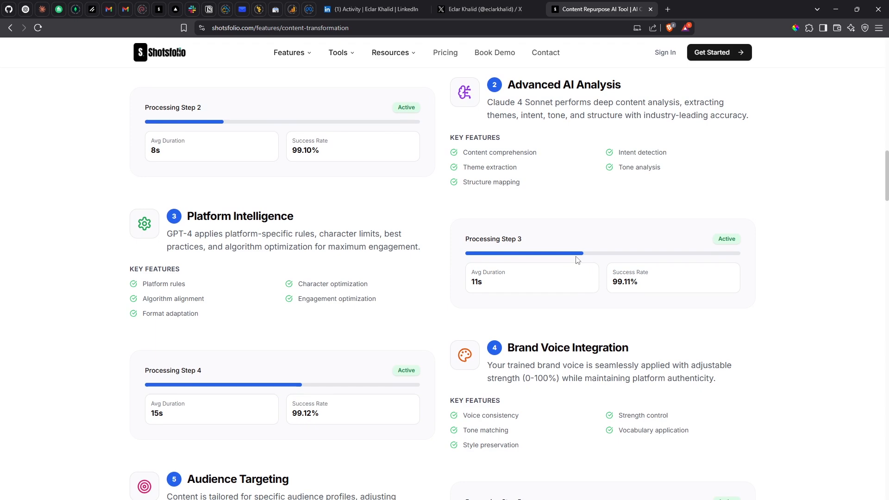
scroll(578, 259, "down", 3)
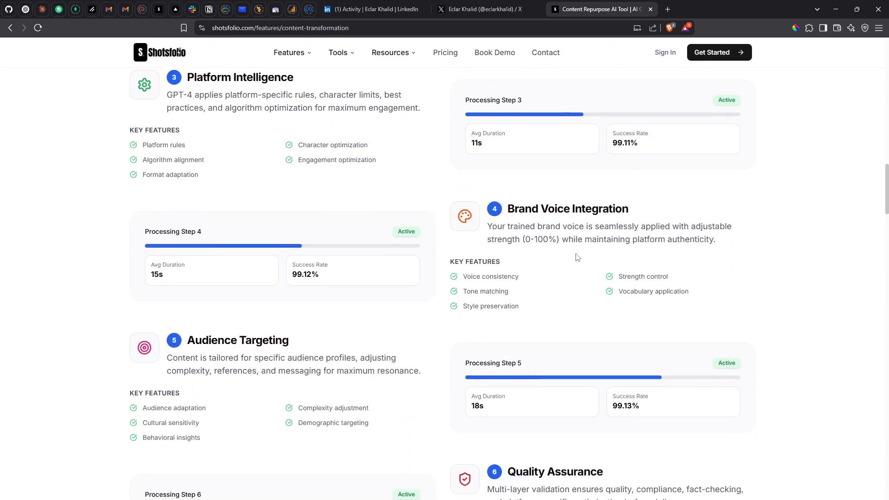
scroll(577, 257, "down", 6)
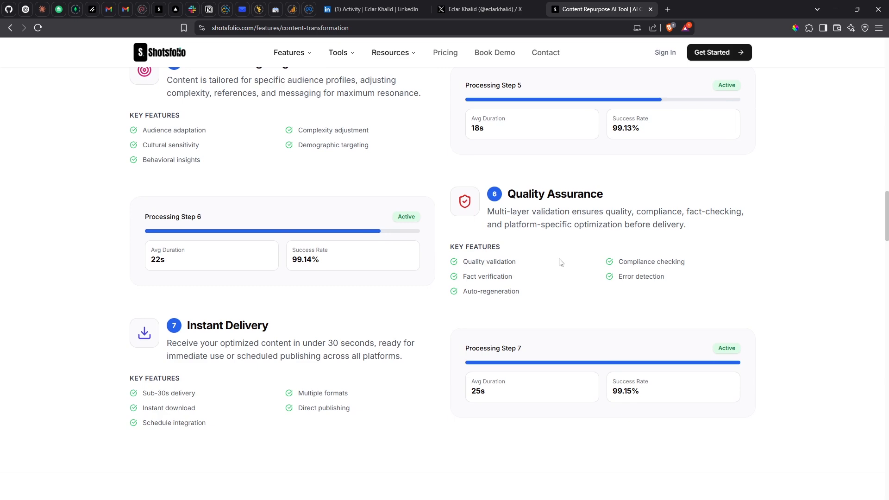
scroll(574, 245, "down", 7)
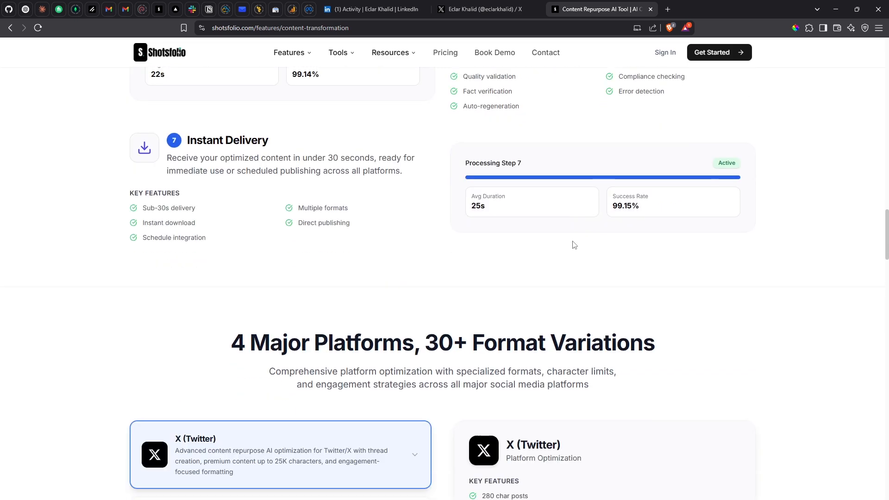
Step: View the platform optimization details for X (Twitter), LinkedIn, Facebook and Instagram
scroll(378, 331, "down", 3)
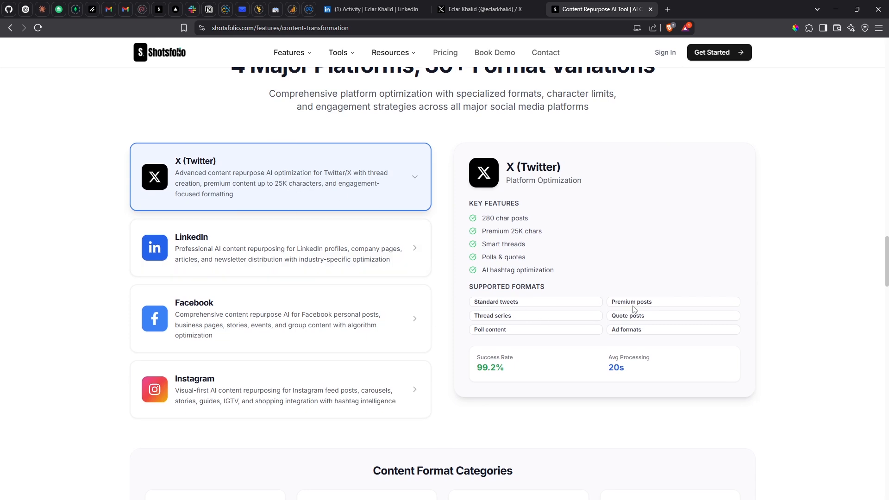
left_click_drag(650, 359, 568, 299)
left_click(569, 299)
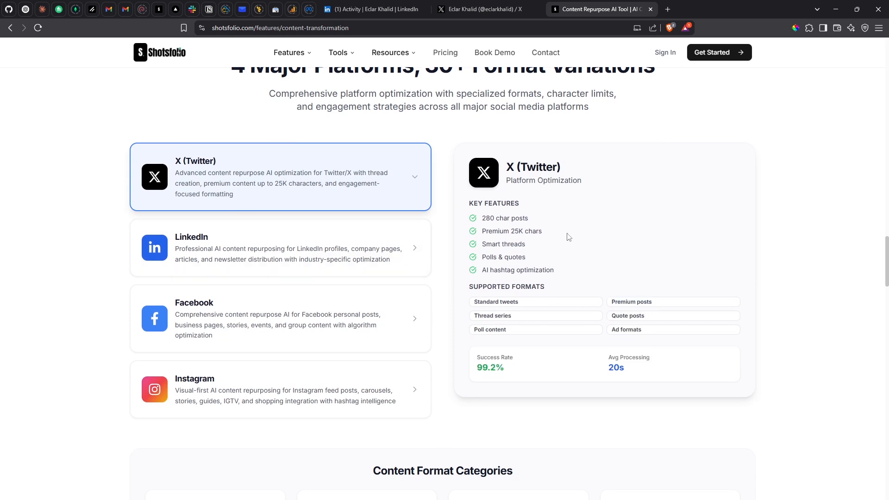
left_click(192, 245)
left_click(207, 320)
left_click(278, 388)
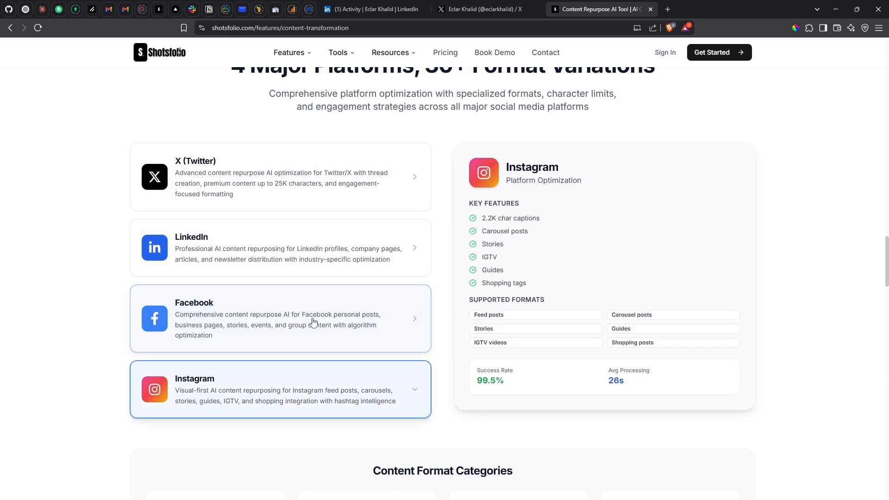
Step: Examine the content format categories and the real-time performance dashboard on the content transformation page
scroll(214, 273, "down", 5)
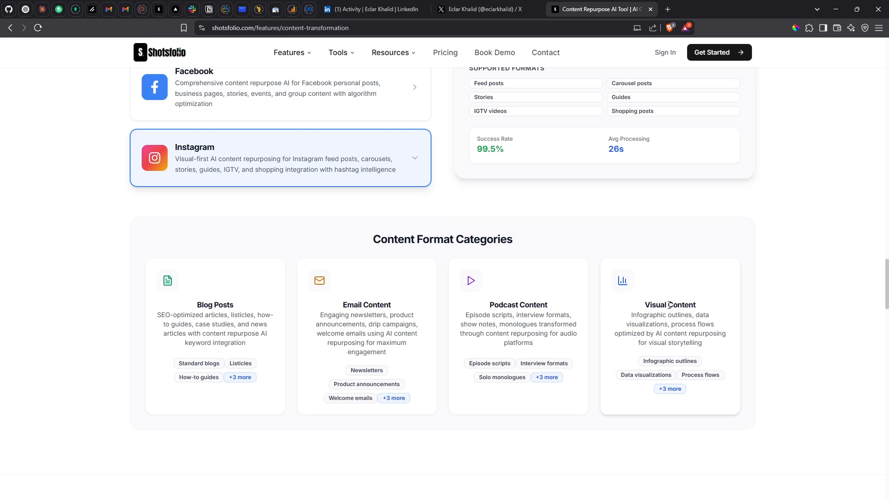
scroll(668, 306, "down", 2)
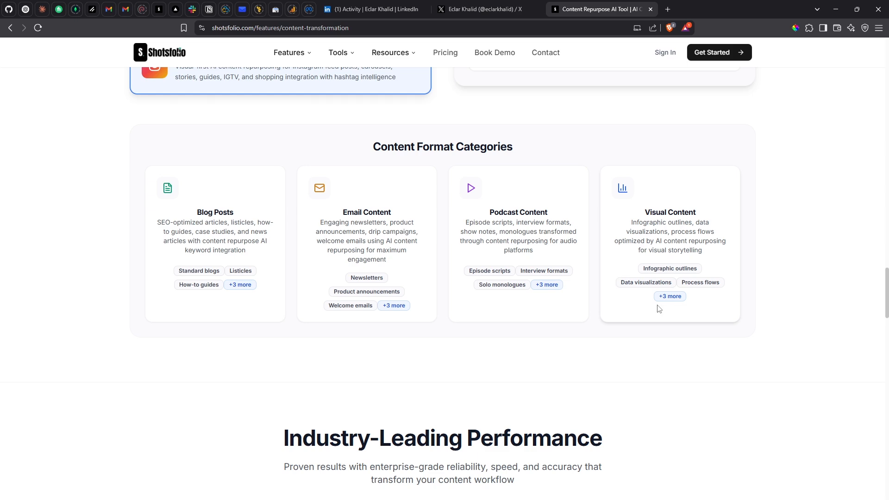
scroll(659, 309, "up", 8)
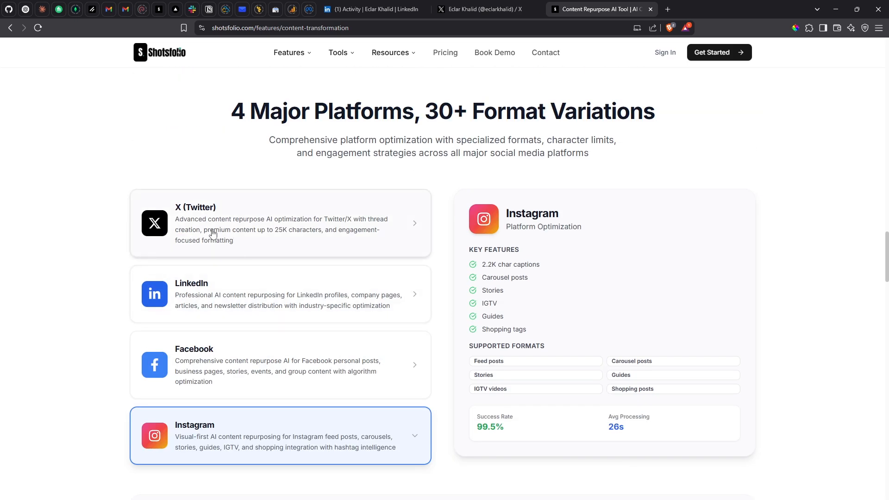
scroll(361, 370, "down", 15)
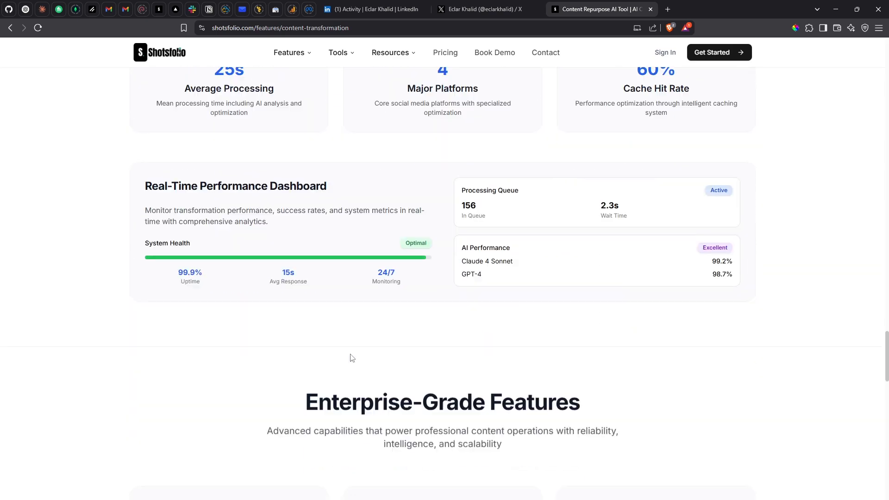
scroll(350, 356, "up", 20)
scroll(351, 343, "up", 5)
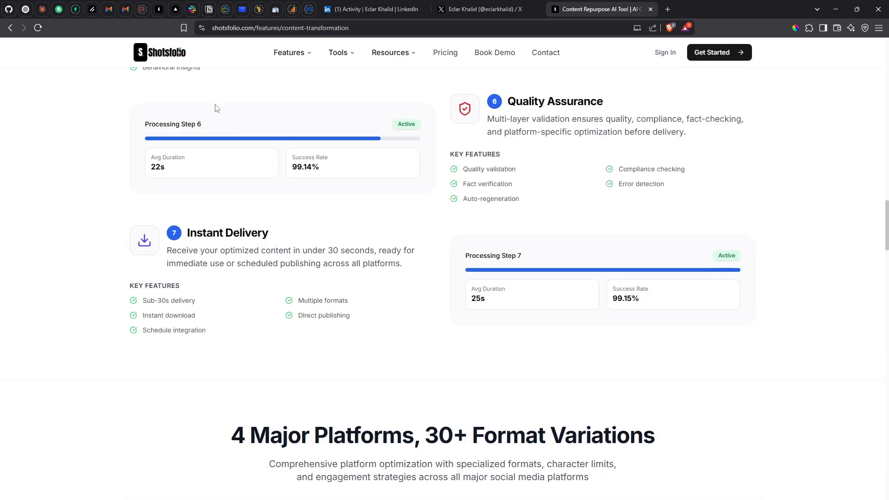
Step: Open the brand voice management feature page and examine the Professional Corporate and Friendly & Approachable voice templates
mouse_move(291, 54)
left_click(438, 79)
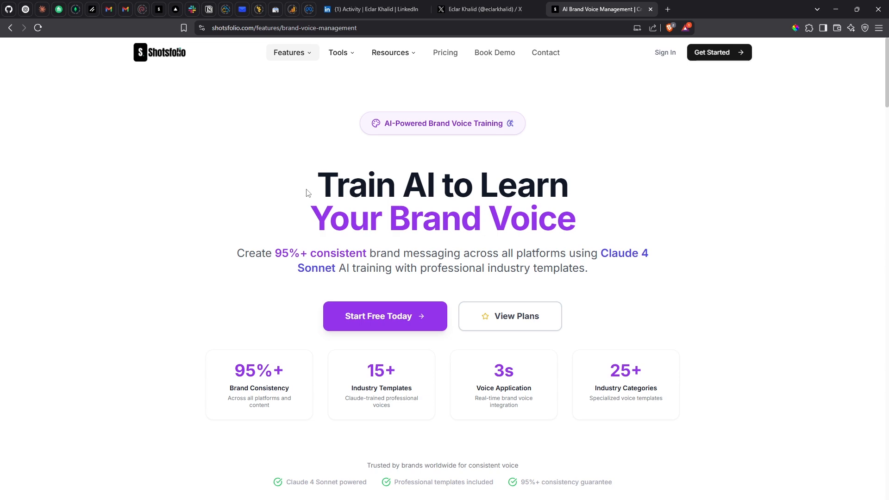
scroll(368, 324, "down", 15)
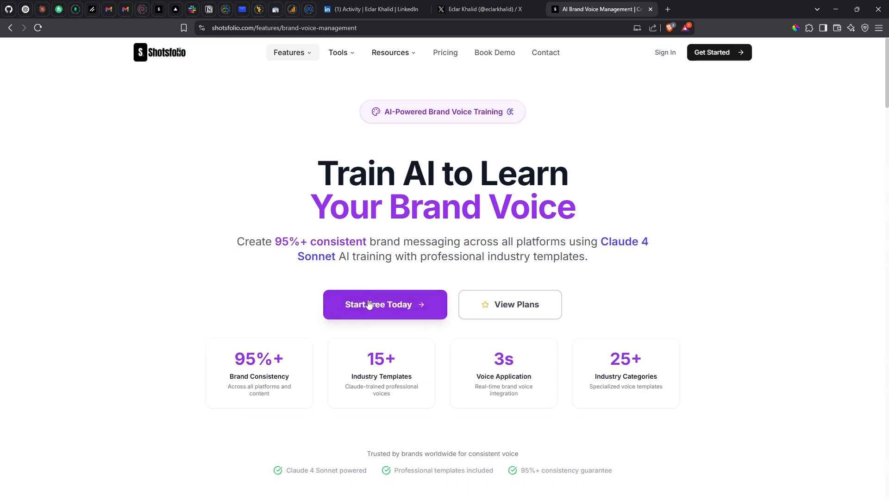
scroll(375, 289, "down", 15)
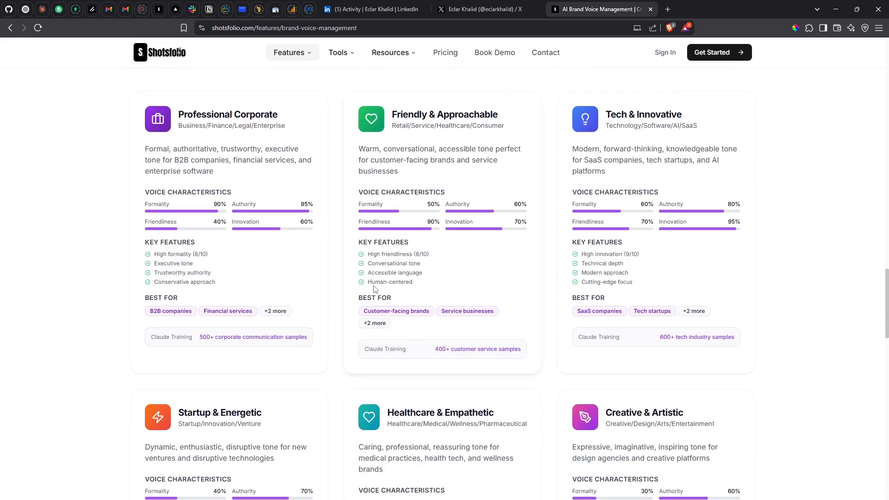
left_click_drag(178, 114, 241, 112)
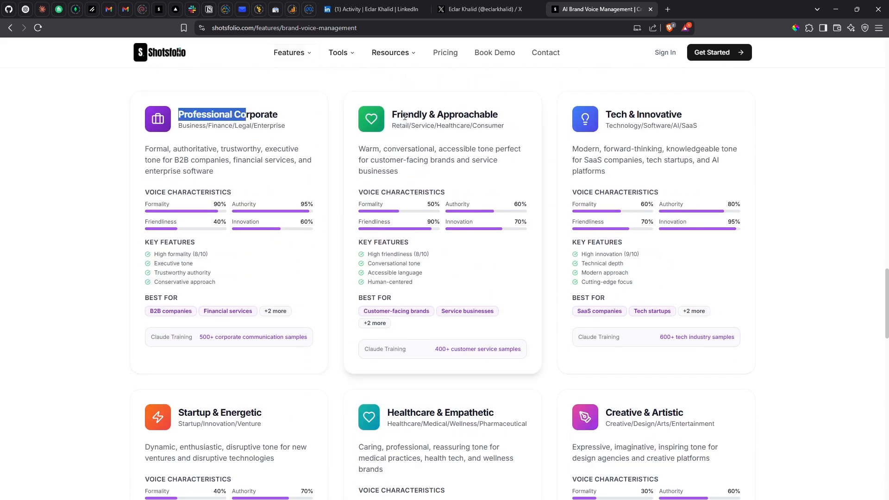
left_click_drag(399, 114, 477, 114)
Step: Look over the remaining industry templates and brand voice performance section, and go back to the voice training steps
scroll(570, 244, "down", 3)
scroll(569, 244, "down", 9)
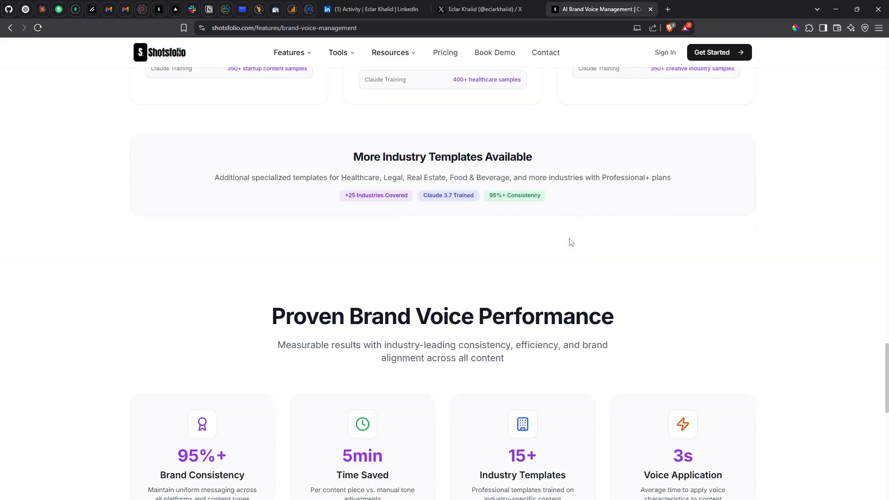
scroll(561, 240, "up", 20)
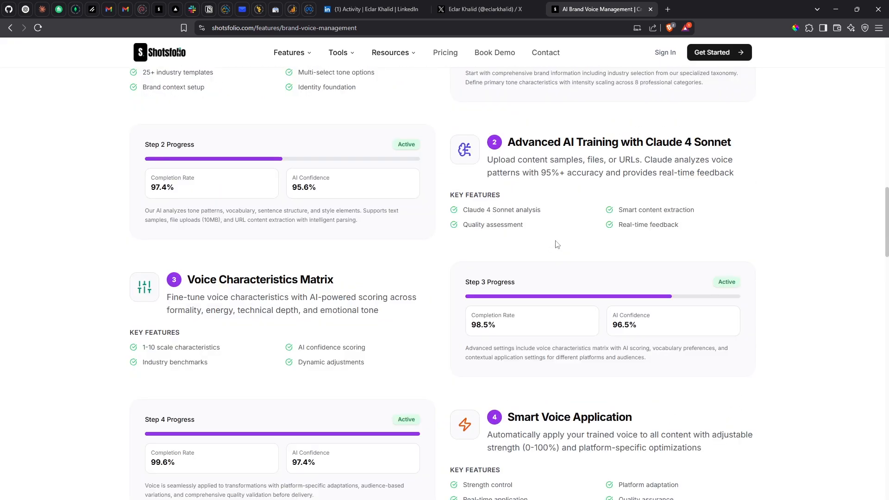
Step: Open the Audience Targeting feature page
scroll(557, 245, "up", 15)
mouse_move(288, 52)
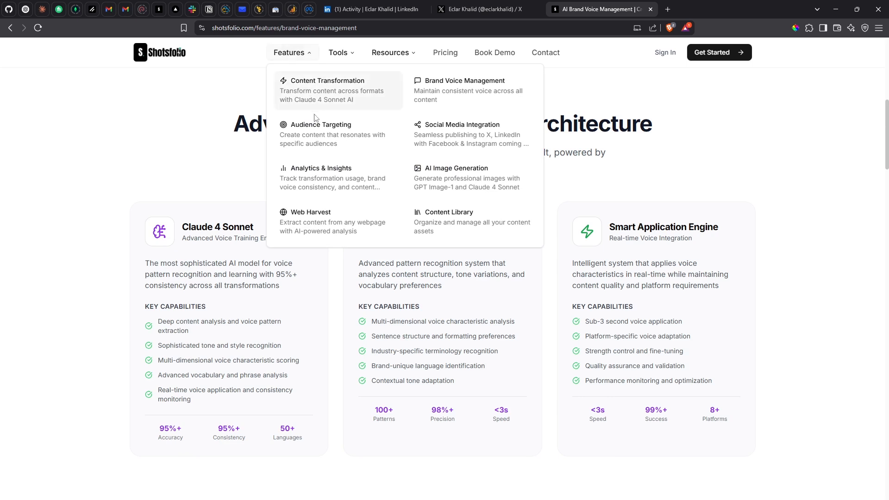
left_click(314, 132)
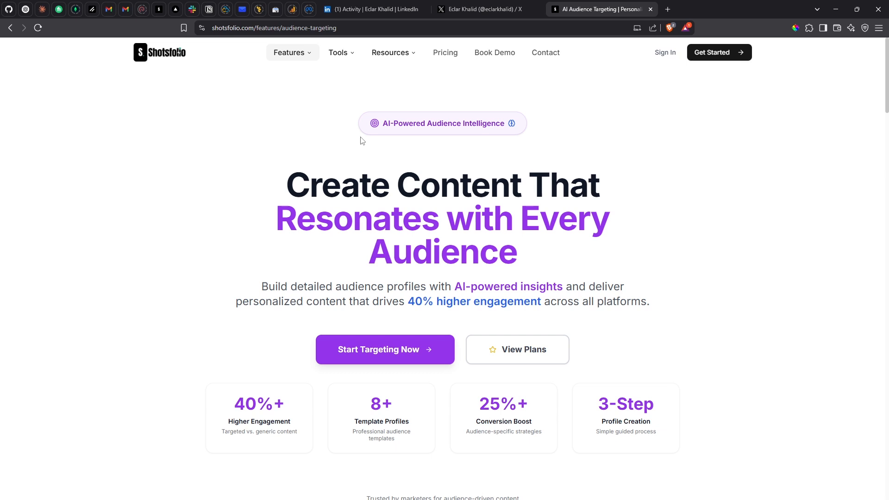
Step: Open the Social Media Integration feature page and examine its integration benefits and the supported social platforms
left_click(308, 63)
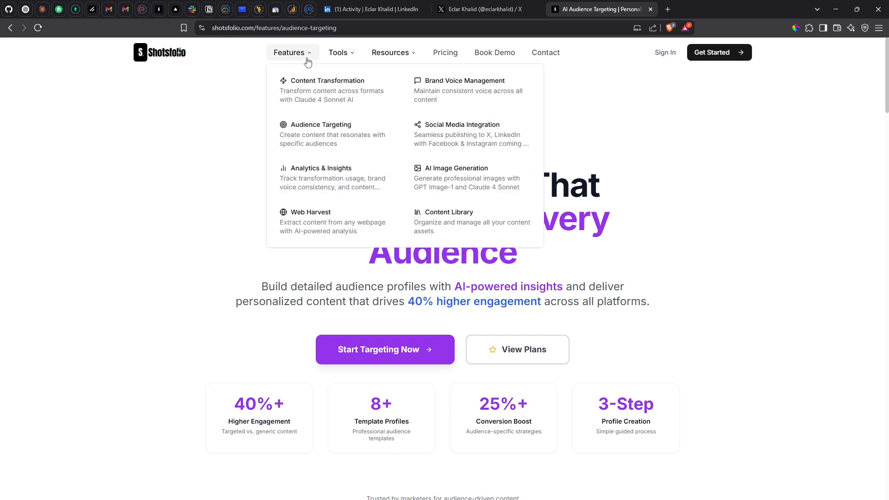
left_click(460, 132)
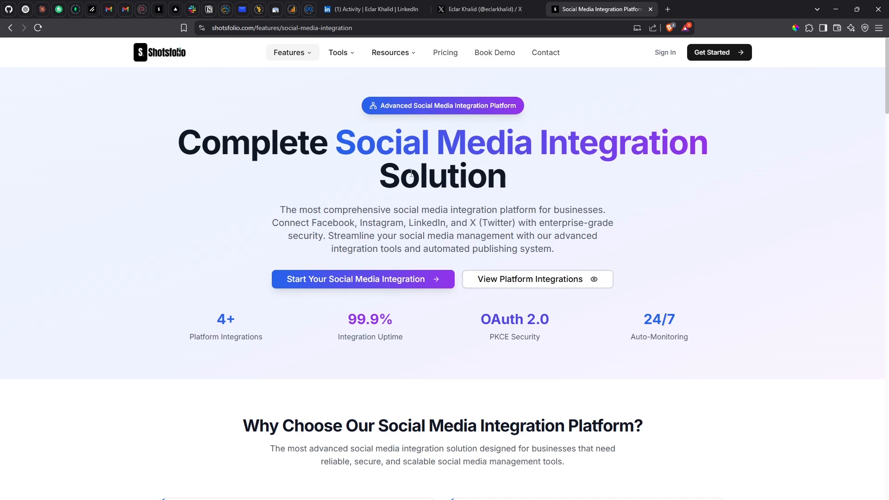
scroll(411, 173, "down", 6)
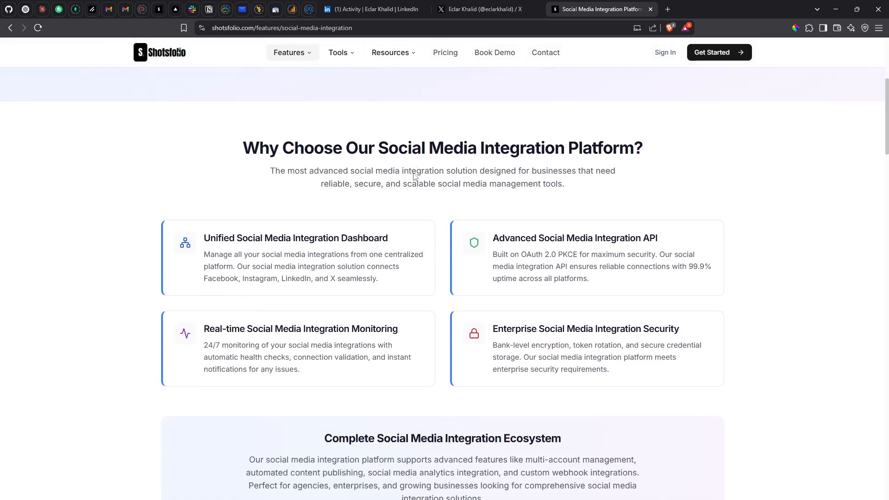
scroll(504, 346, "down", 6)
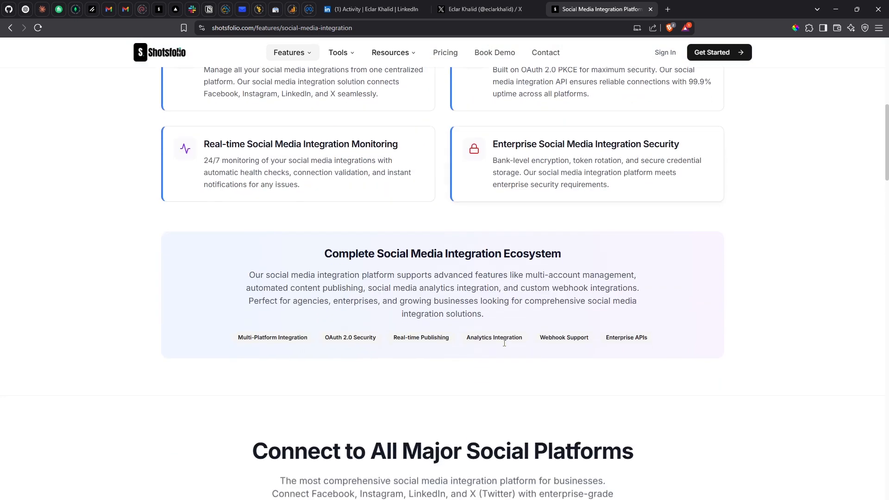
scroll(504, 346, "down", 5)
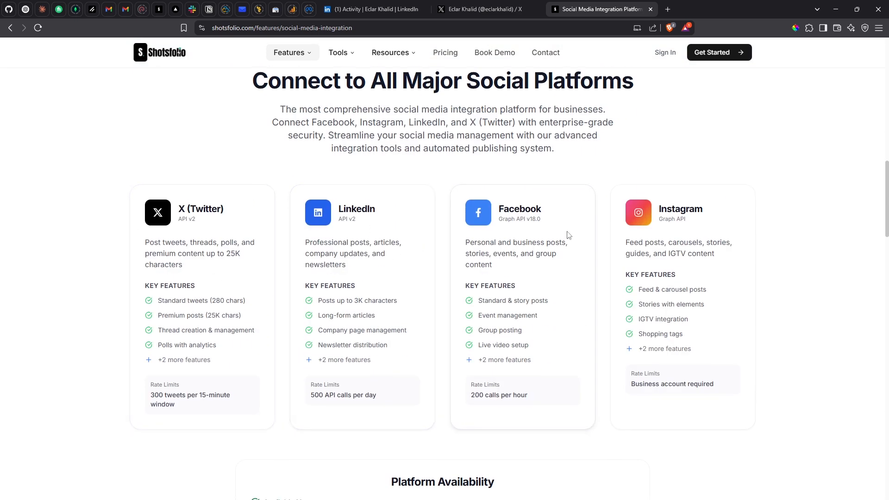
scroll(715, 310, "down", 6)
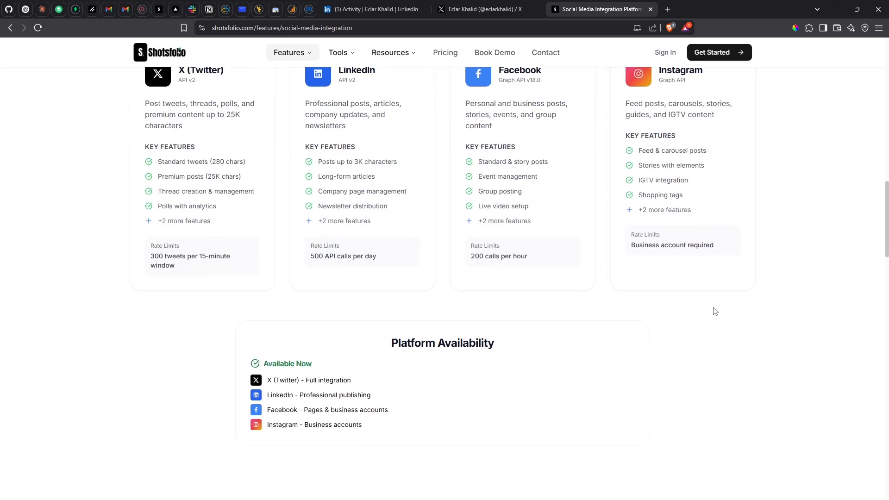
scroll(715, 310, "down", 5)
Step: Review the platform cards again and look over the Enterprise-Grade Connection Management section
scroll(674, 333, "up", 13)
scroll(674, 328, "up", 3)
scroll(674, 328, "down", 3)
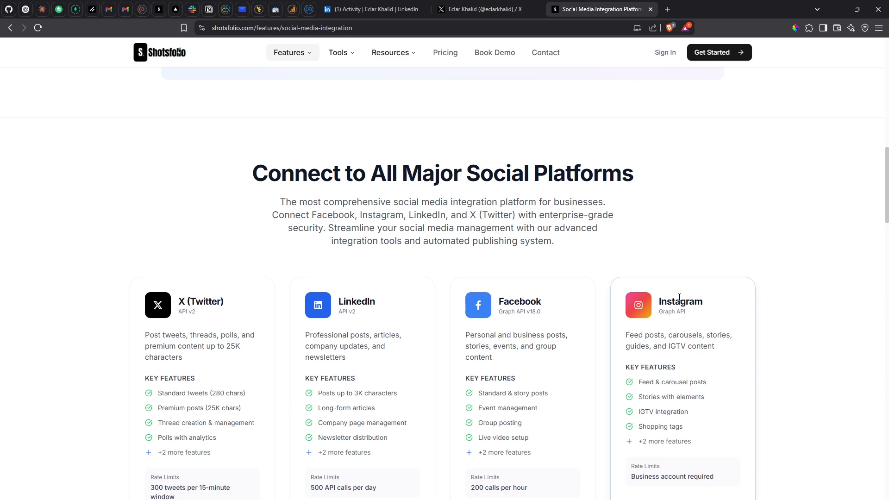
scroll(678, 297, "down", 15)
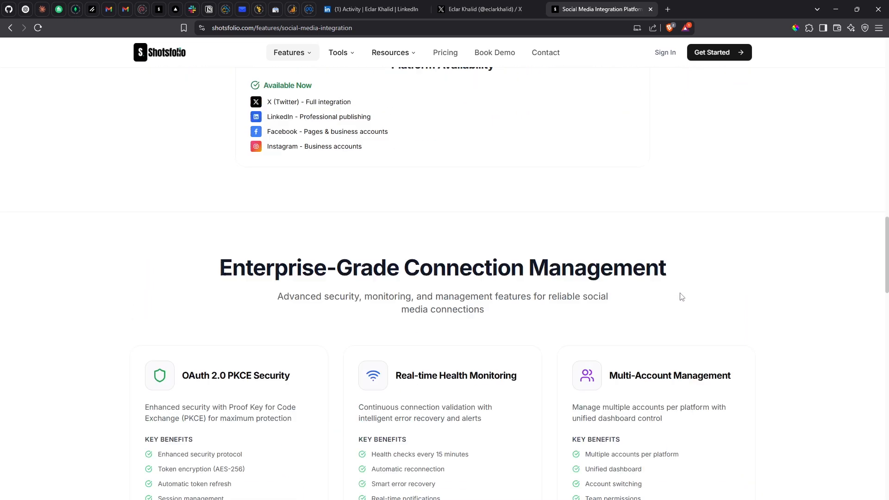
scroll(370, 246, "up", 4)
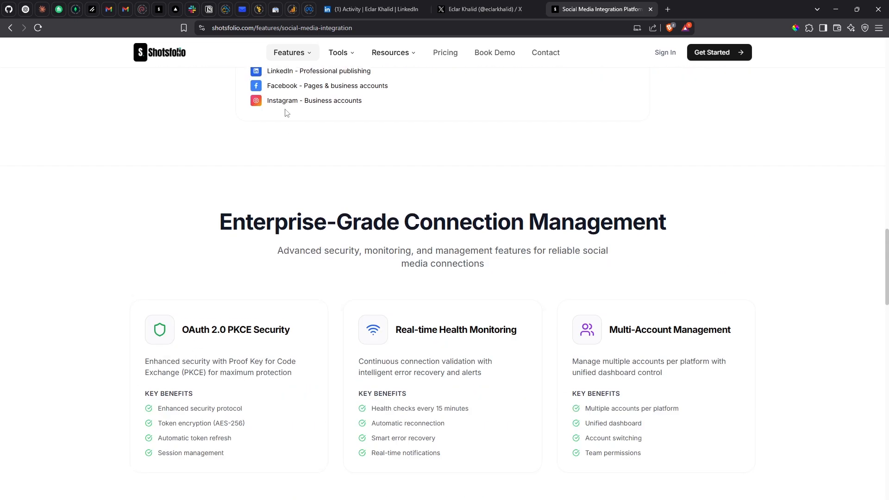
Step: Examine the Advanced Publishing Features section, and go back to the Complete Social Media Integration Ecosystem overview
left_click(297, 53)
scroll(553, 339, "down", 8)
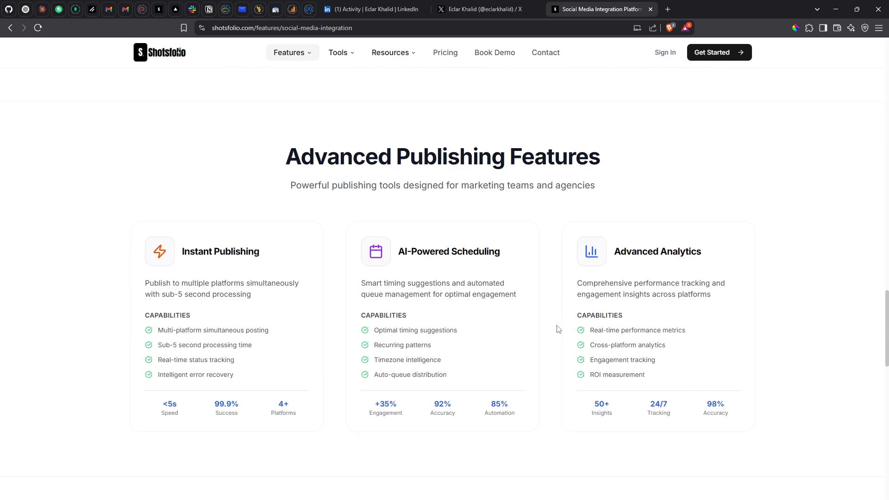
scroll(556, 339, "up", 9)
scroll(555, 339, "up", 12)
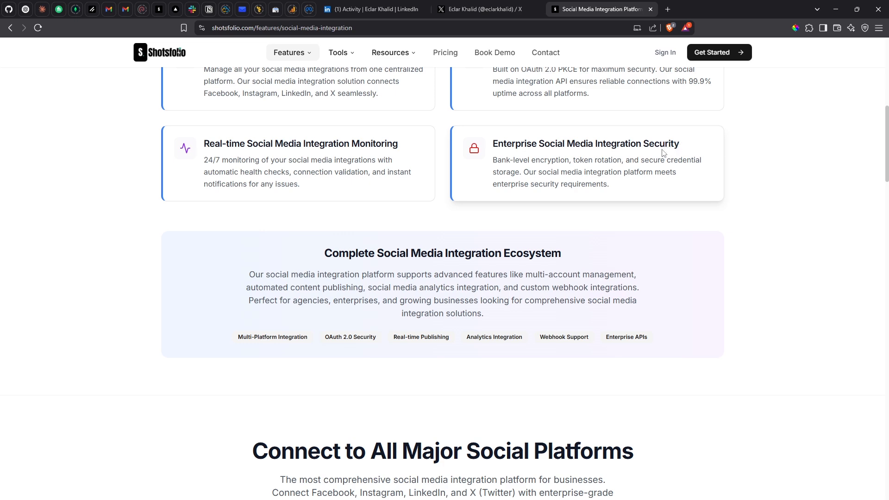
scroll(663, 153, "up", 1)
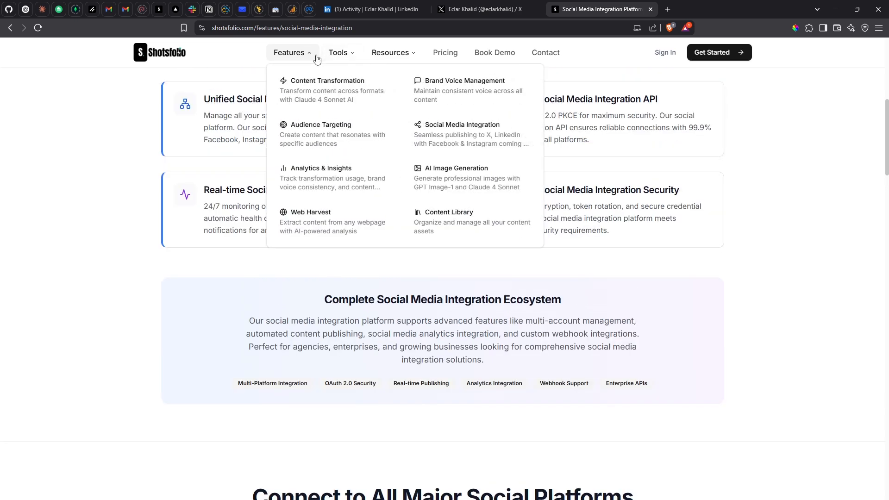
Step: Open the Analytics & Insights feature page and look over its introduction
mouse_move(299, 56)
left_click(326, 172)
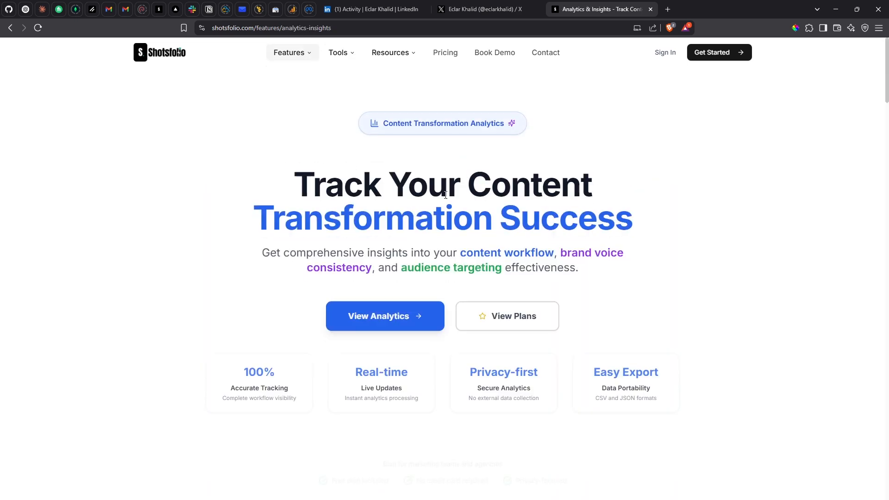
scroll(447, 198, "down", 3)
scroll(447, 199, "up", 3)
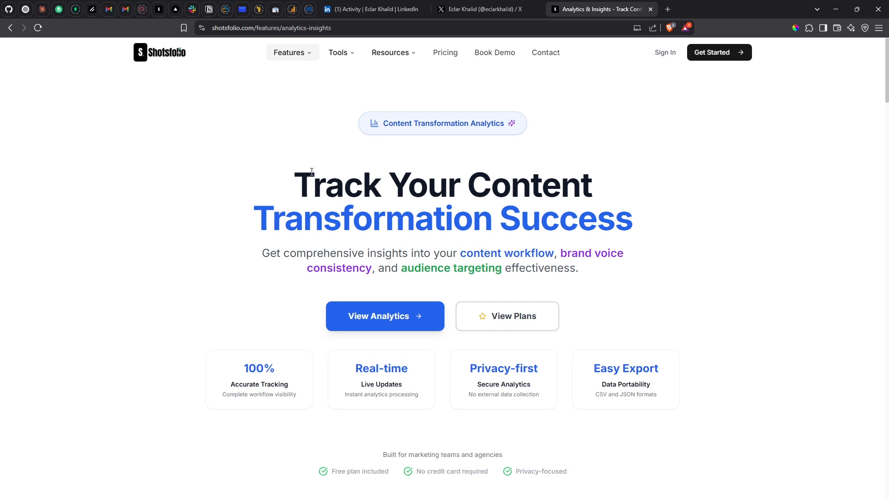
Step: Open the AI Image Generation feature page and examine its three visual content features, especially Image Repurposing & Analysis
mouse_move(298, 59)
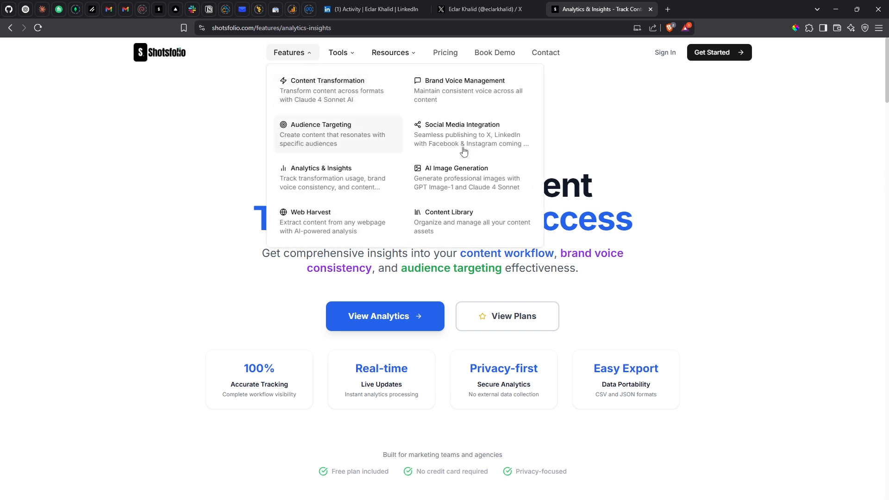
left_click(473, 169)
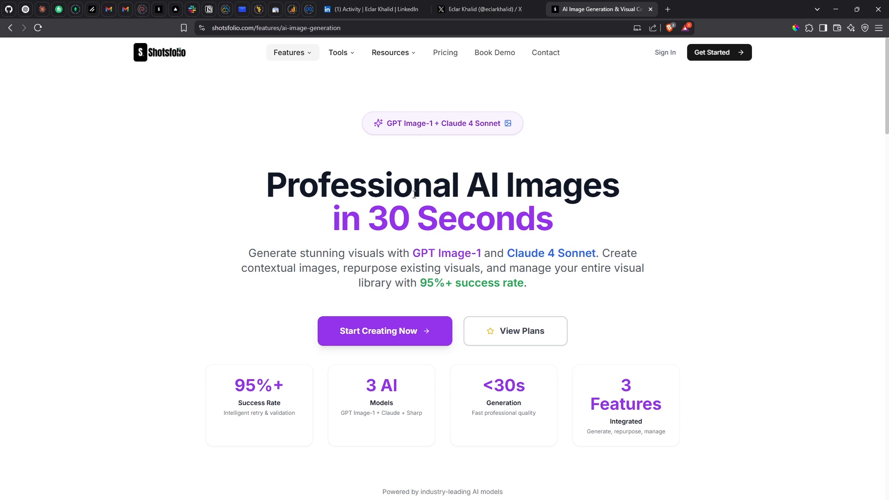
scroll(415, 194, "down", 10)
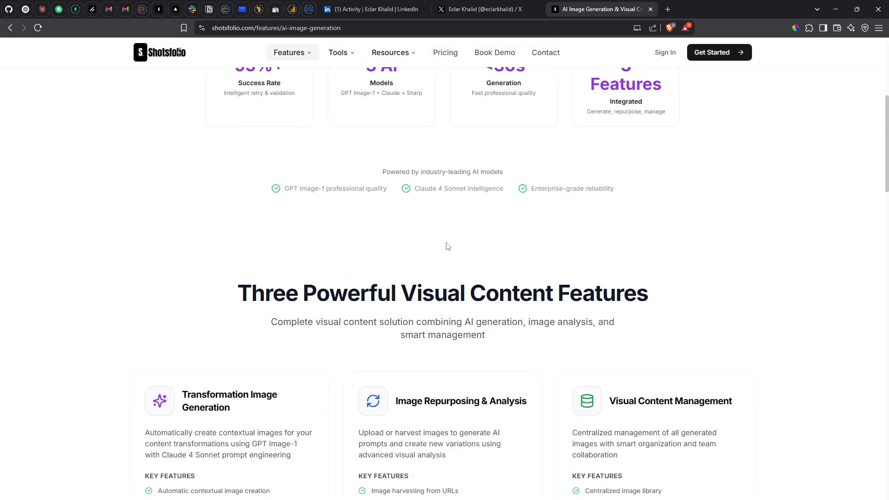
left_click_drag(396, 211, 490, 213)
left_click(504, 248)
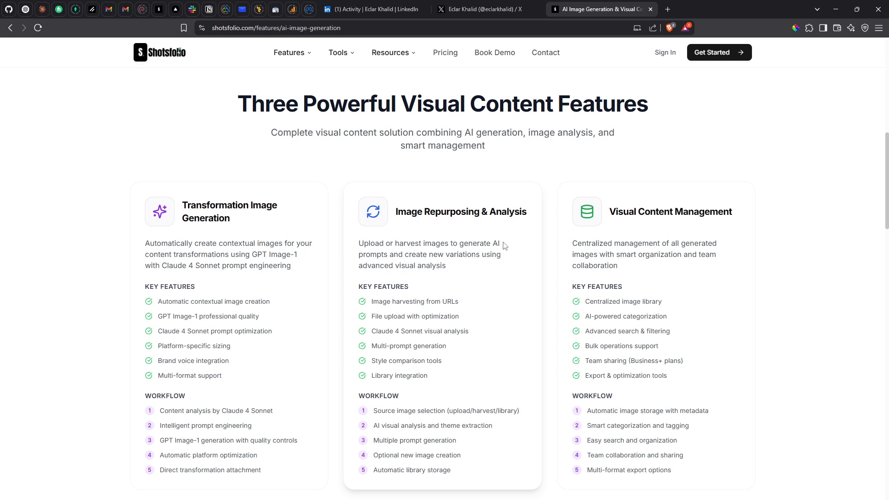
left_click_drag(482, 216, 425, 223)
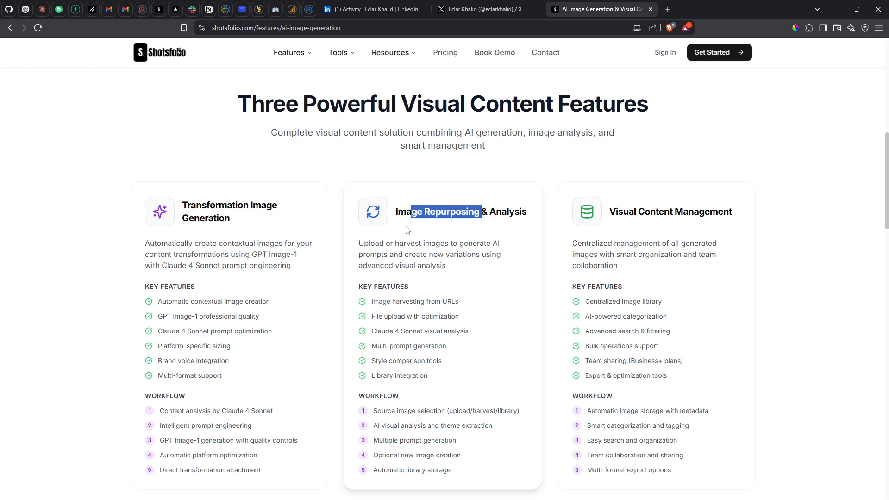
left_click(407, 230)
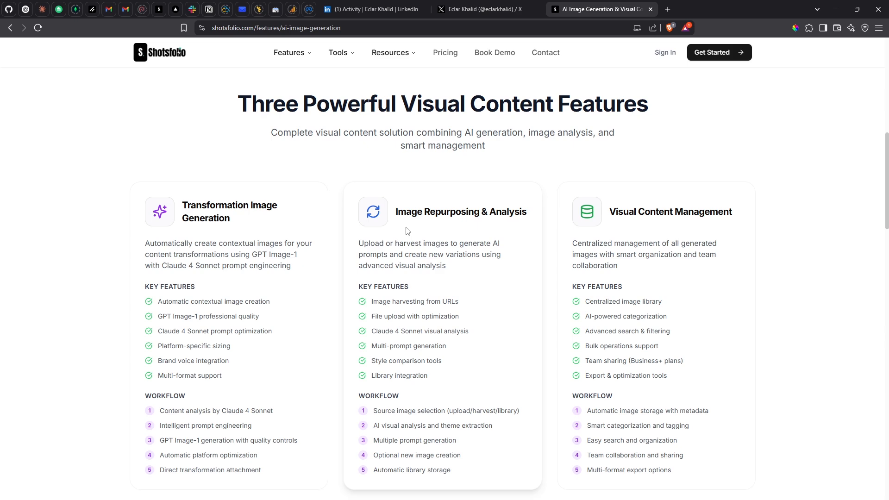
Step: Look over the image feature workflows and the Advanced AI Technology Stack section, and return to the page's introduction
scroll(407, 230, "down", 3)
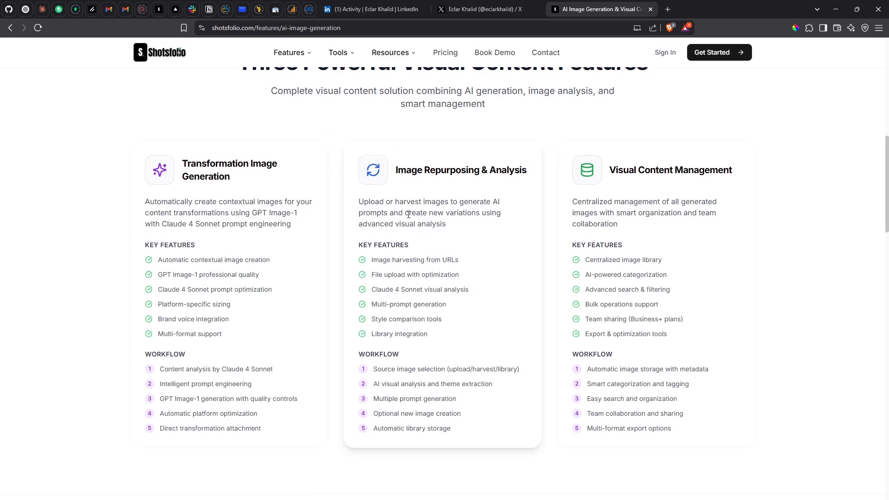
scroll(441, 191, "down", 4)
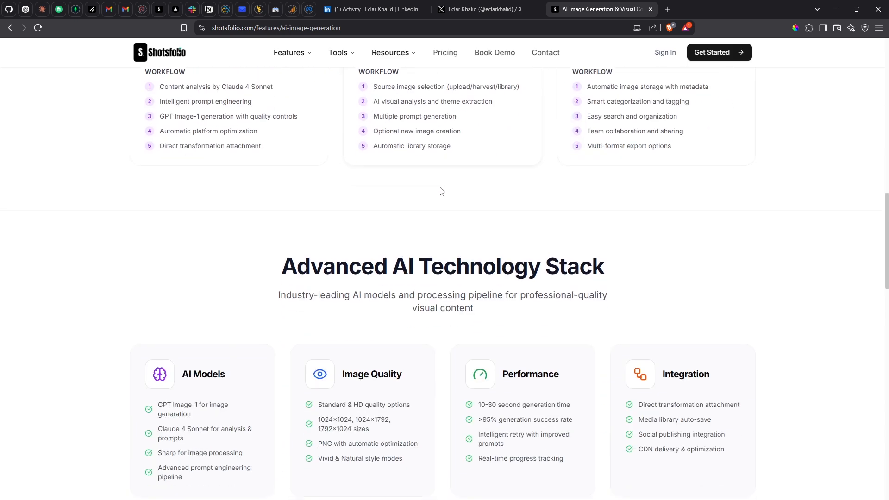
scroll(444, 191, "up", 12)
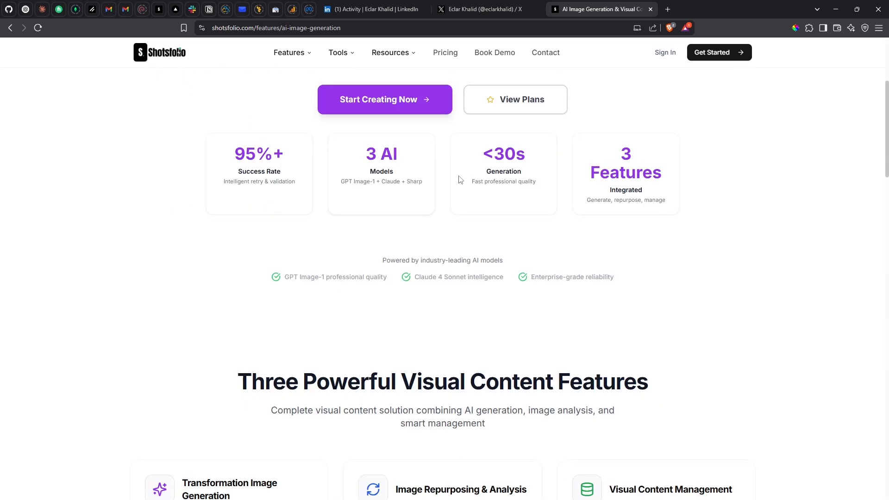
scroll(493, 147, "up", 5)
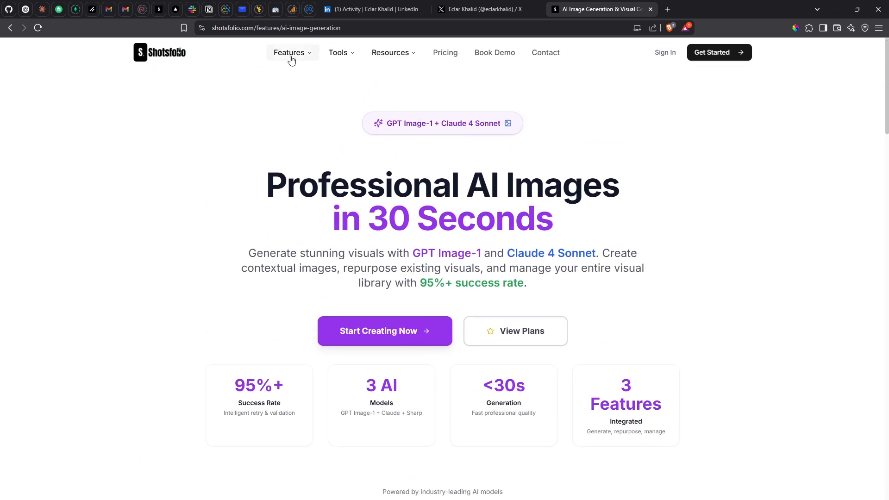
Step: View the Web Harvest feature page, and open the Content Library feature page
mouse_move(291, 59)
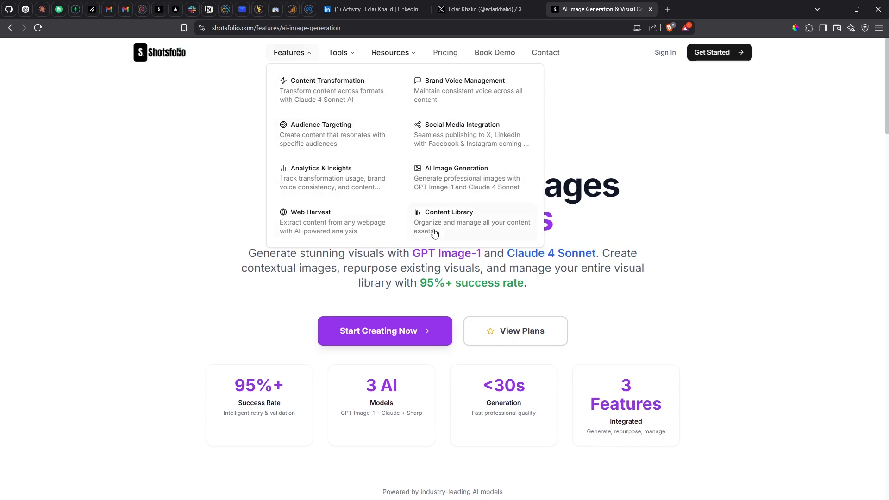
left_click(343, 225)
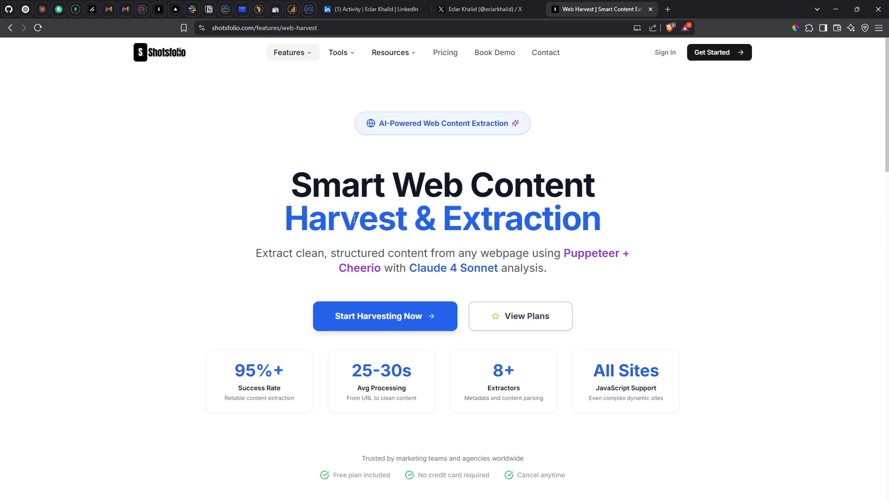
left_click(296, 54)
left_click(447, 210)
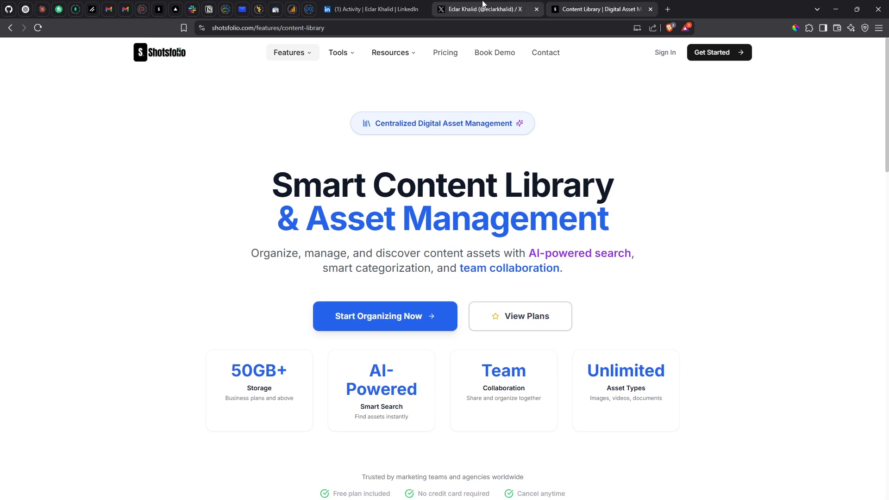
Step: Open the pricing page and compare the Free, Starter, Professional and Business monthly plans
left_click(337, 51)
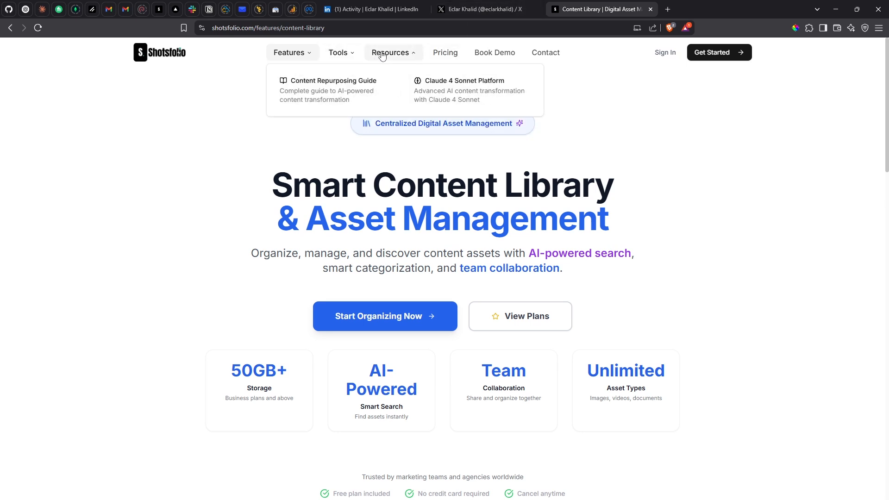
left_click(445, 57)
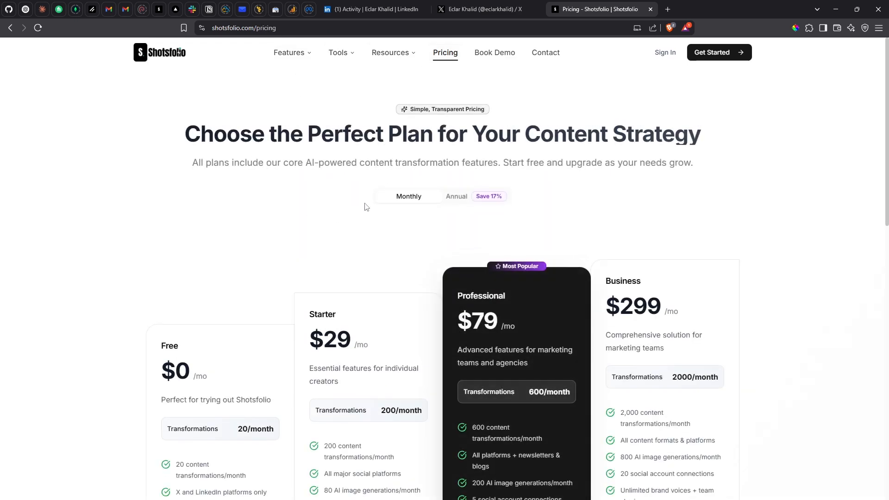
scroll(363, 204, "down", 3)
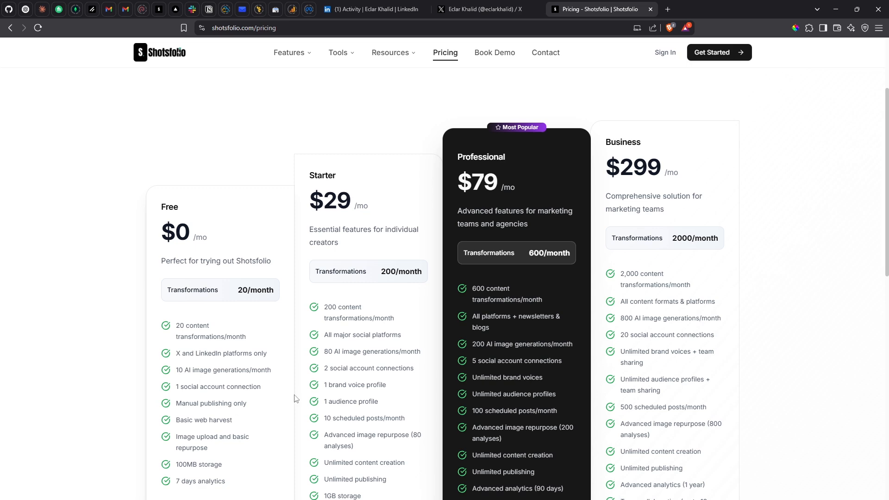
scroll(304, 296, "down", 1)
scroll(319, 303, "down", 2)
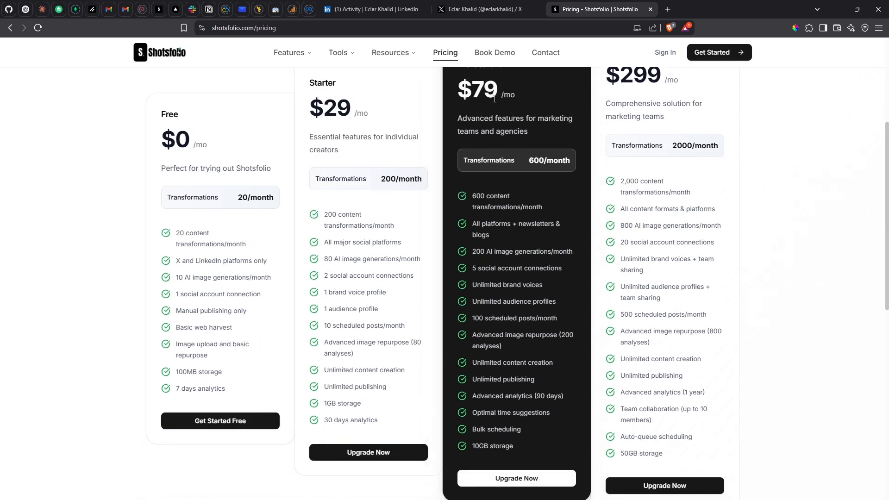
scroll(468, 122, "up", 2)
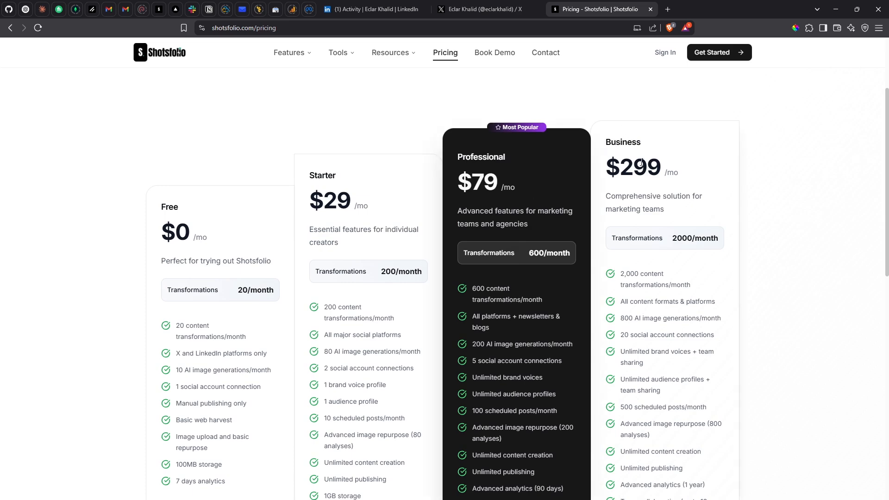
scroll(676, 135, "down", 5)
scroll(677, 135, "up", 8)
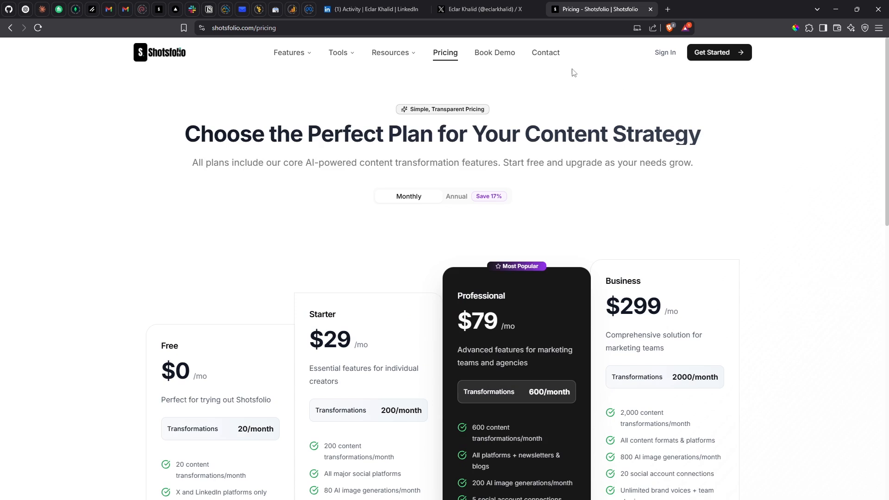
Step: View the Book Demo page and the Contact page, and open the Feedback page from the site footer
left_click(505, 59)
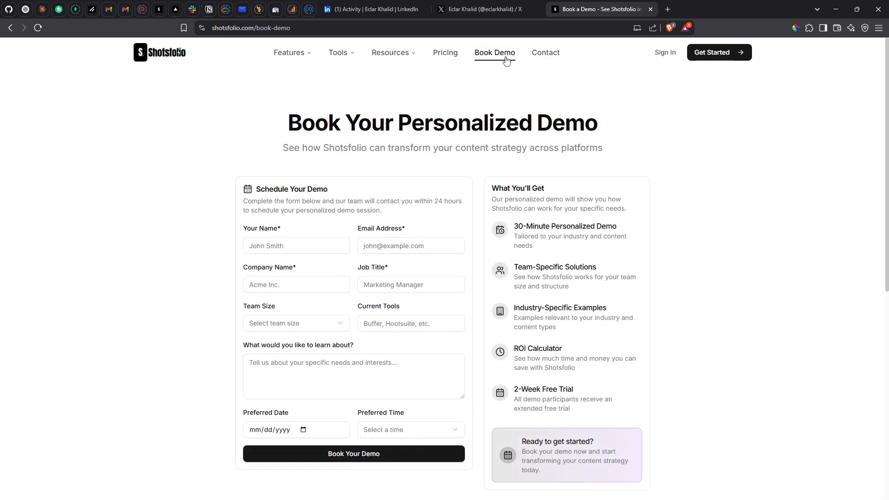
left_click(536, 55)
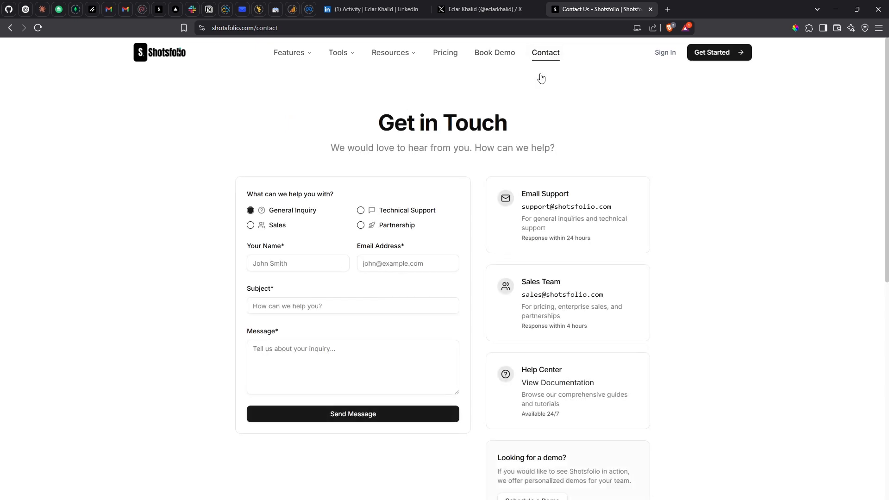
scroll(692, 219, "down", 4)
scroll(692, 219, "down", 10)
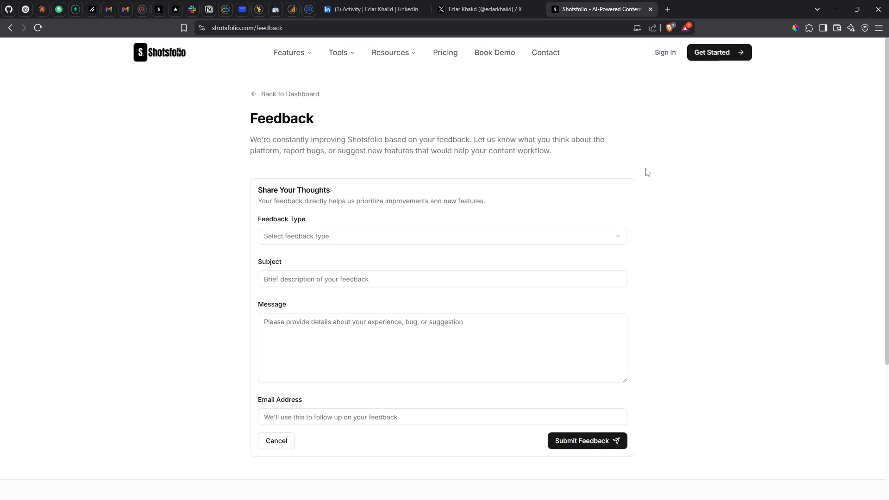
Step: Sign in to the Shotsfolio account with Google and reach the dashboard
left_click(666, 53)
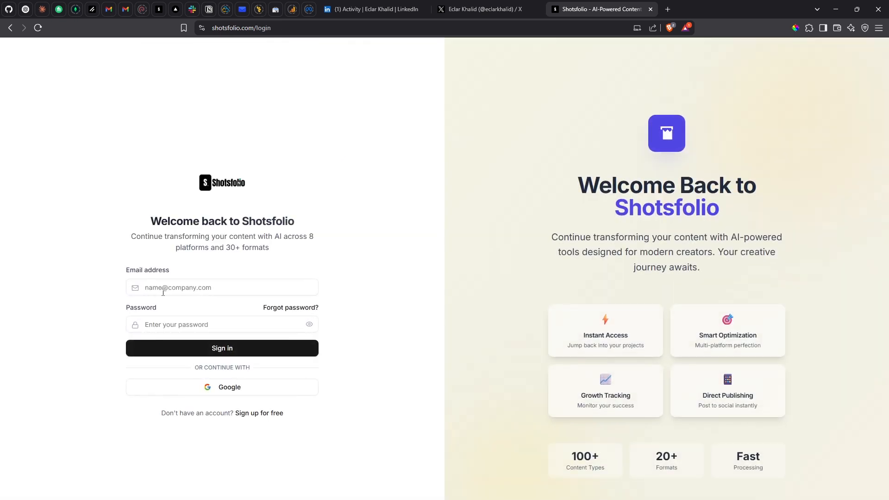
left_click(170, 287)
left_click(257, 256)
left_click(248, 390)
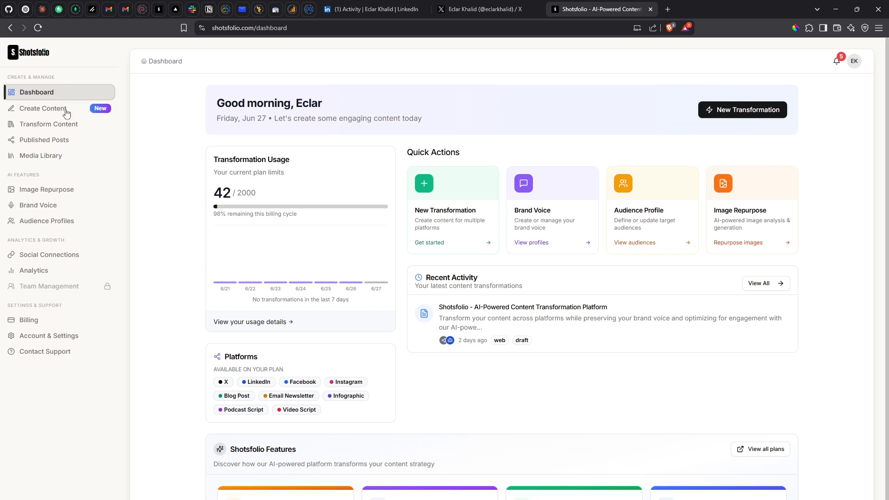
Step: Open Social Connections, review the connected accounts and the platforms offered for connecting another account, and cancel without adding one
left_click(35, 251)
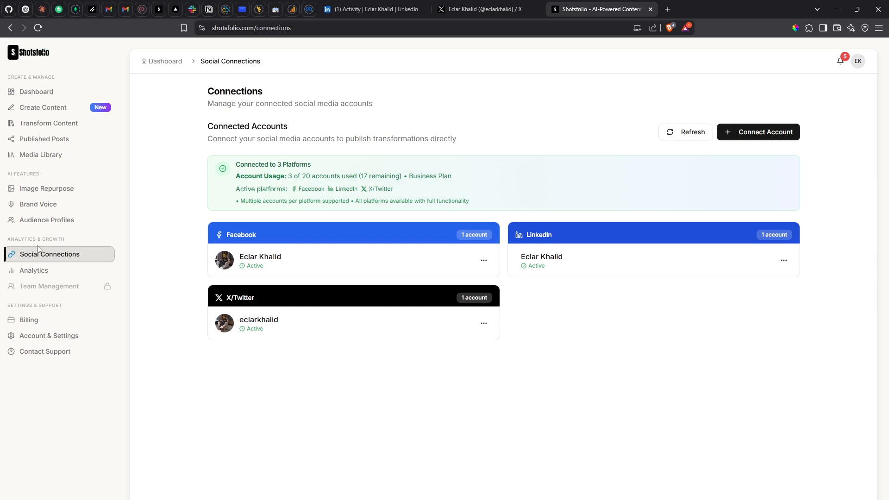
double_click(254, 235)
left_click(753, 136)
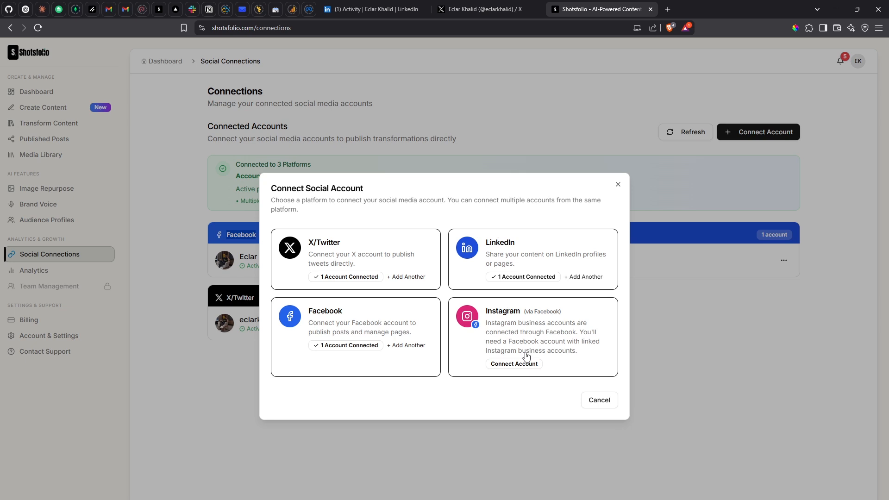
left_click(603, 401)
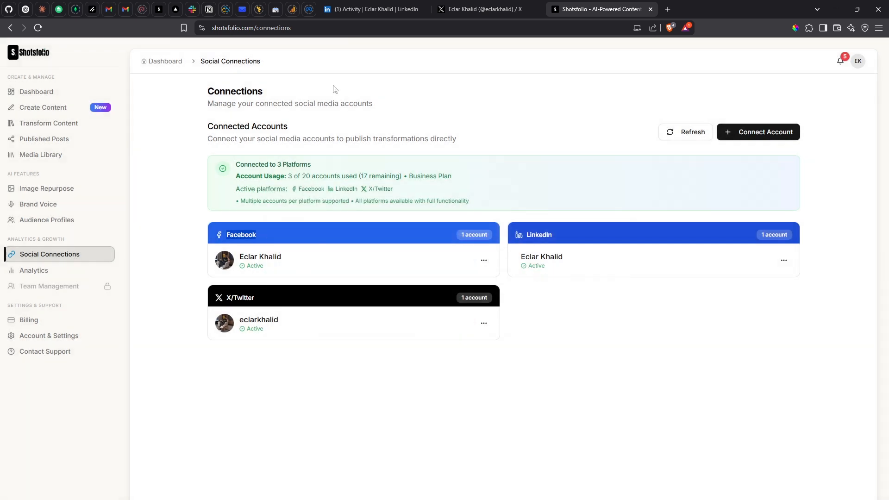
left_click(334, 88)
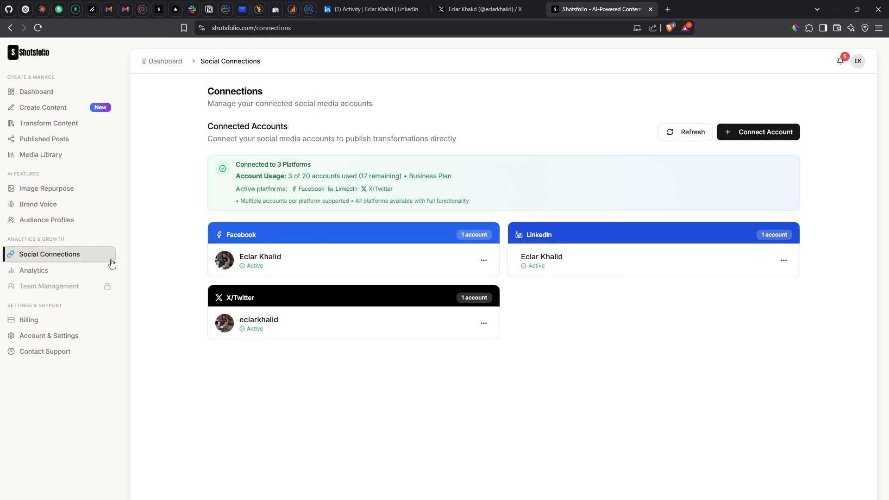
Step: Open the Brand Voice page, examine the Import Brand Voice dialog for pasted content, and close it without importing
left_click(70, 210)
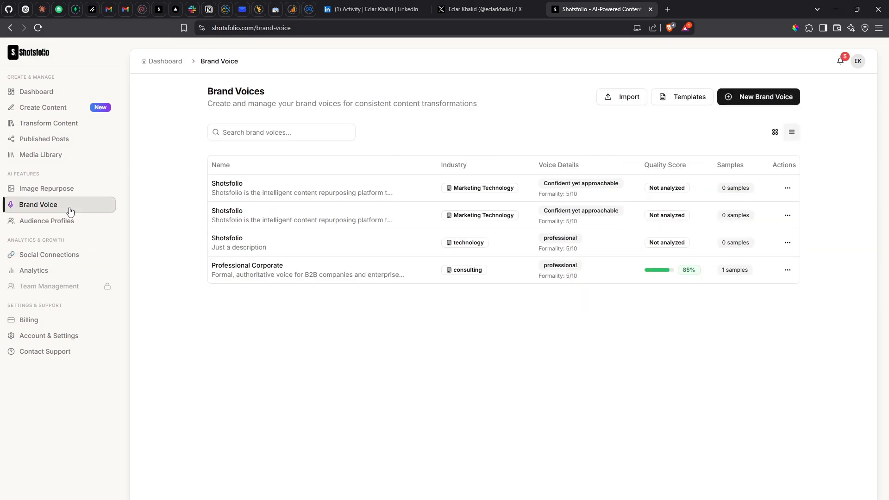
left_click(614, 95)
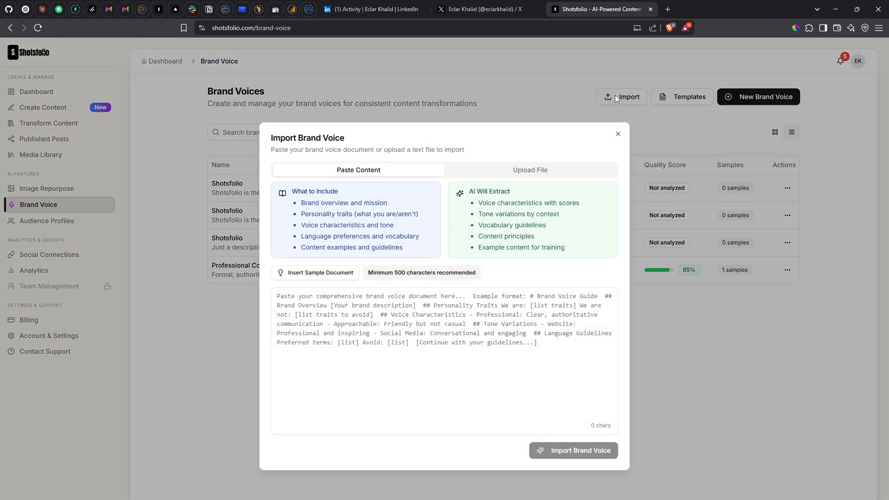
left_click(476, 306)
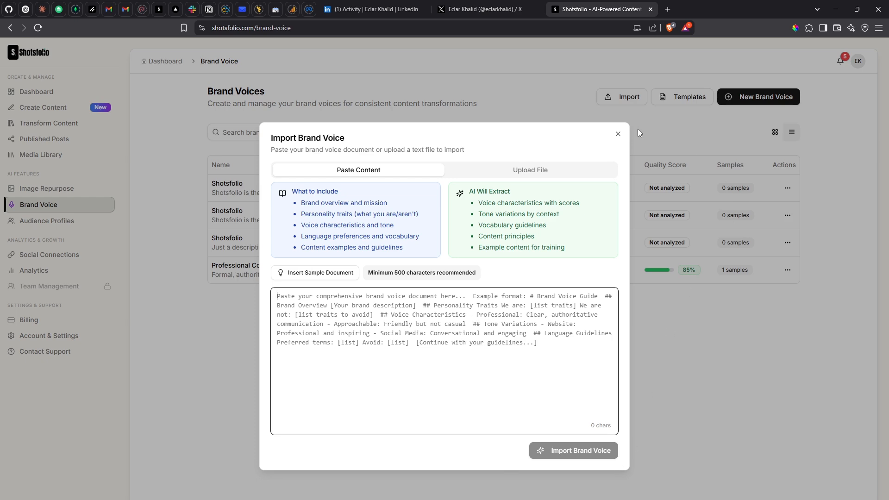
left_click(618, 134)
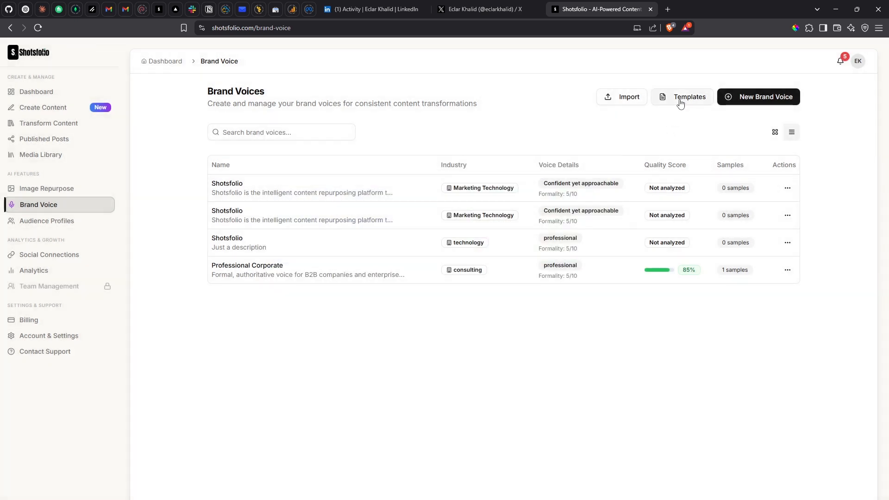
Step: Browse the brand voice templates, preview Luxury & Sophisticated, and return to the brand voices to view the new brand voice form
left_click(679, 99)
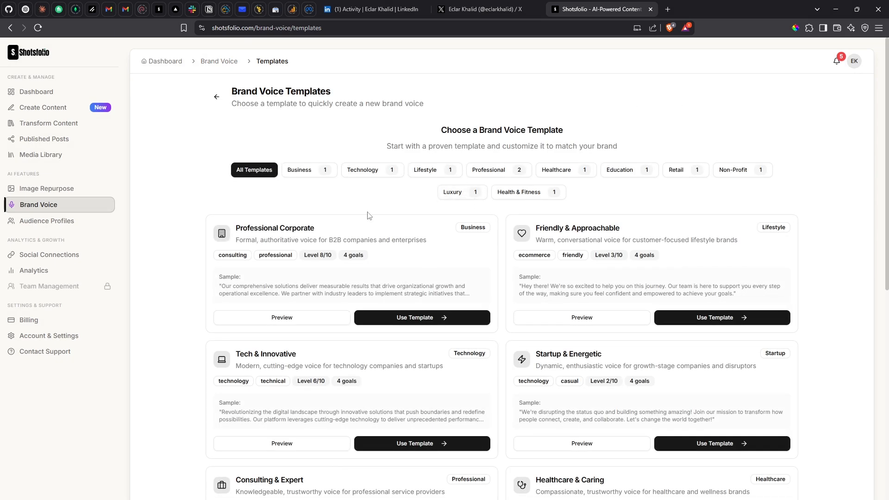
scroll(490, 283, "down", 8)
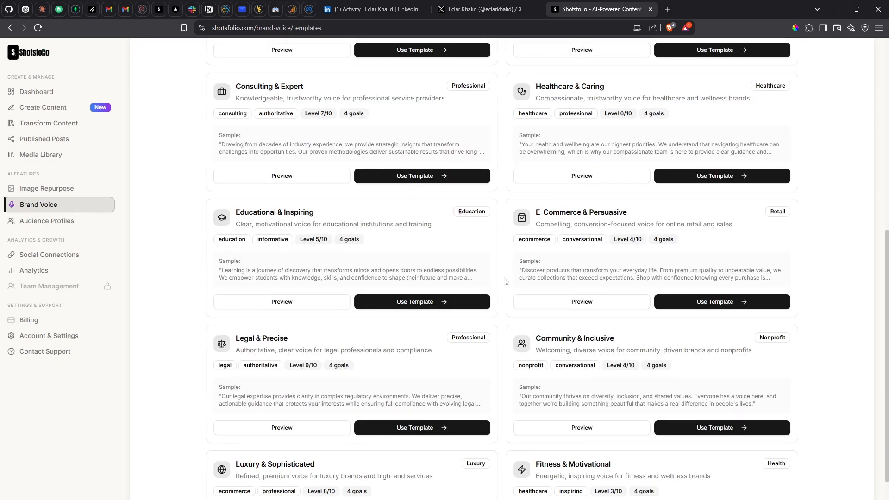
scroll(505, 281, "down", 3)
left_click(291, 407)
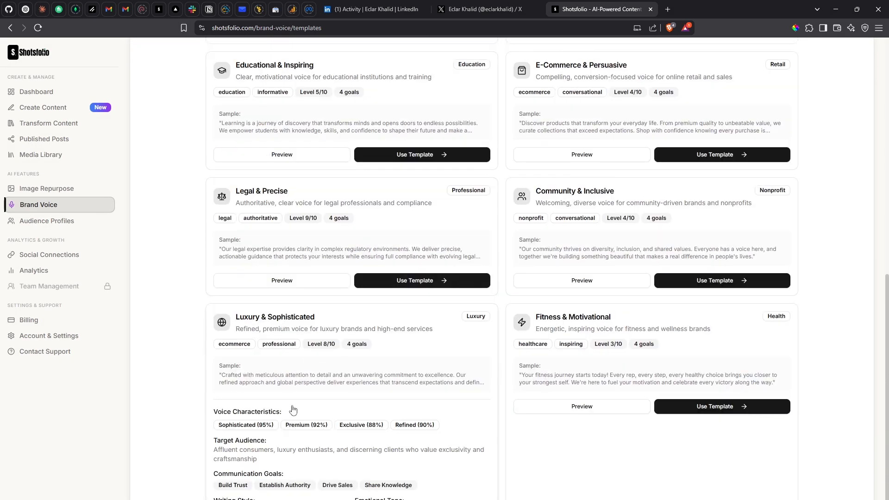
scroll(555, 315, "up", 12)
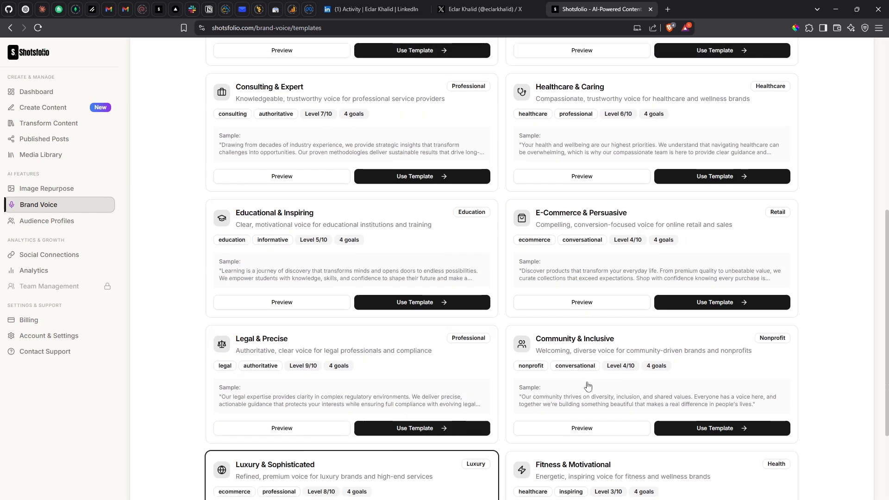
left_click(217, 98)
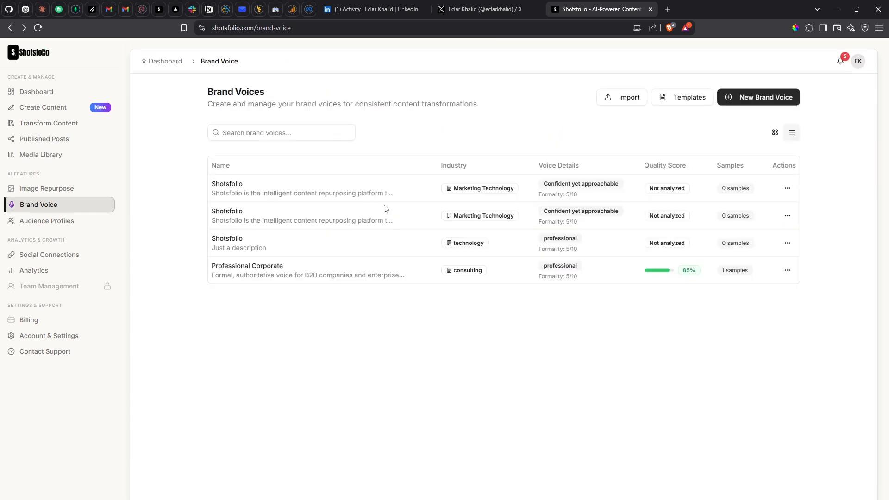
left_click(750, 100)
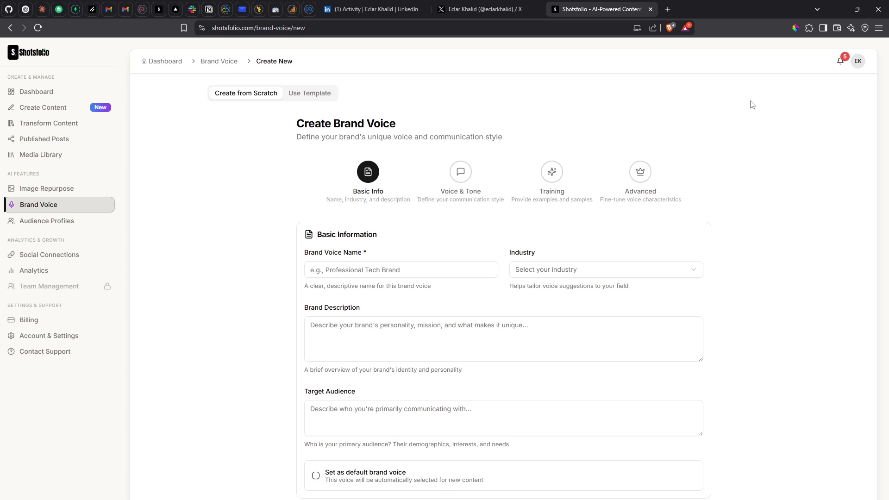
Step: Open the new audience profile form from Audience Profiles and examine its Demographics, Psychology and Behavior sections
left_click(64, 222)
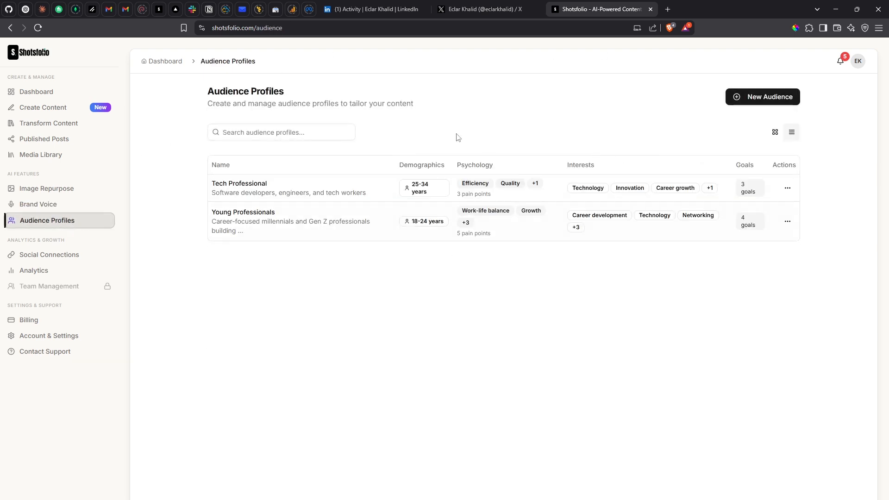
left_click(752, 101)
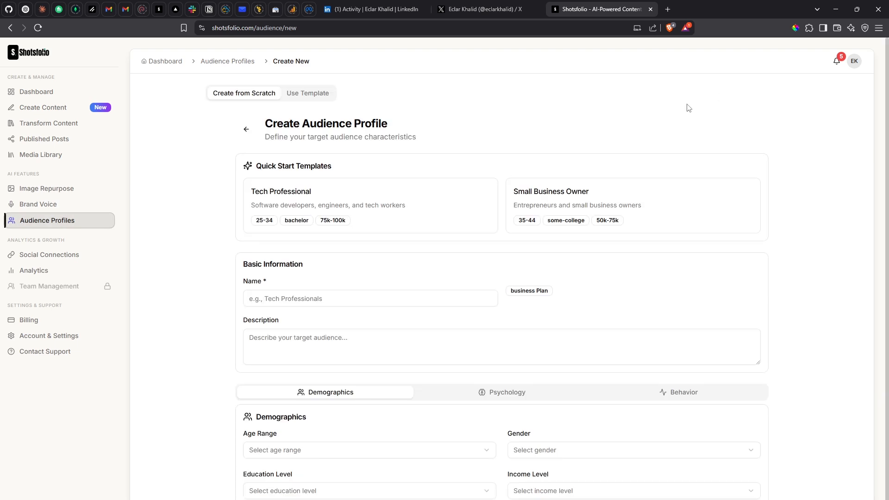
scroll(426, 352, "down", 1)
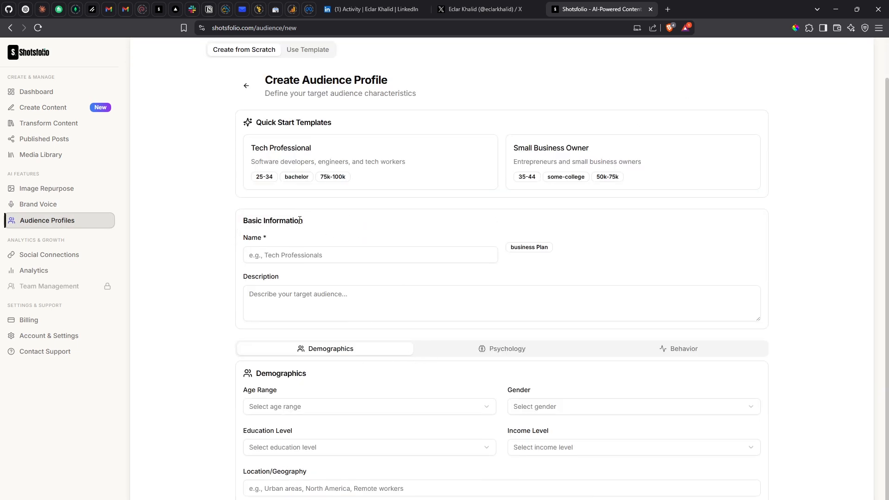
left_click(486, 351)
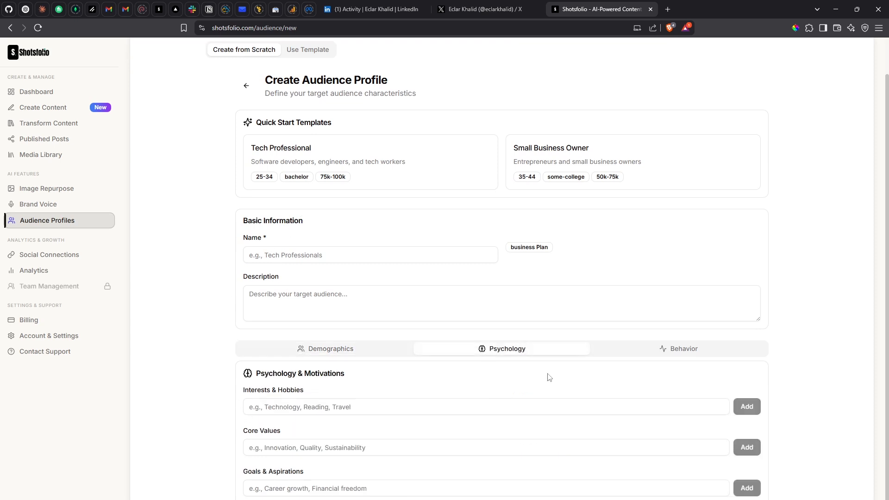
left_click(673, 354)
scroll(565, 358, "up", 1)
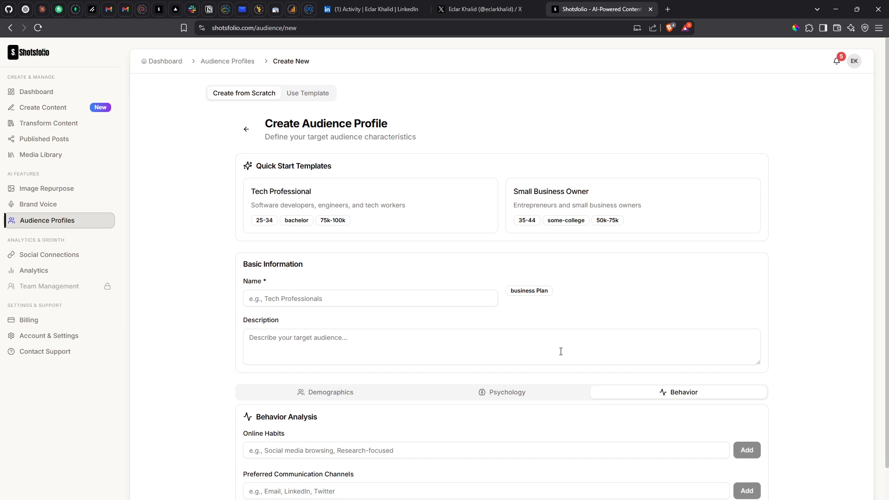
Step: Browse the audience templates available for creating a new audience profile
left_click(321, 92)
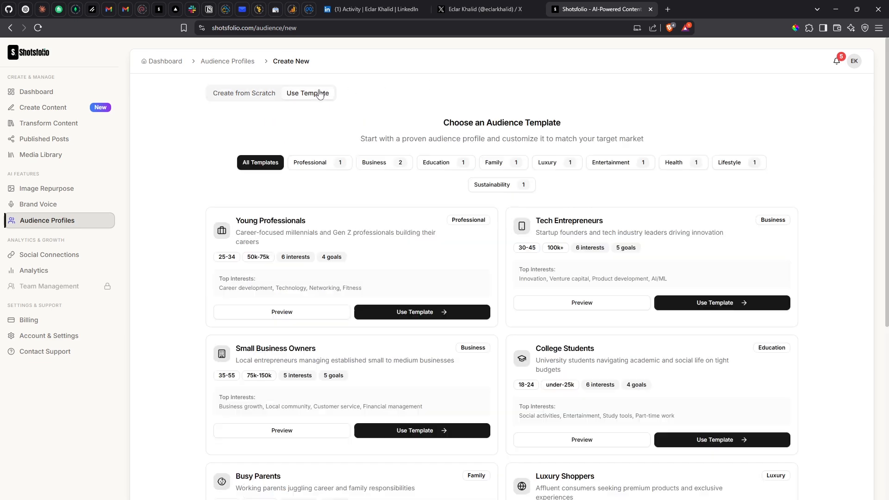
scroll(492, 320, "down", 1)
scroll(305, 254, "down", 7)
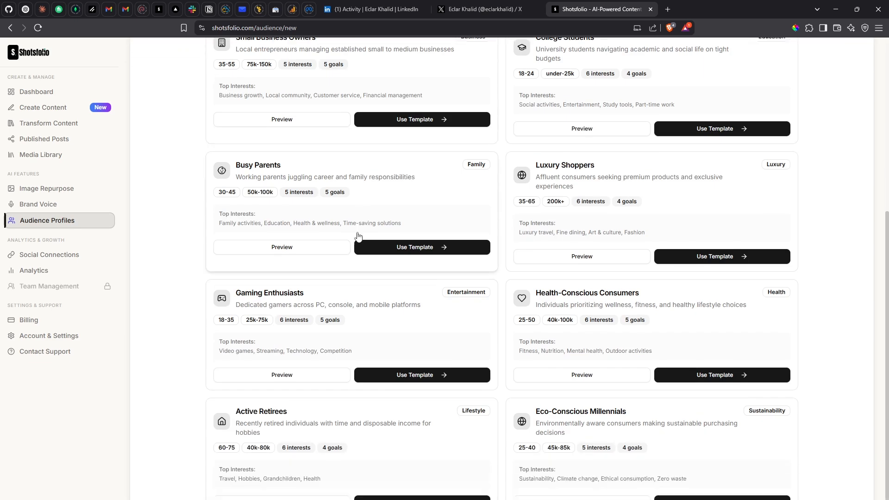
scroll(511, 290, "up", 3)
scroll(511, 291, "up", 5)
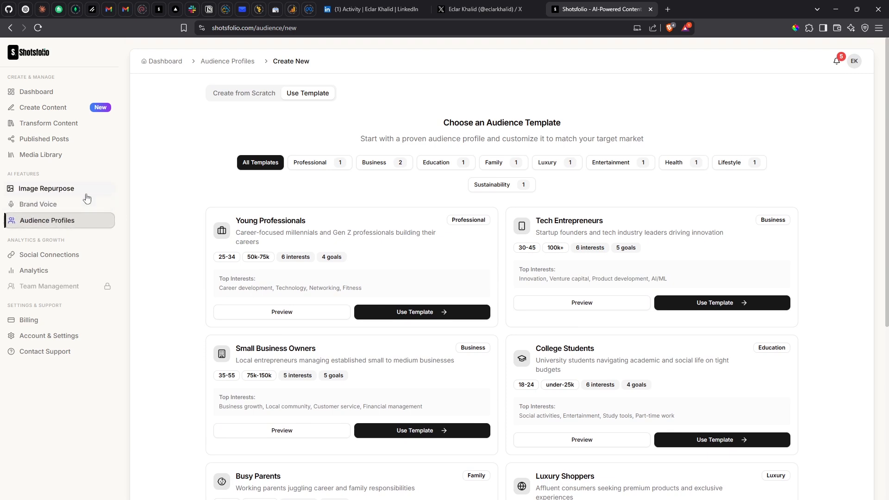
Step: Start new content with Write Content as the source and the title "test", and proceed to the content details step
left_click(42, 109)
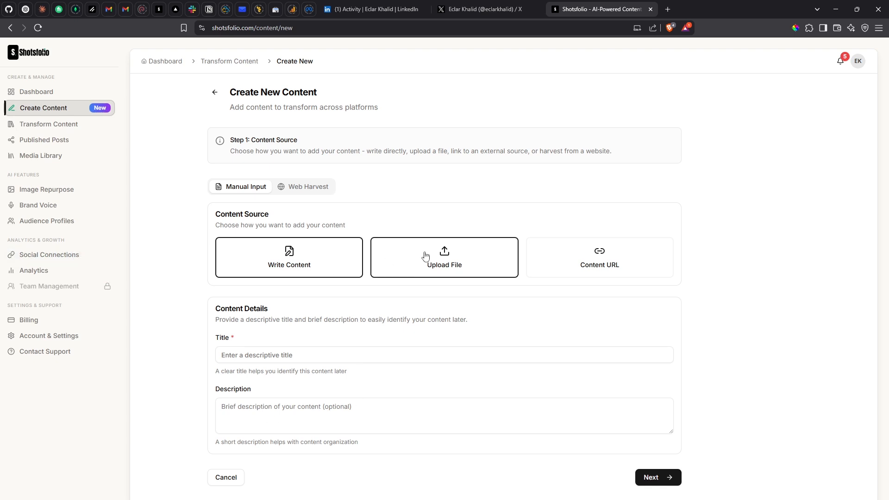
left_click(454, 266)
left_click(608, 265)
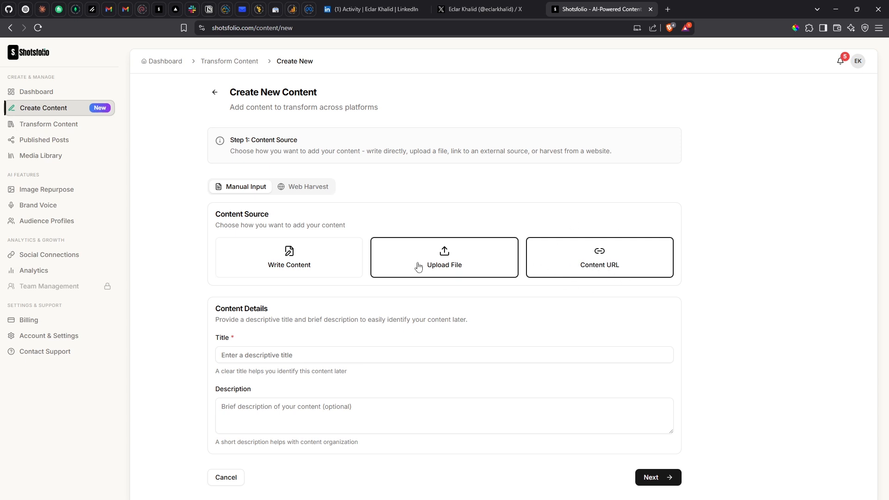
left_click(296, 265)
left_click(290, 354)
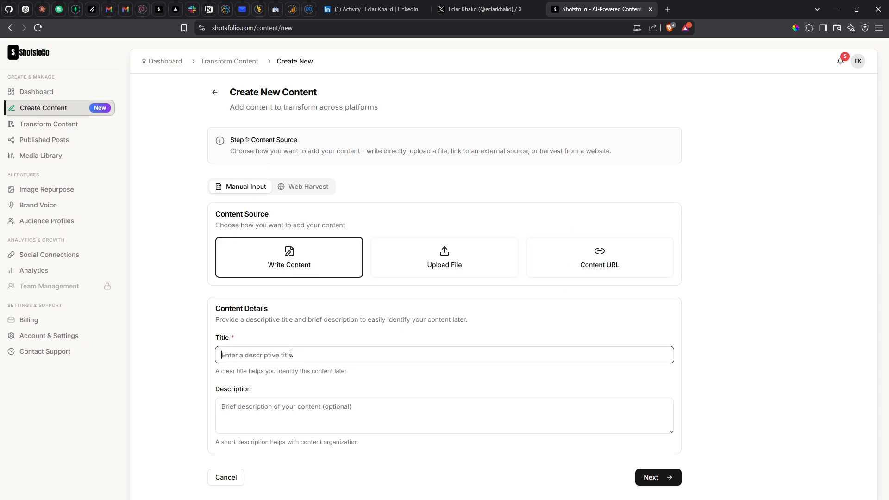
type("test")
left_click(659, 476)
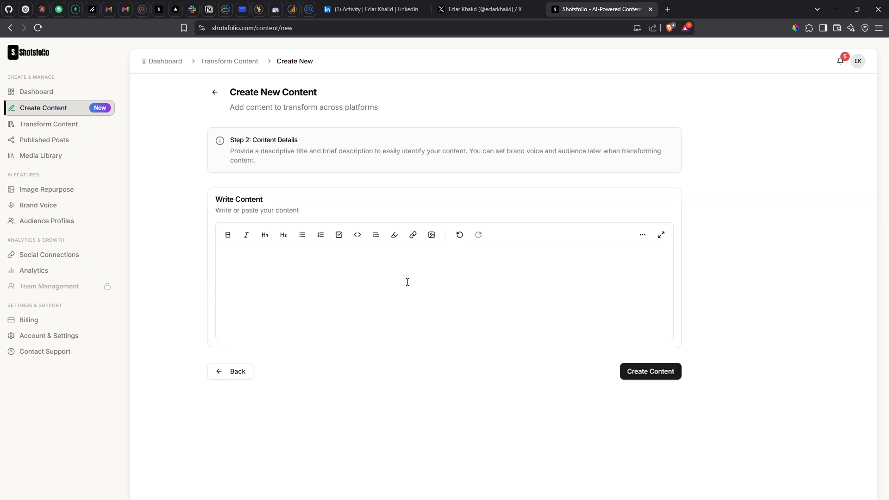
Step: View the content editor in full screen, restore its normal size, and go back to the content source step
left_click(660, 234)
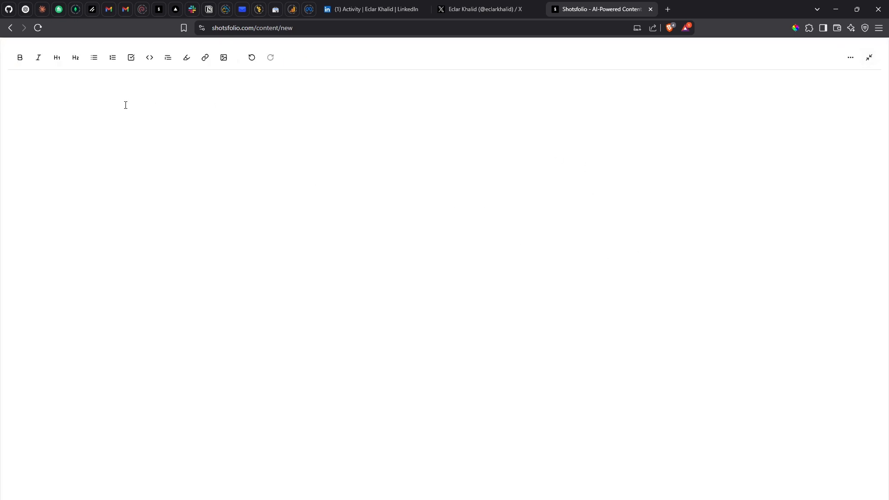
left_click(108, 113)
left_click(869, 57)
left_click(234, 371)
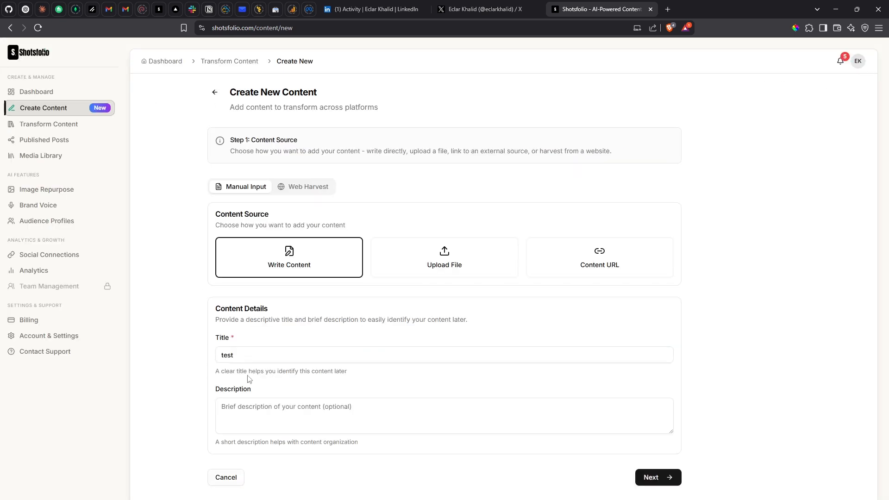
Step: View the Upload File source's details step, return to the content source choice, and select Content URL
left_click(419, 266)
left_click(648, 476)
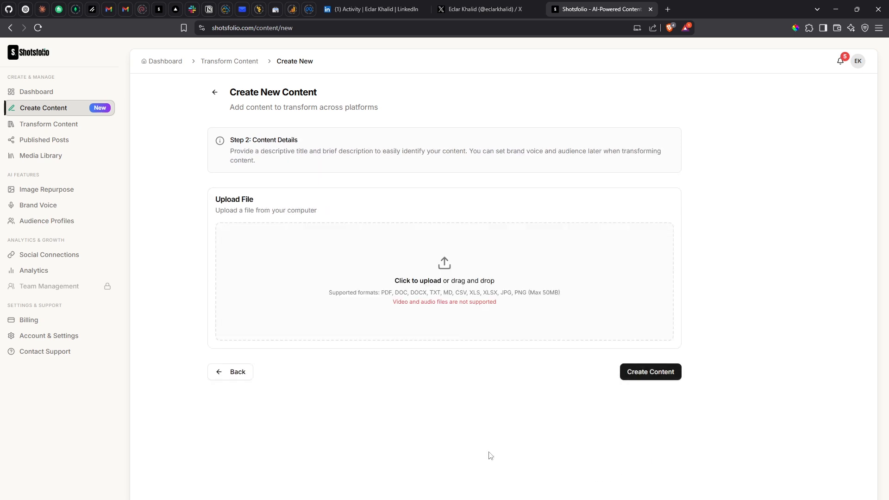
left_click(245, 370)
left_click(649, 266)
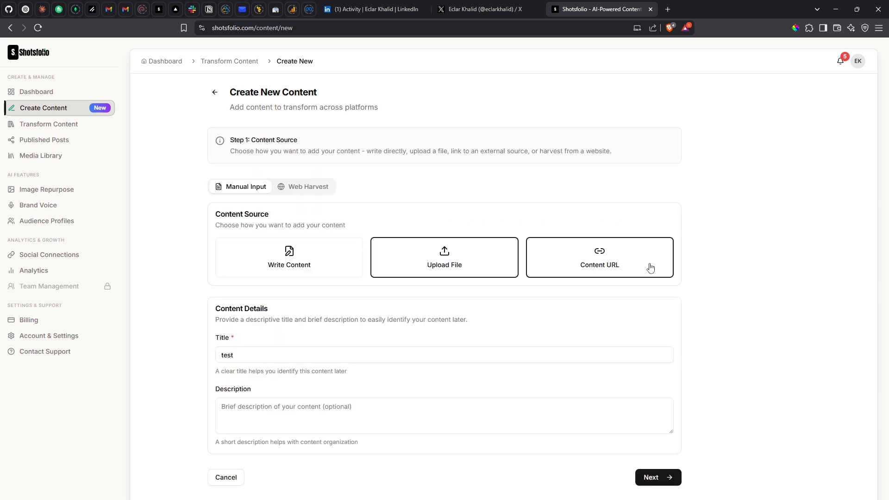
Step: View the Content URL source's details step, return to the content source choice, and switch to Web Harvest
left_click(652, 478)
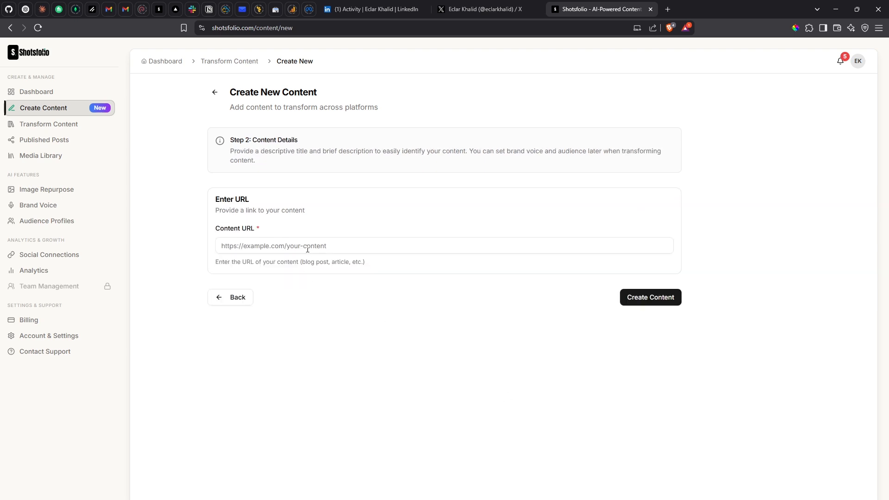
left_click(237, 297)
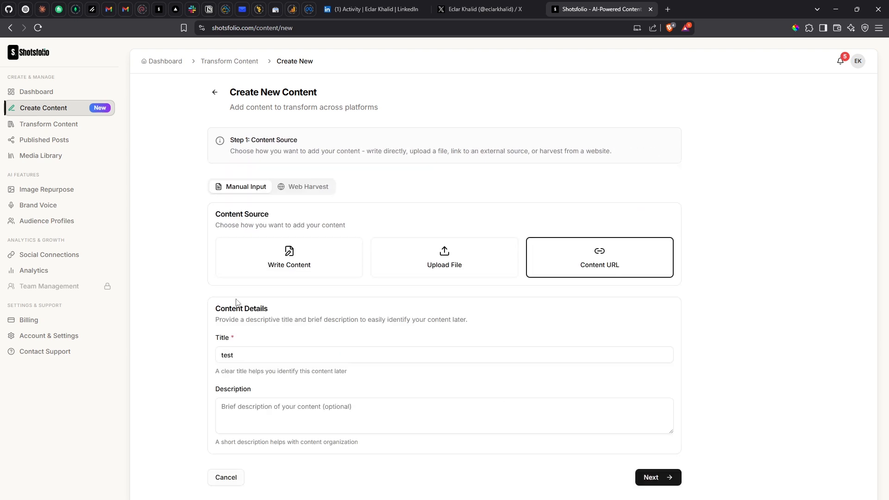
left_click(294, 187)
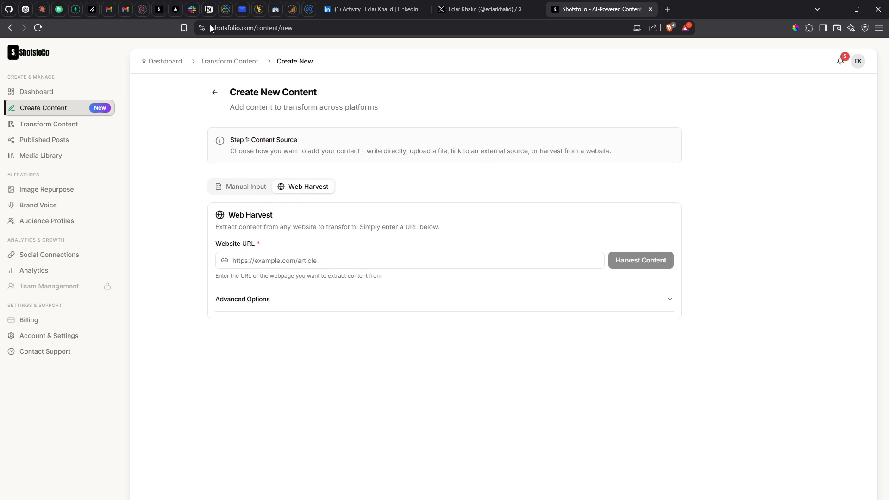
Step: Open the Content Transformation feature page on the Shotsfolio website and copy its URL
left_click(159, 9)
mouse_move(300, 62)
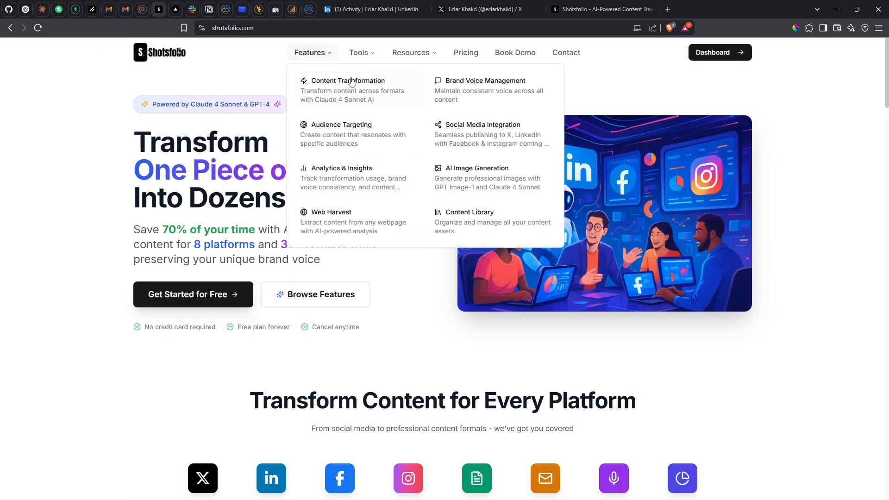
left_click(364, 88)
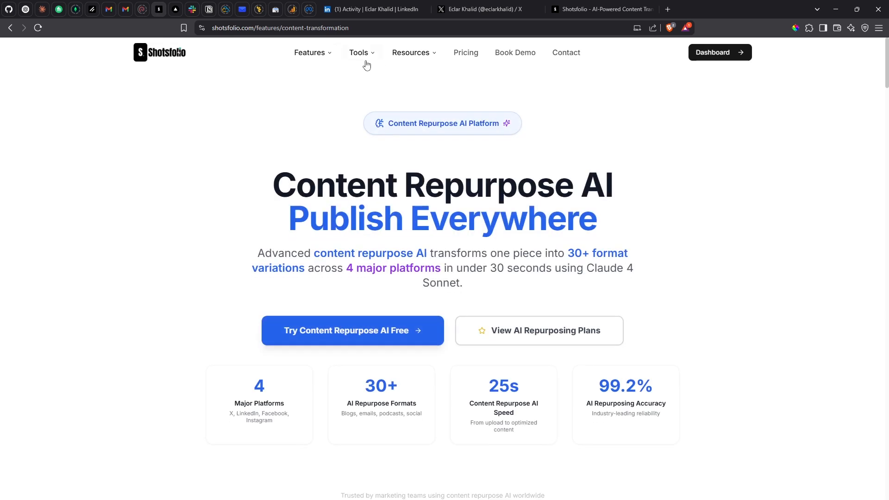
left_click(363, 28)
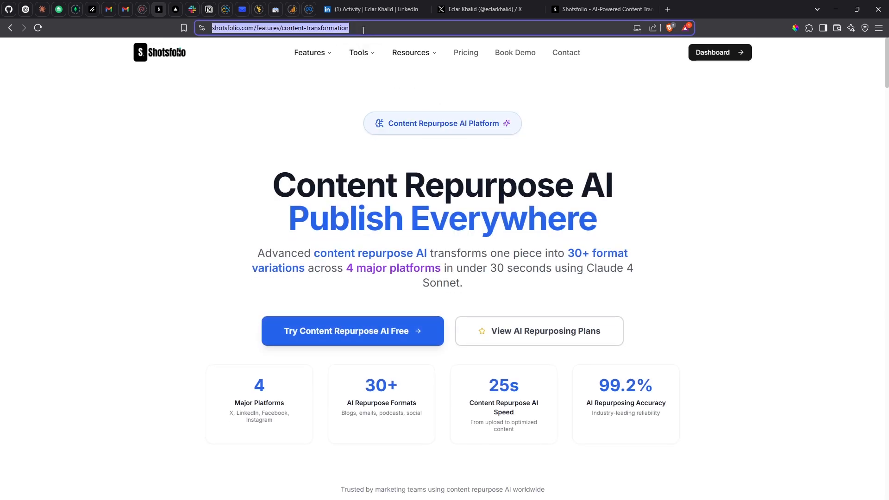
right_click(363, 30)
left_click(410, 96)
left_click(599, 9)
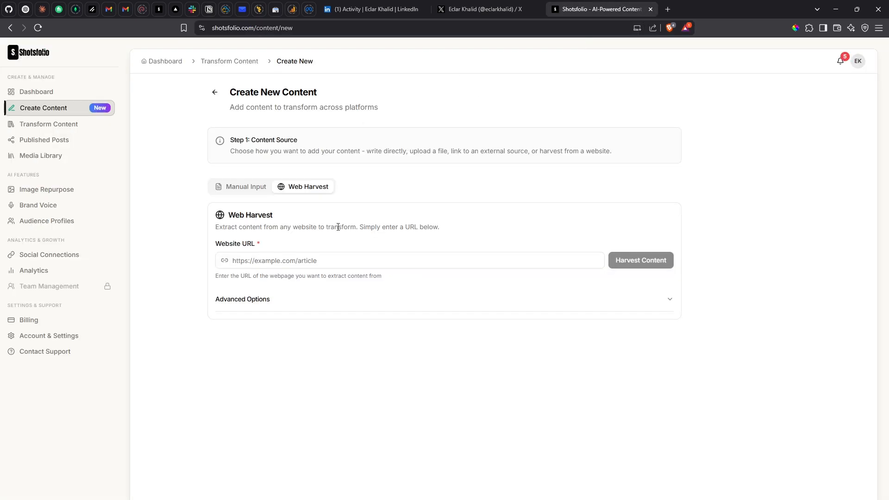
left_click(283, 256)
right_click(283, 256)
left_click(323, 343)
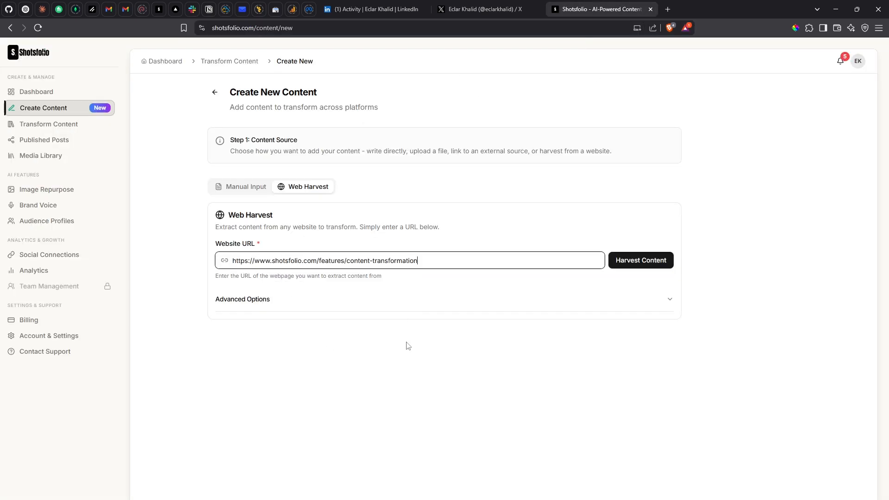
left_click(628, 255)
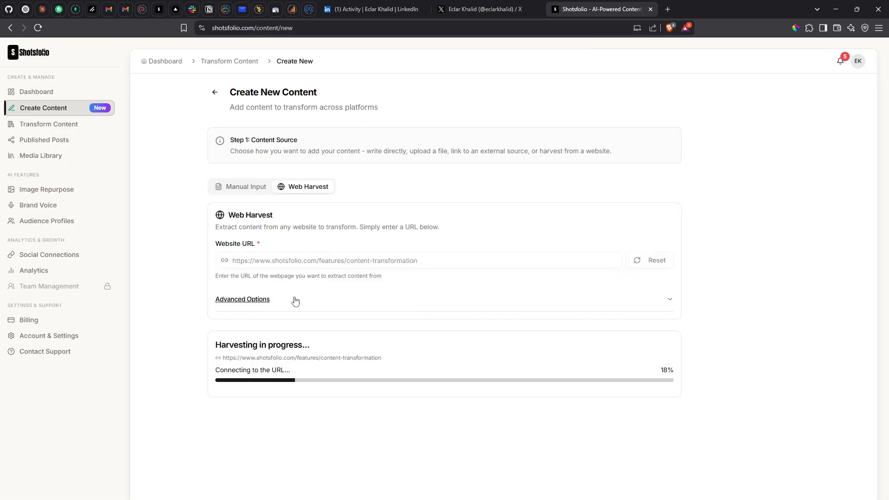
left_click(586, 301)
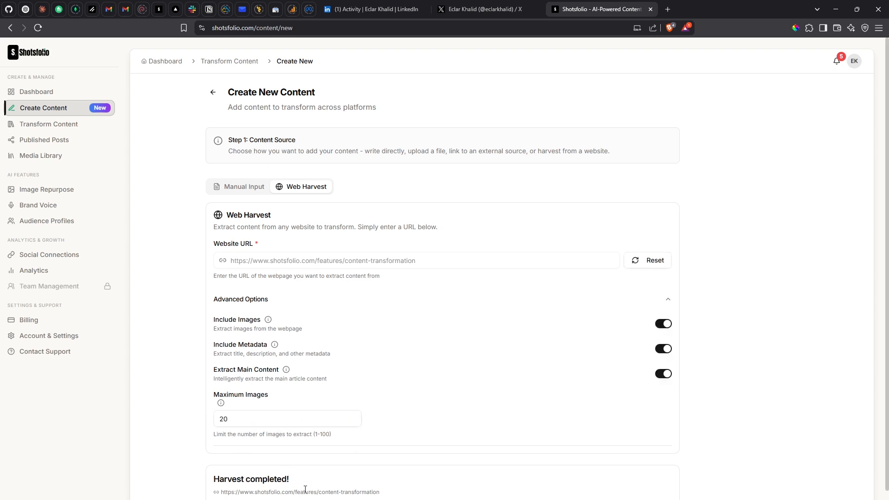
scroll(317, 477, "down", 2)
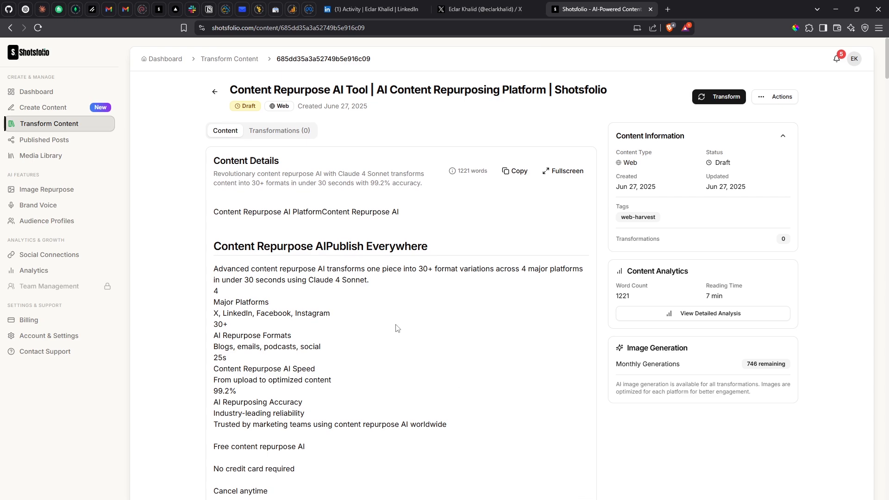
Step: Read through the harvested content's details and compare its heading with the original Content Transformation feature page
scroll(230, 121, "down", 3)
left_click_drag(215, 108, 478, 183)
left_click(478, 182)
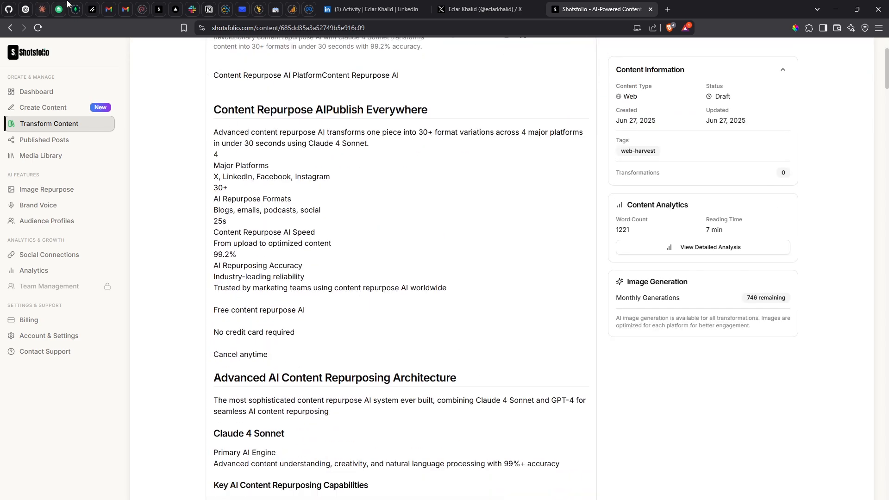
left_click(159, 10)
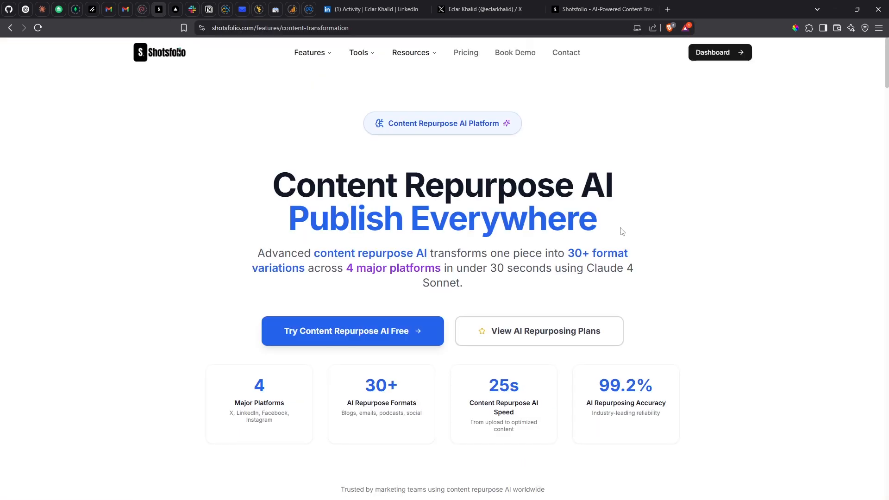
left_click_drag(623, 230, 469, 220)
left_click(597, 10)
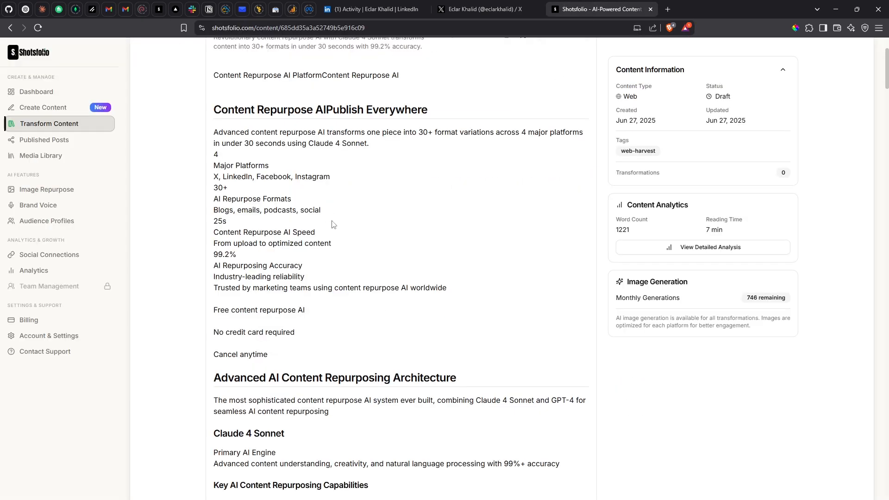
scroll(332, 225, "down", 20)
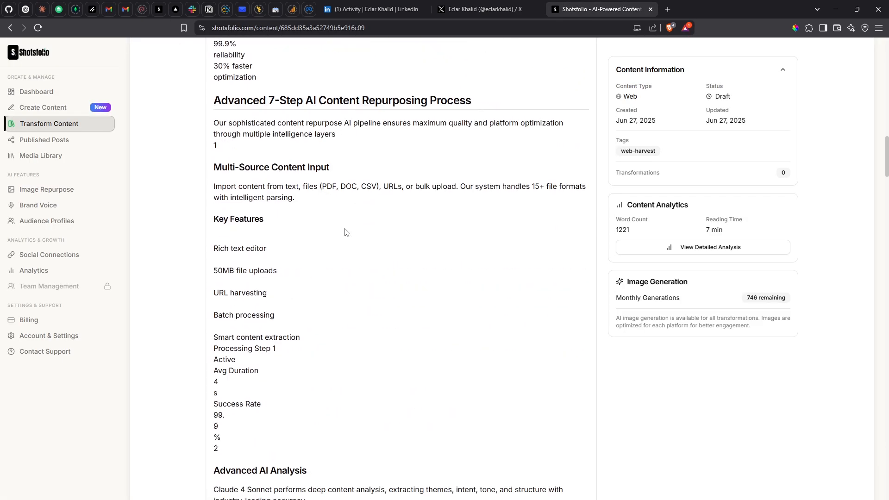
scroll(345, 232, "down", 20)
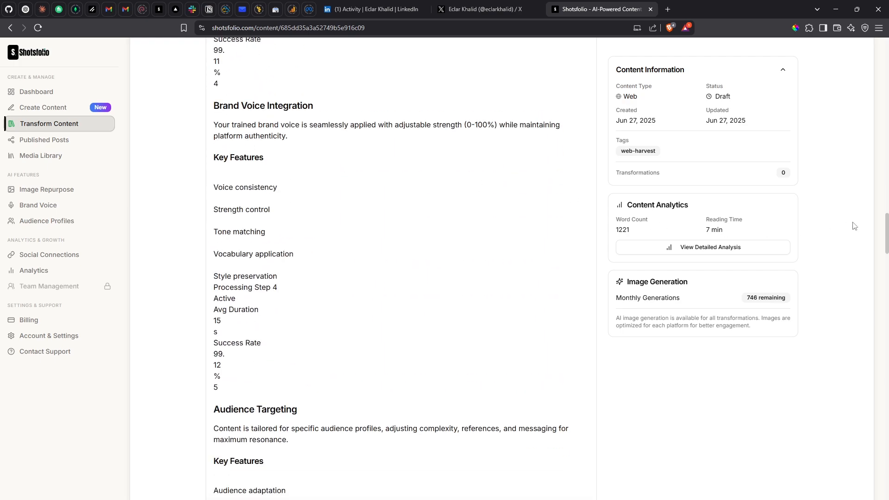
left_click_drag(884, 236, 832, 51)
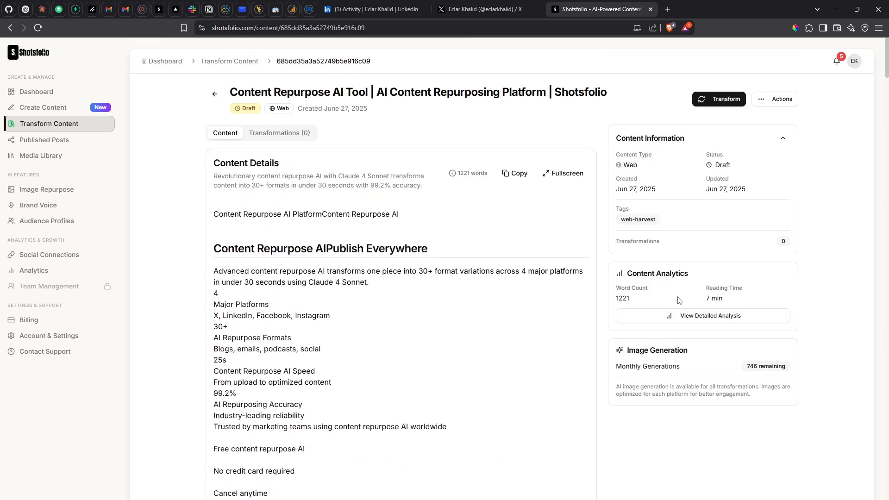
Step: Check the harvested content's transformations, and open the "Shotsfolio - AI-Powered Content Transformation Platform" item from the content library
left_click(278, 134)
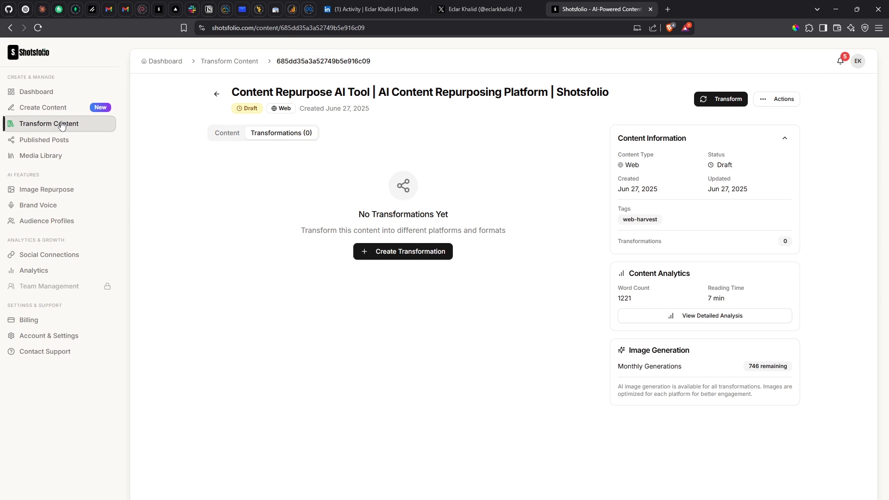
left_click(229, 62)
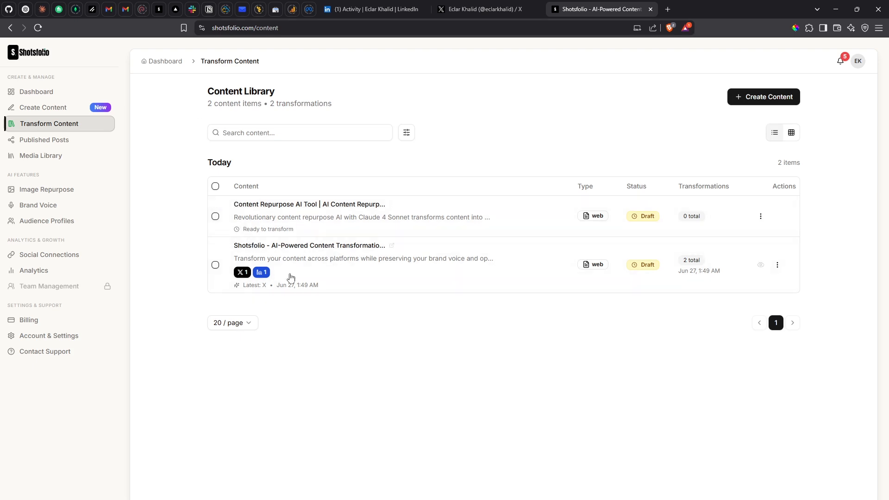
left_click(372, 268)
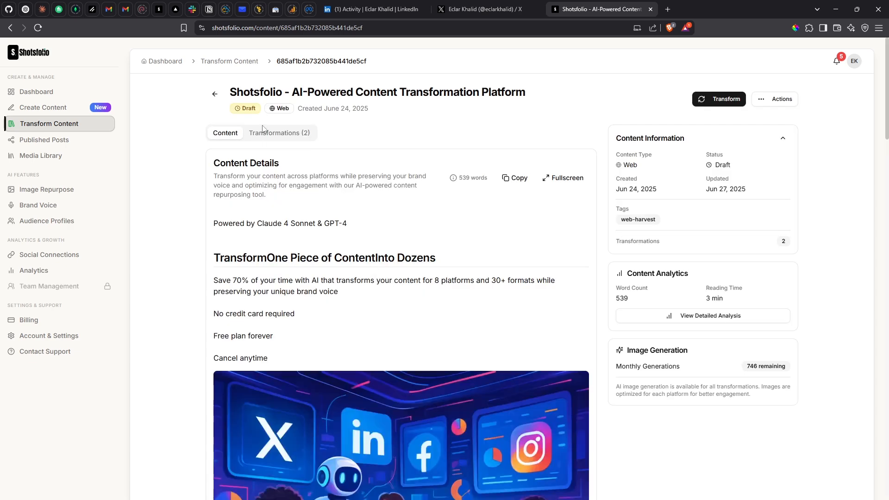
Step: Compare the opened content item with the Shotsfolio home page it was harvested from, and return to the item
left_click(162, 12)
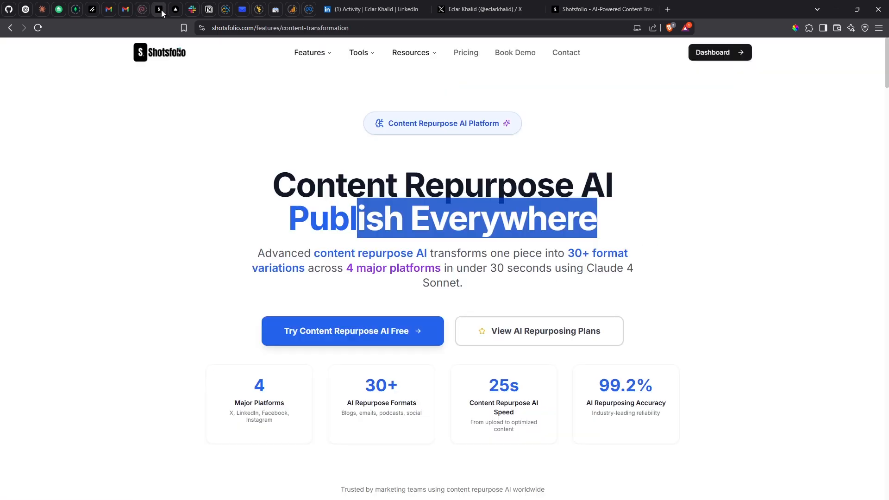
left_click(164, 52)
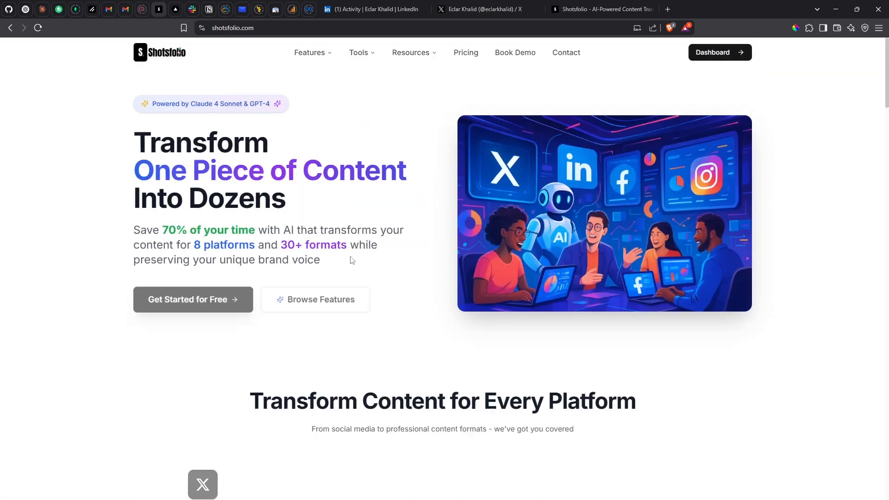
left_click(581, 4)
Step: Open the LinkedIn article among the content item's transformations and read it through to the hashtags
left_click(291, 136)
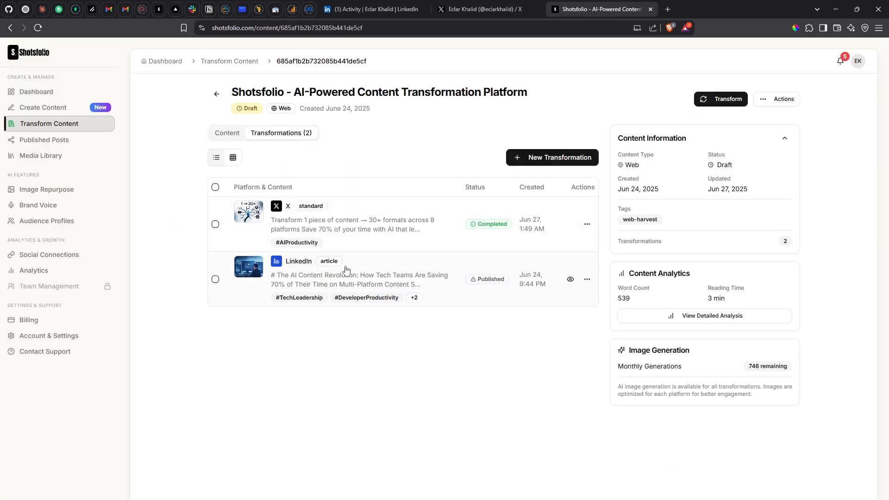
left_click(381, 276)
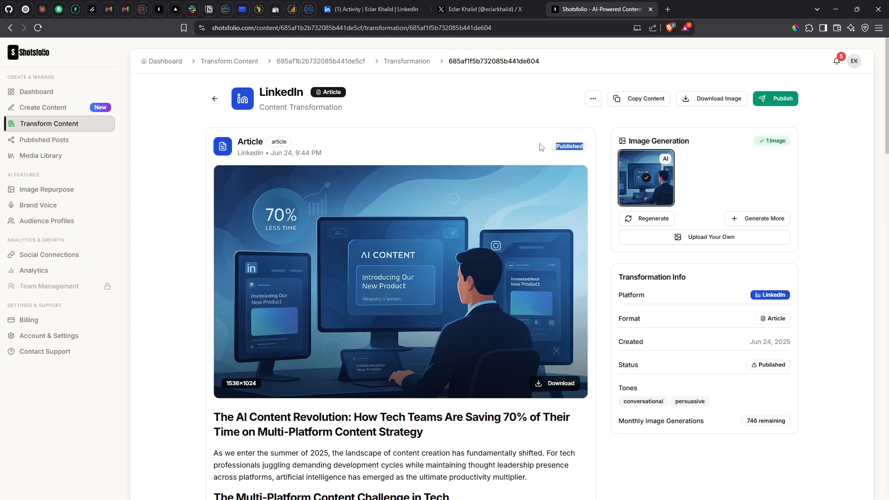
scroll(485, 177, "down", 1)
scroll(385, 251, "up", 1)
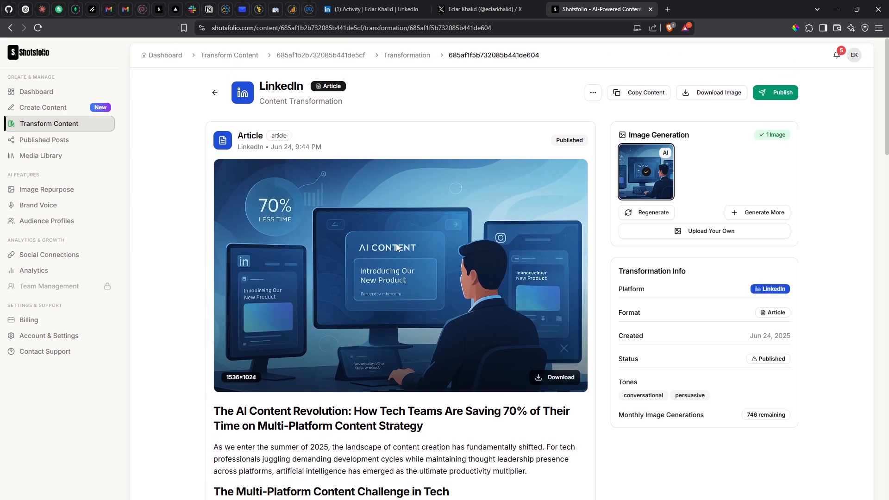
scroll(394, 250, "down", 6)
scroll(396, 248, "down", 6)
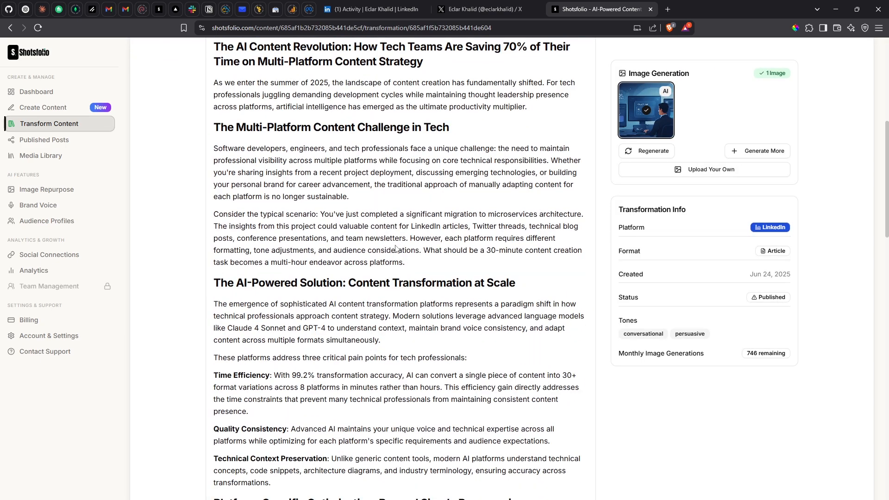
scroll(398, 251, "down", 6)
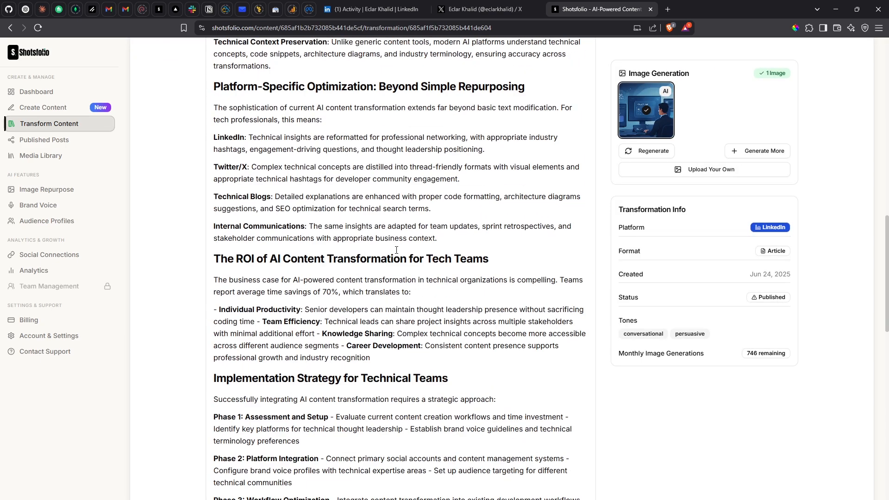
scroll(403, 252, "down", 11)
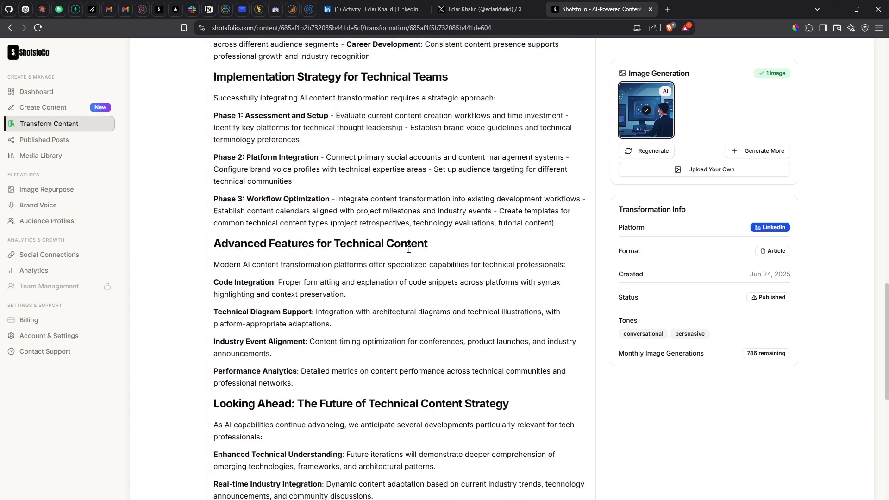
scroll(410, 252, "down", 5)
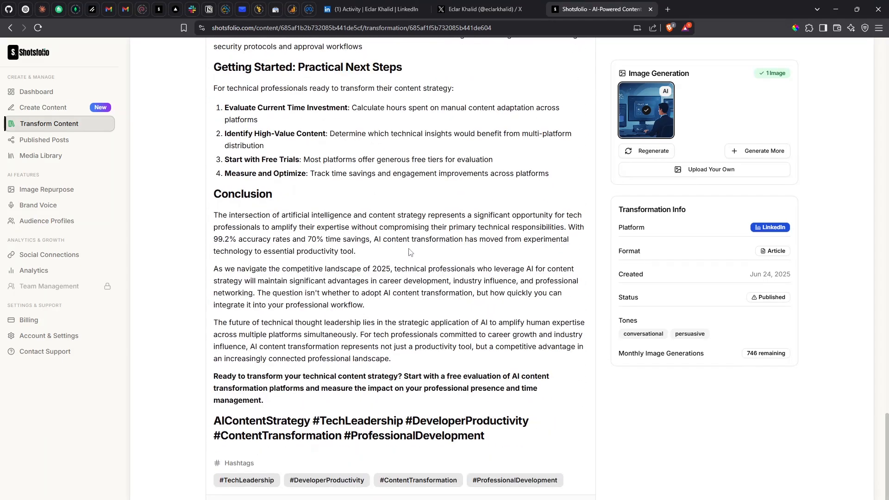
scroll(414, 236, "up", 7)
scroll(418, 217, "up", 20)
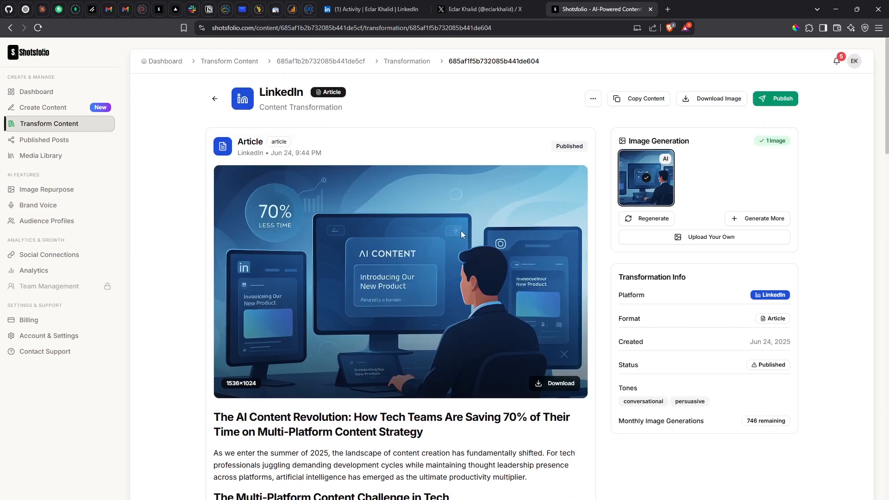
Step: Preview immediate publishing of the article to LinkedIn with the connected account selected, and close the dialog without publishing
left_click(775, 98)
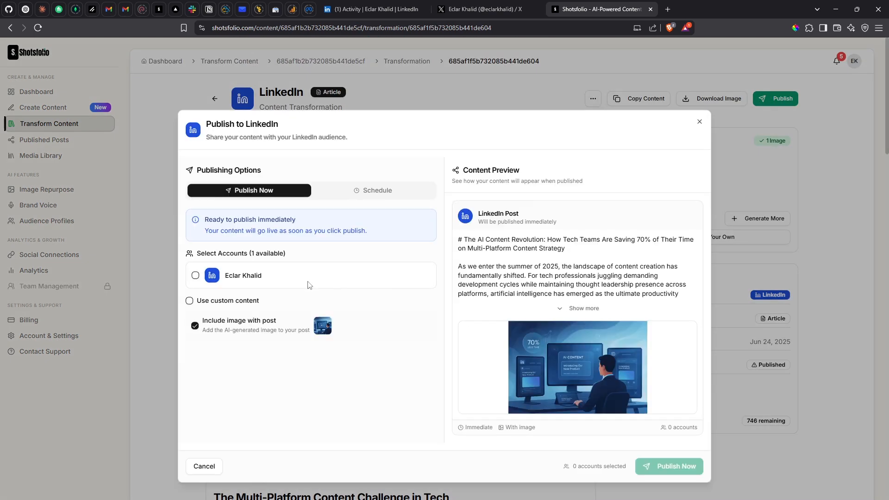
left_click(244, 282)
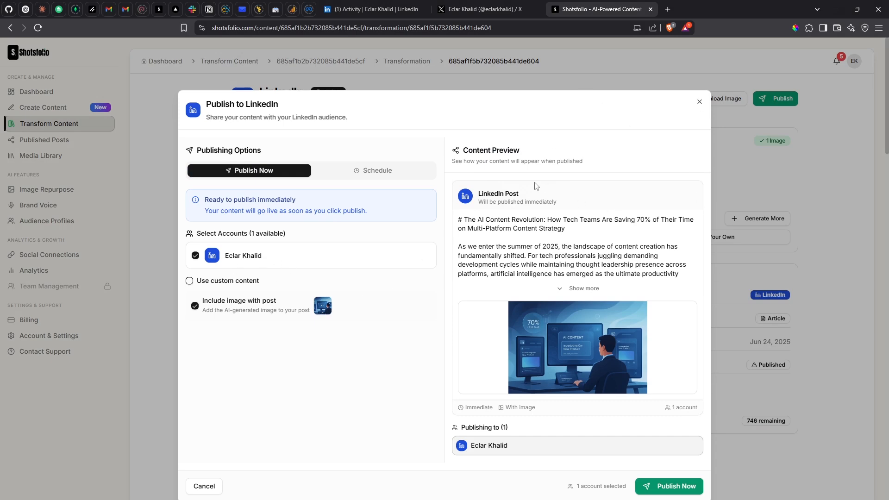
left_click(699, 101)
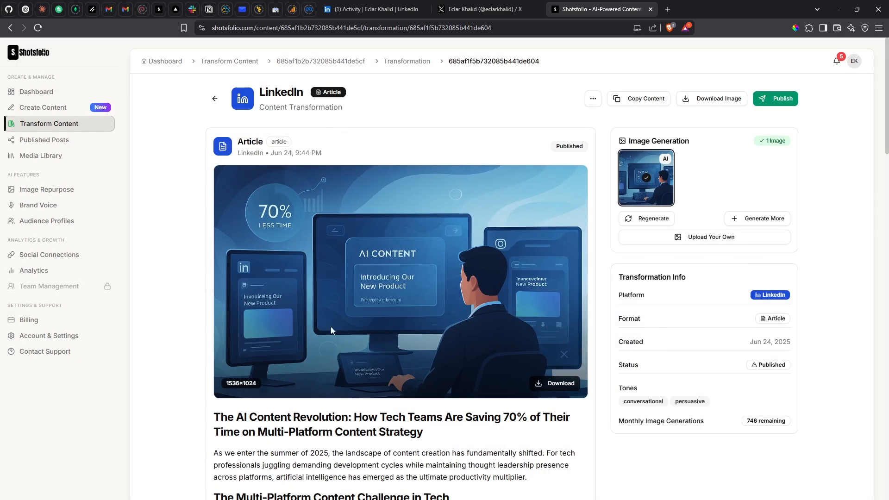
Step: Switch to LinkedIn and expand the full text of the published "The AI Content Revolution" post on the activity page
left_click(363, 8)
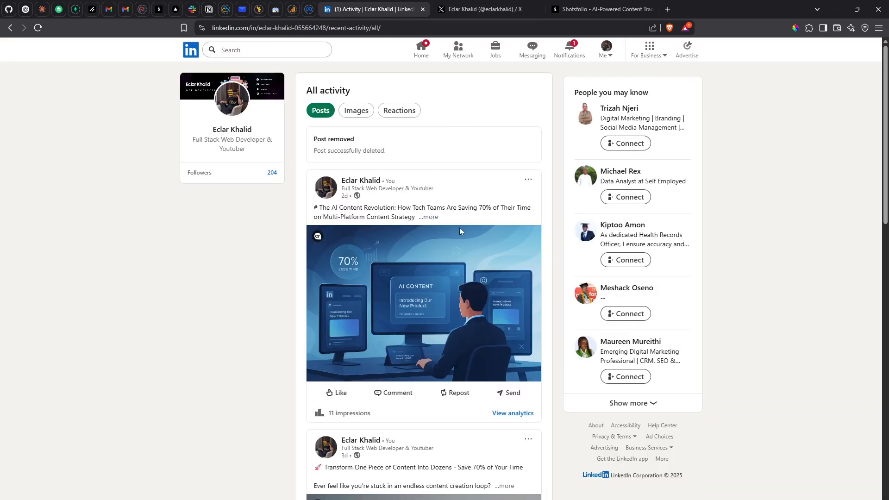
left_click(428, 217)
scroll(355, 302, "down", 10)
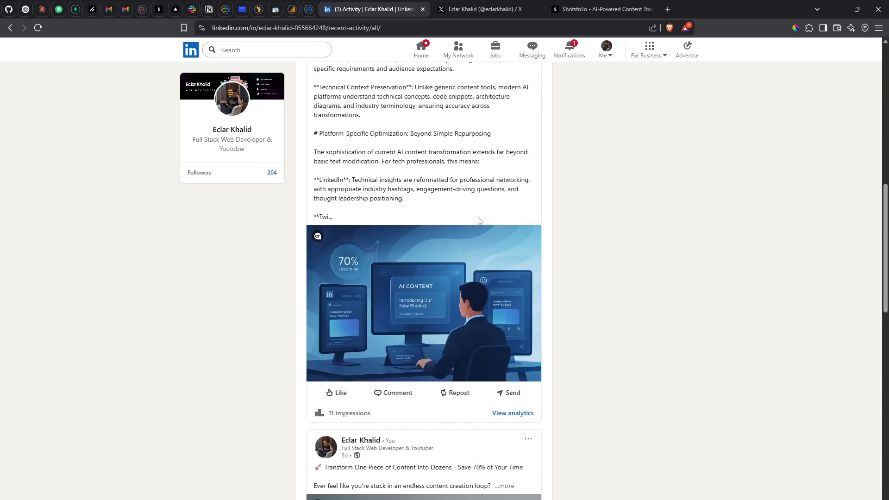
Step: Switch back to Shotsfolio, open the "Content Repurpose AI Tool" item in the content library, and start a transformation of it
left_click(589, 6)
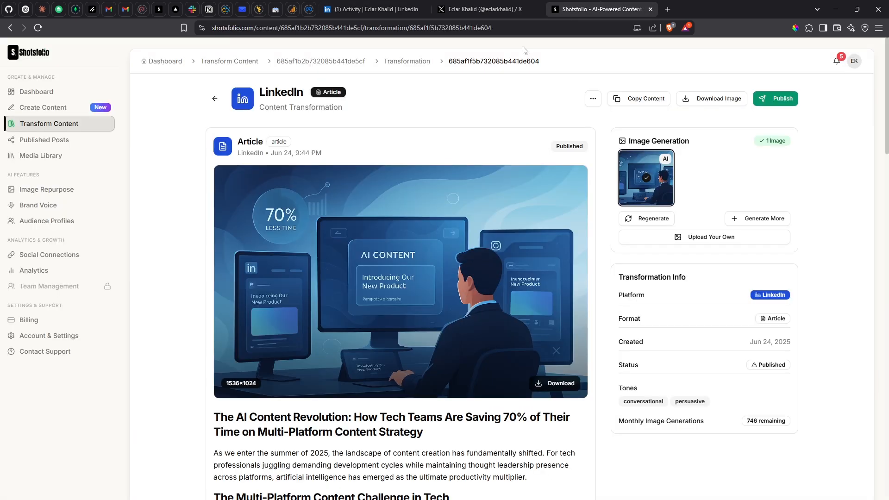
left_click(83, 125)
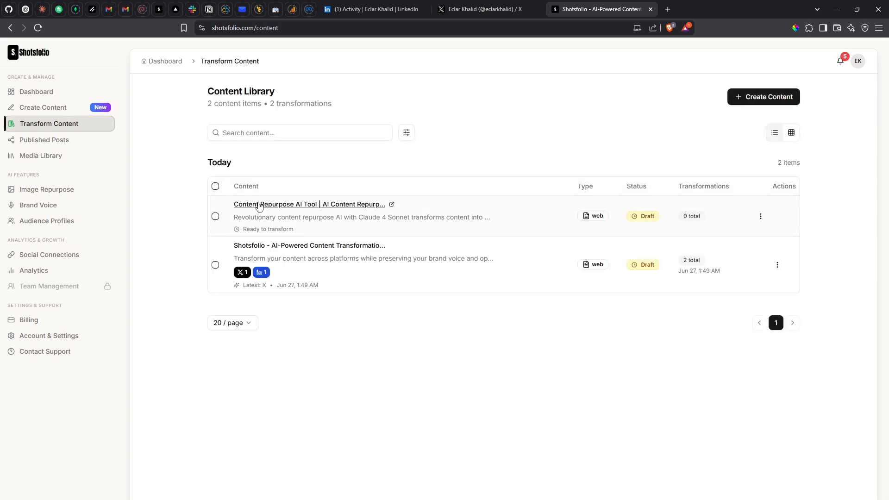
left_click(259, 205)
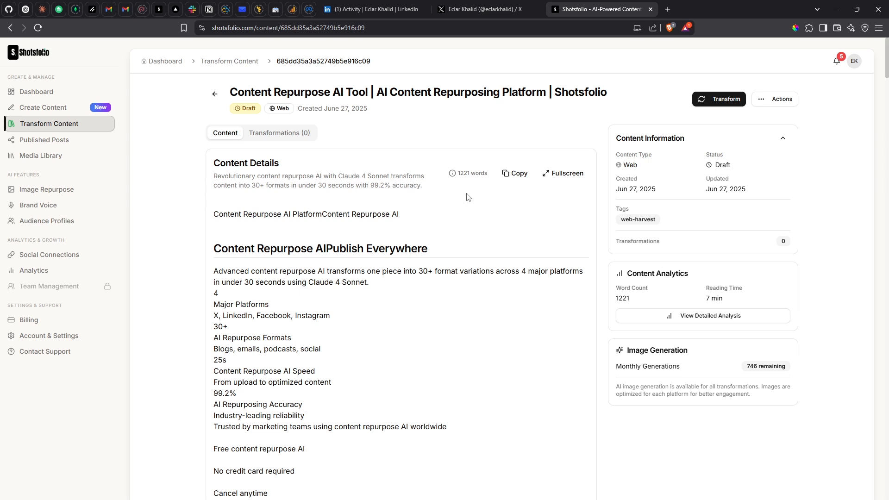
left_click(702, 103)
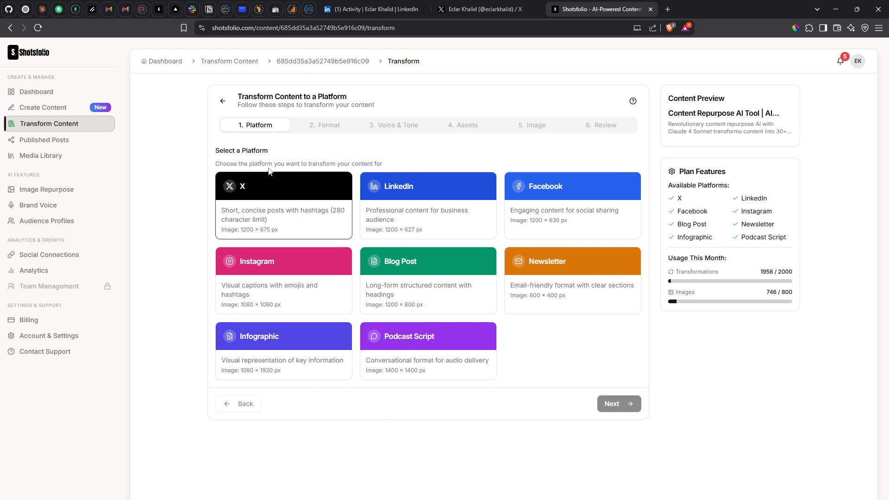
Step: Look through the content formats offered for X, LinkedIn, Facebook and Instagram in the transformation wizard
left_click(265, 201)
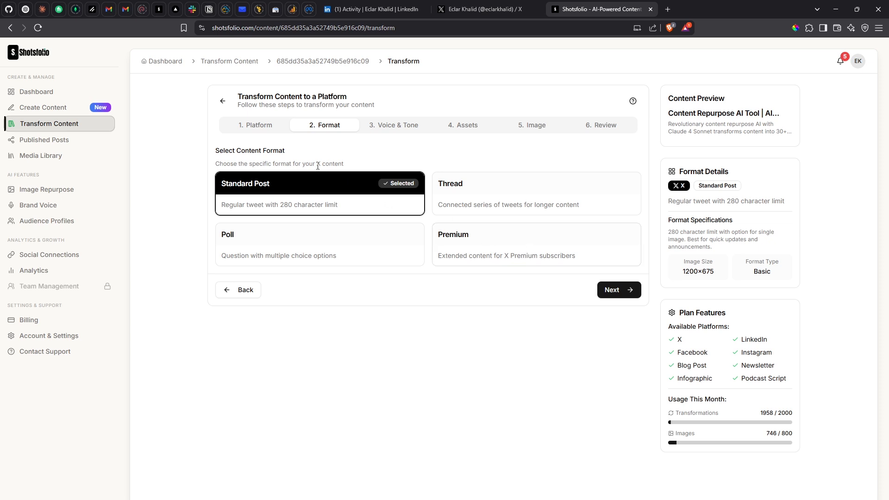
left_click(257, 124)
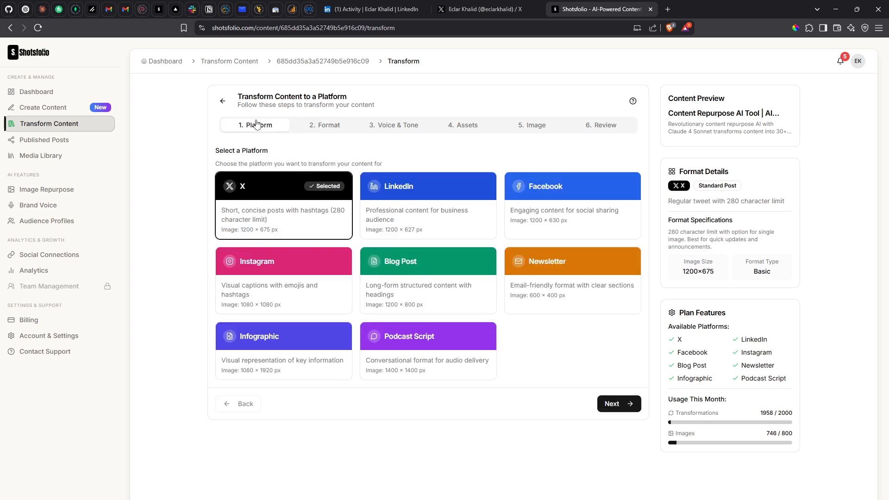
left_click(417, 198)
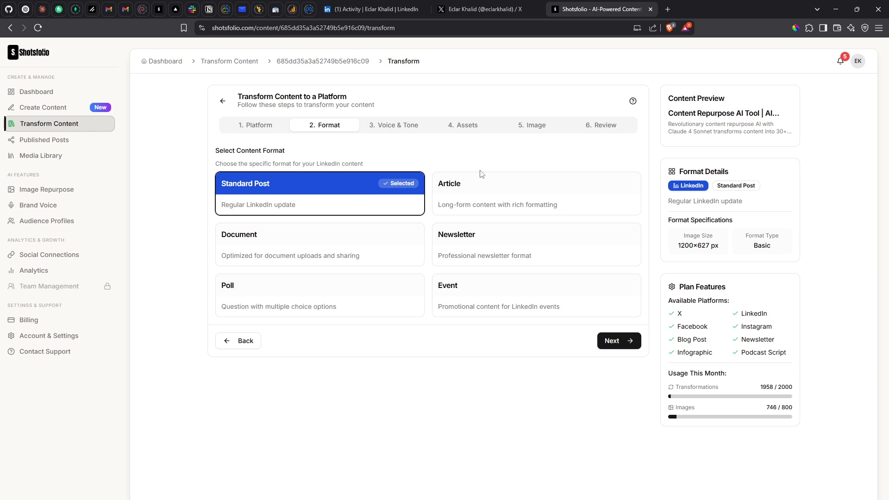
left_click(269, 124)
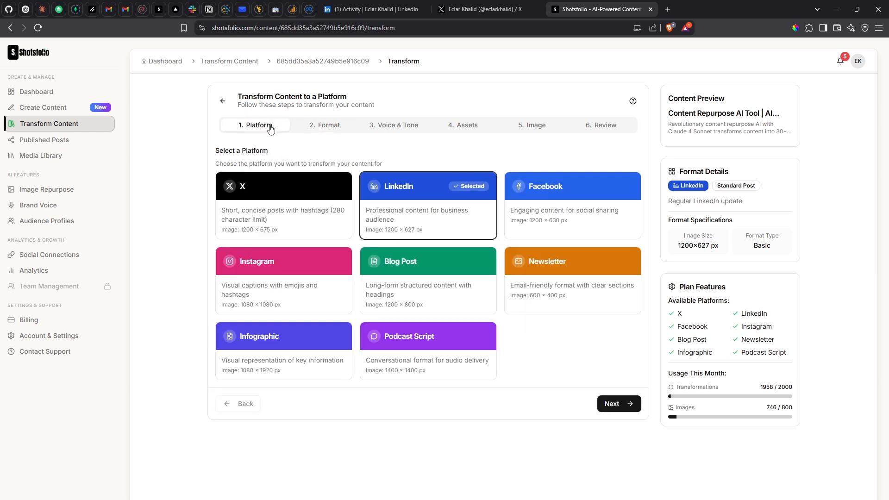
left_click(565, 211)
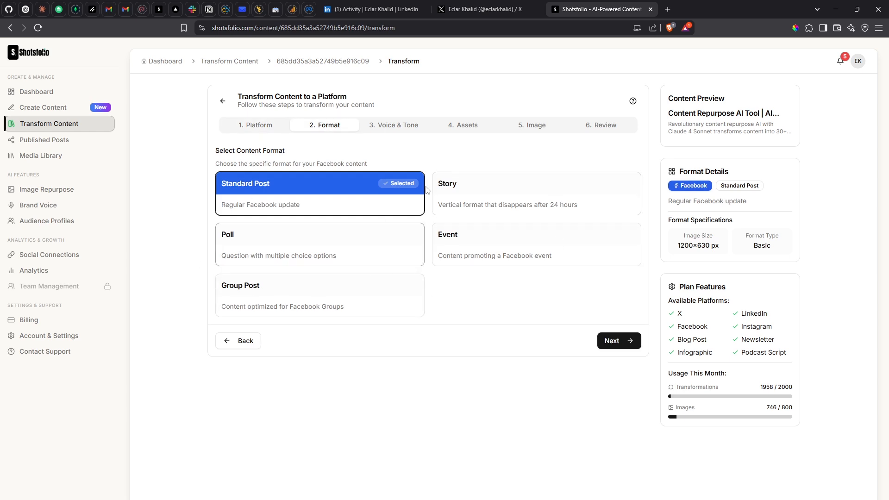
left_click(280, 131)
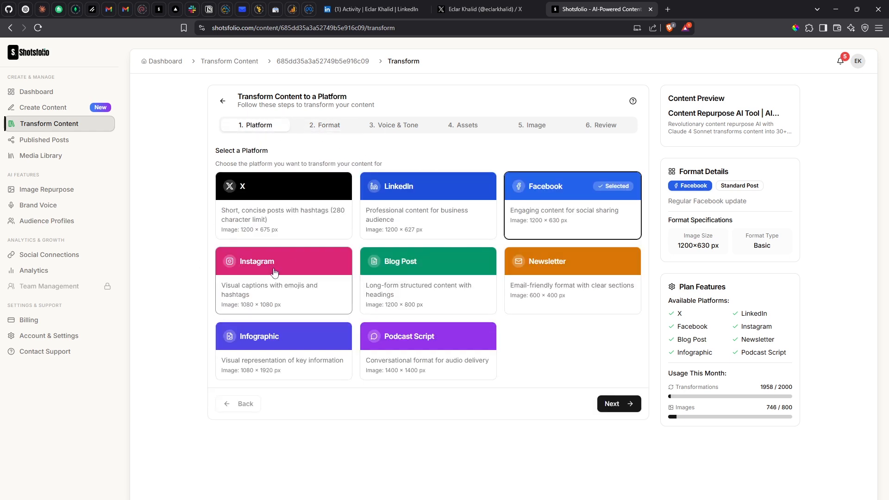
left_click(274, 267)
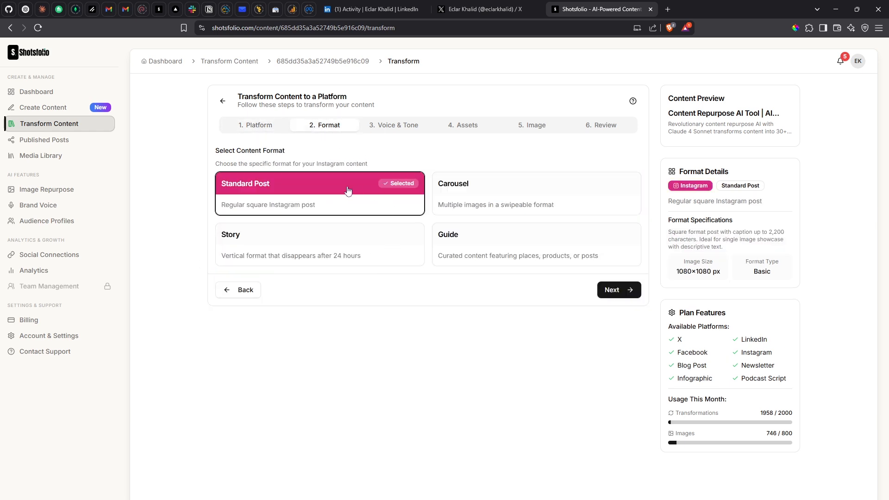
left_click(254, 124)
Step: Look through the content formats offered for Blog Post, Newsletter, Infographic and Podcast Script
left_click(443, 253)
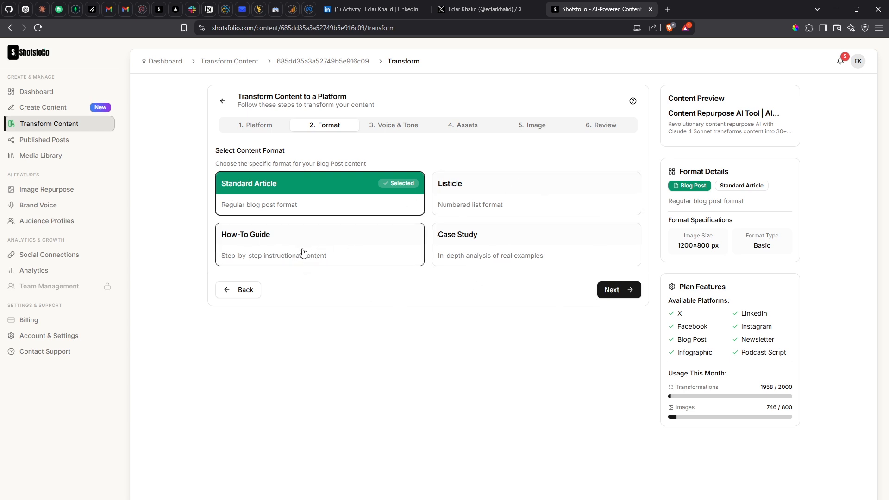
left_click(258, 129)
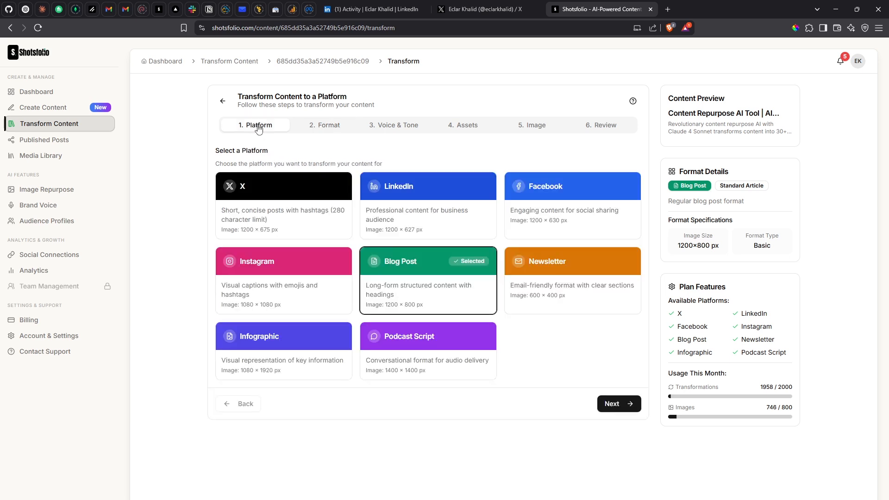
left_click(560, 260)
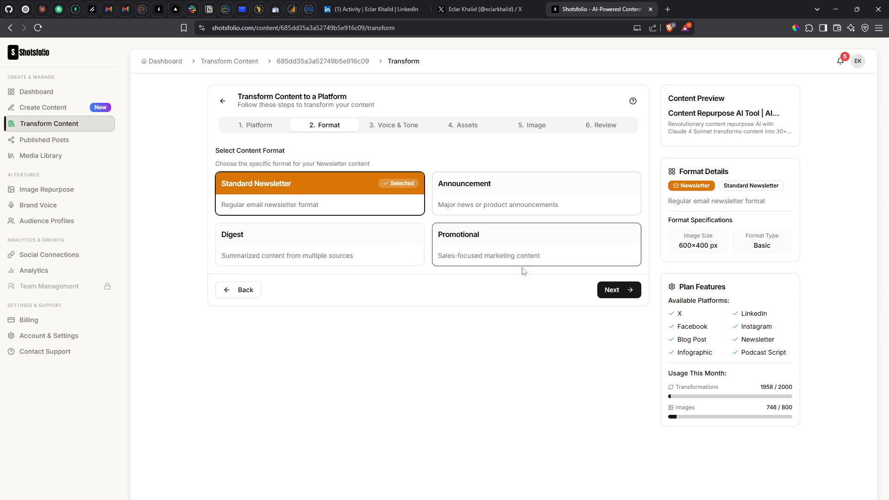
left_click(247, 128)
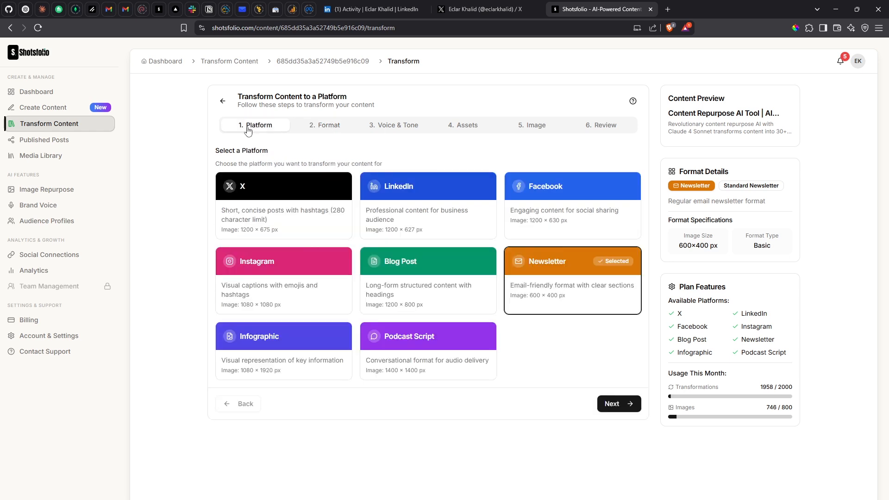
left_click(279, 347)
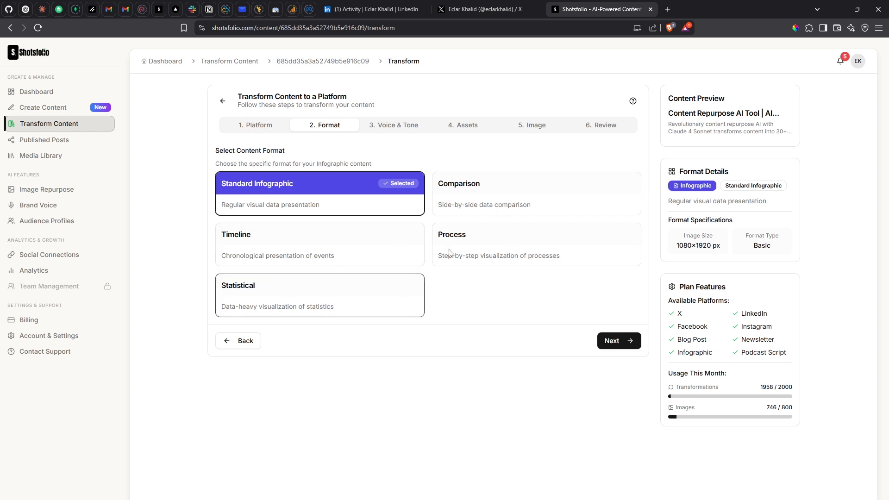
left_click(273, 129)
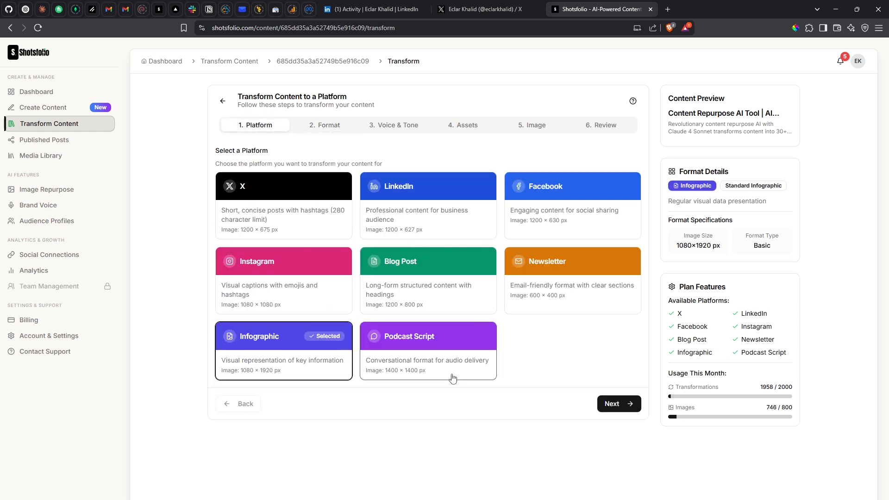
left_click(452, 378)
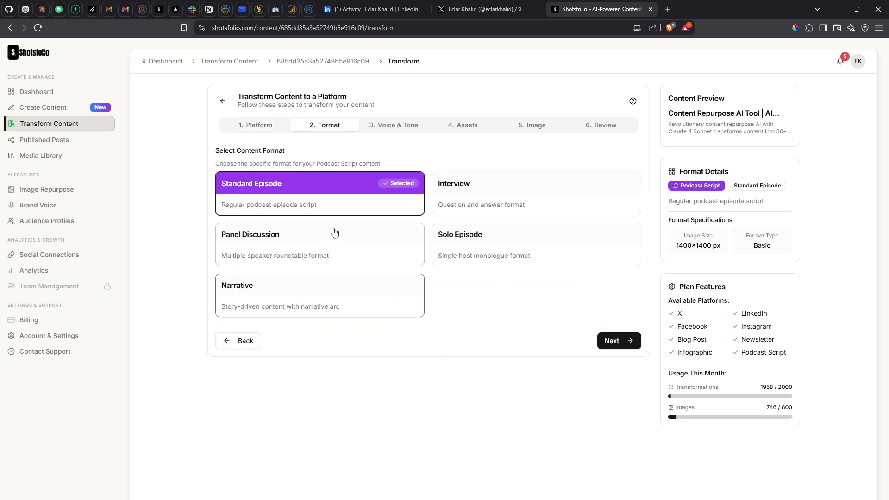
Step: Choose X as the platform with the Standard Post format and proceed to the voice and tone settings
left_click(250, 126)
left_click(285, 226)
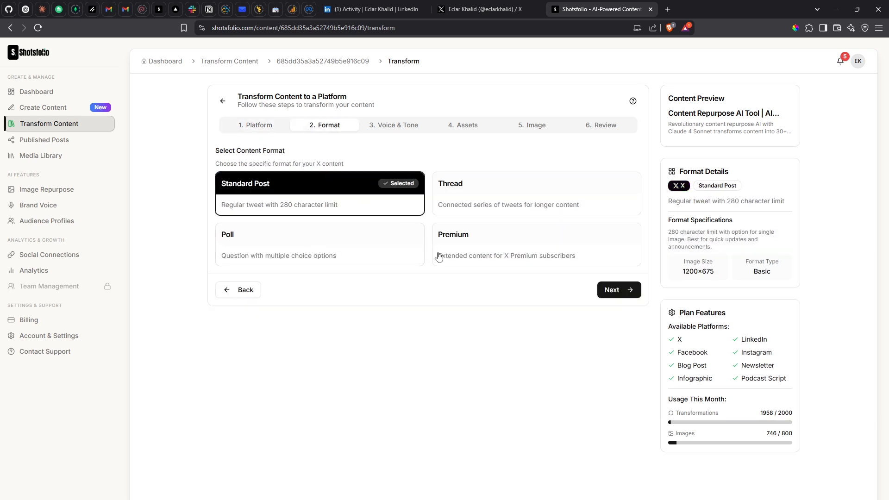
left_click(609, 290)
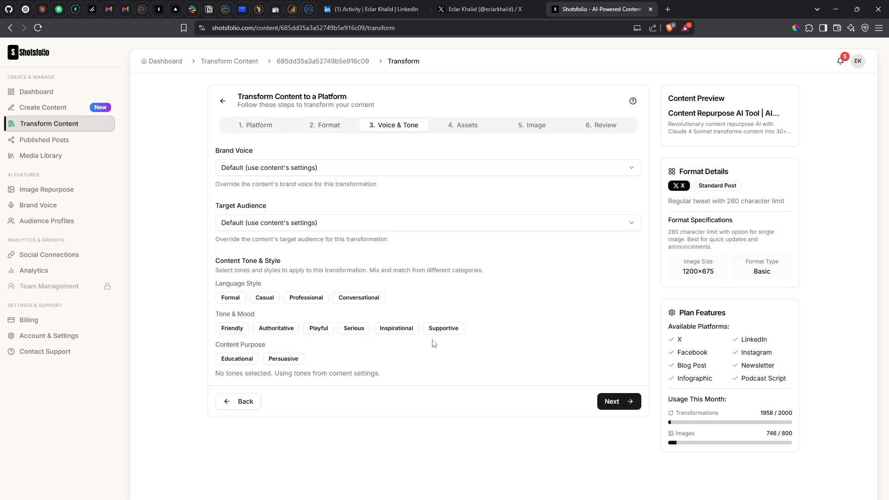
Step: Set the brand voice to Professional Corporate and the target audience to Tech Professional
left_click_drag(257, 154, 228, 154)
left_click(229, 153)
left_click(259, 169)
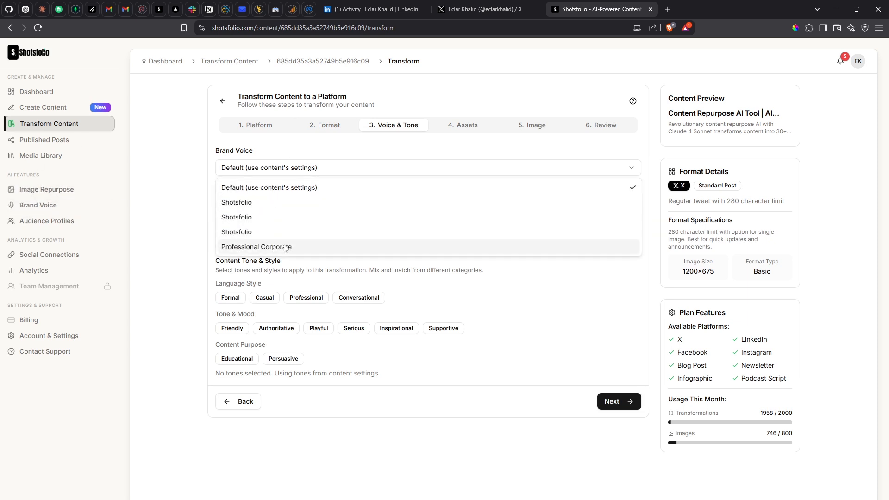
left_click(286, 248)
left_click(287, 224)
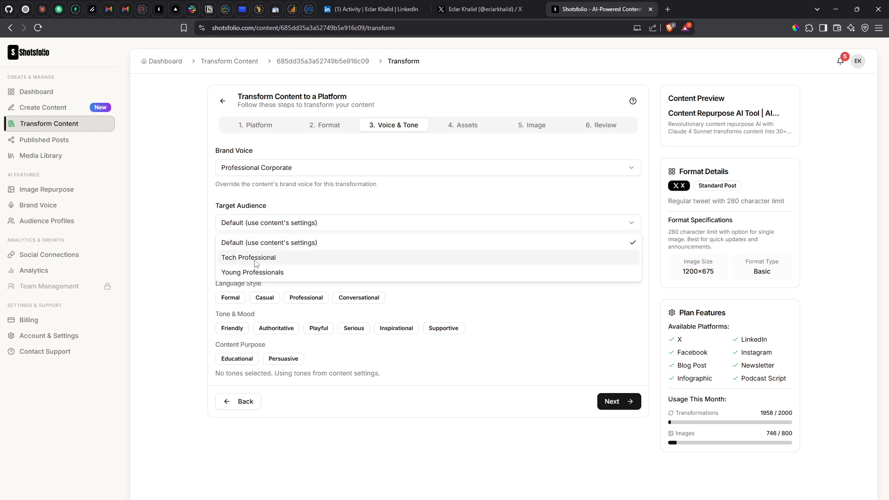
left_click(256, 263)
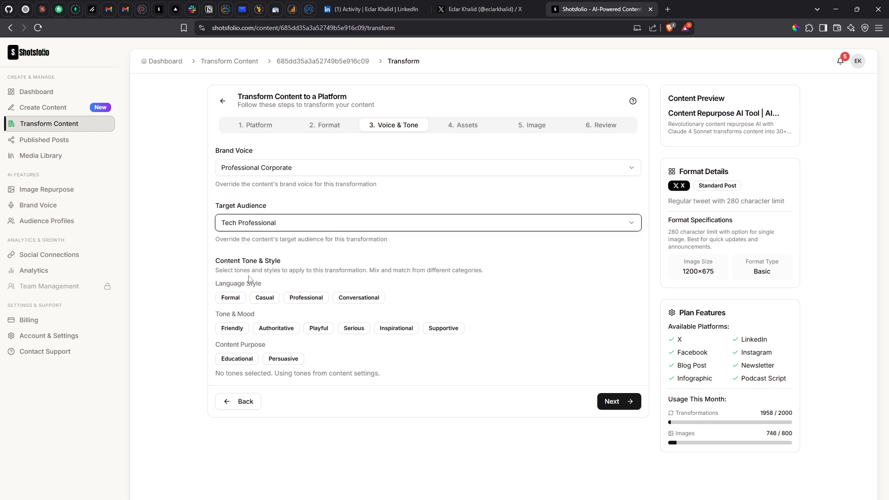
Step: Apply the Conversational, Inspirational and Educational tones and proceed to the assets stage
left_click(350, 298)
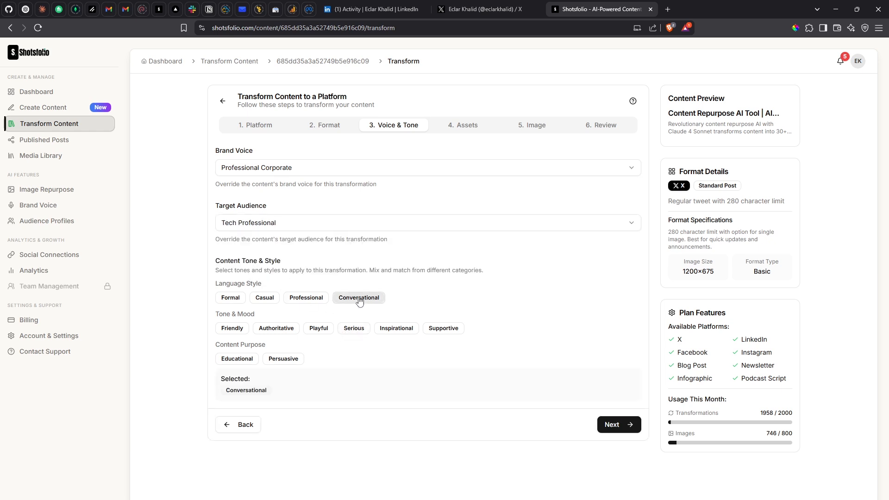
left_click(393, 329)
left_click(240, 362)
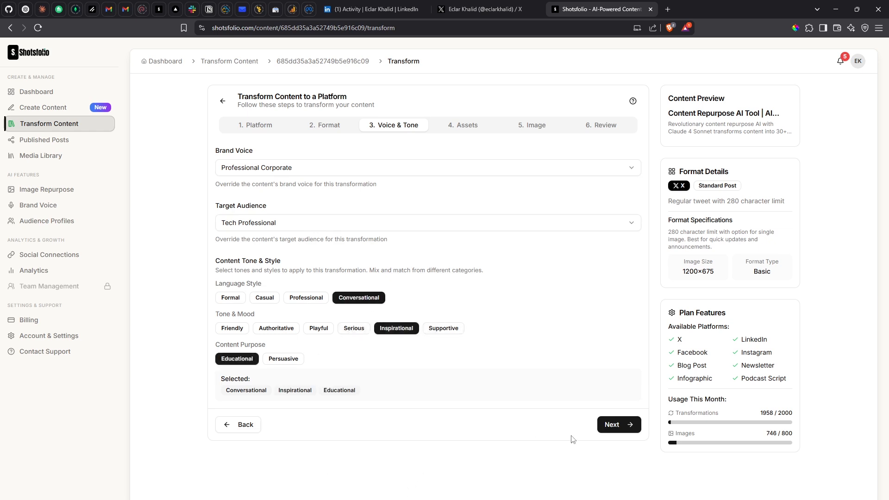
left_click(614, 424)
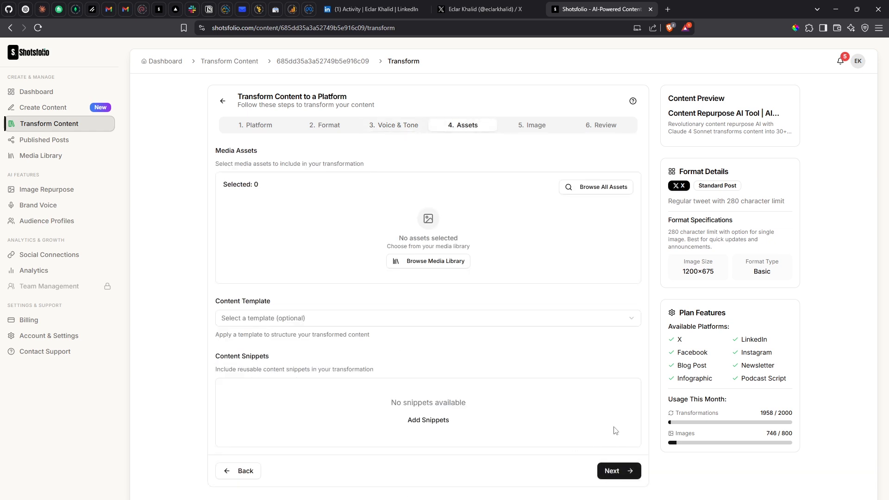
Step: Browse the media library without selecting any asset, and proceed to the image settings
left_click(588, 190)
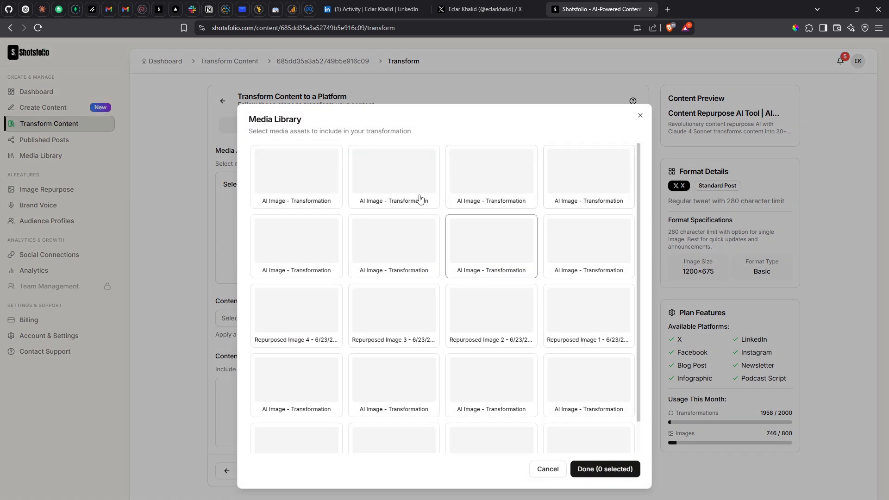
left_click(639, 116)
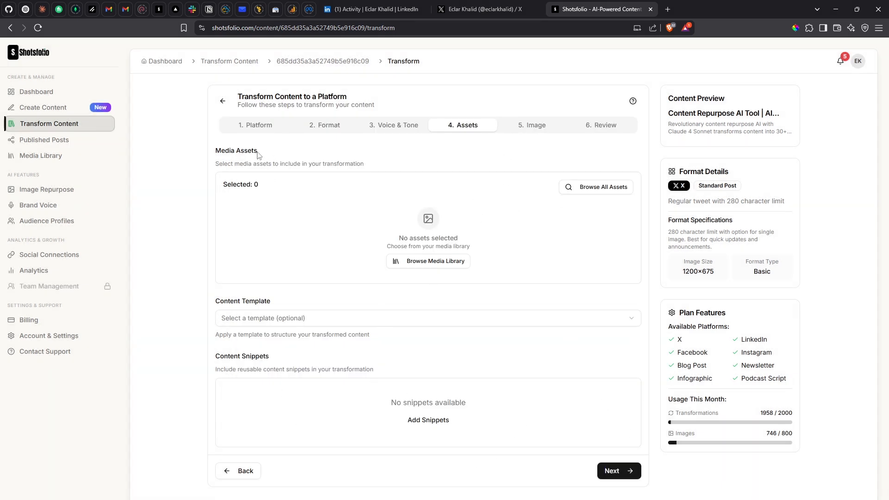
left_click_drag(258, 155, 254, 154)
left_click(619, 471)
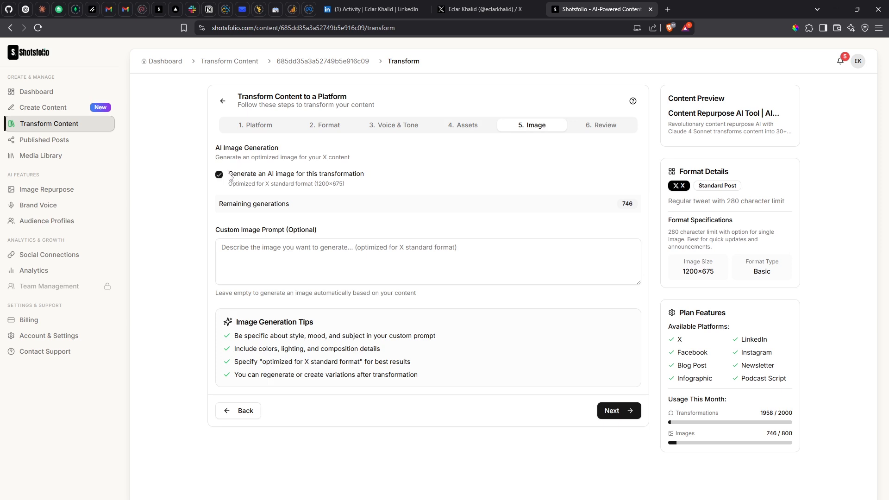
Step: Keep AI image generation enabled with the custom image prompt left empty, and proceed to the review stage
left_click_drag(230, 176, 311, 176)
left_click(375, 178)
left_click(313, 269)
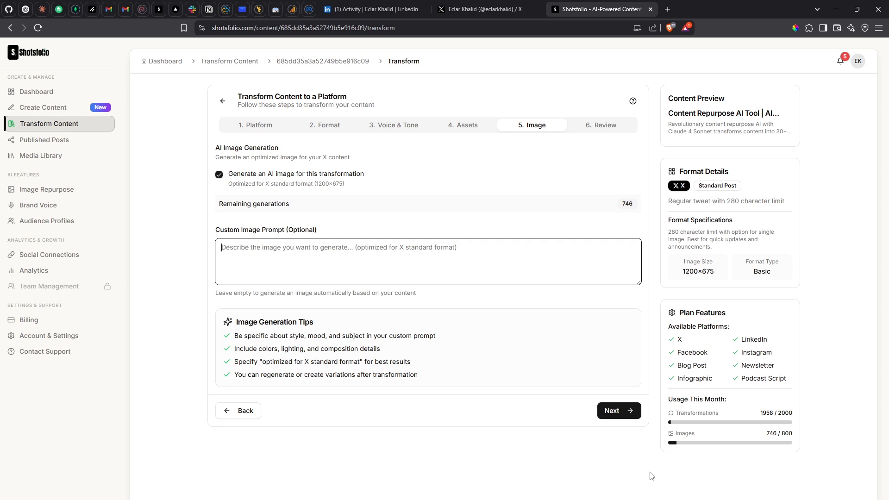
left_click(625, 411)
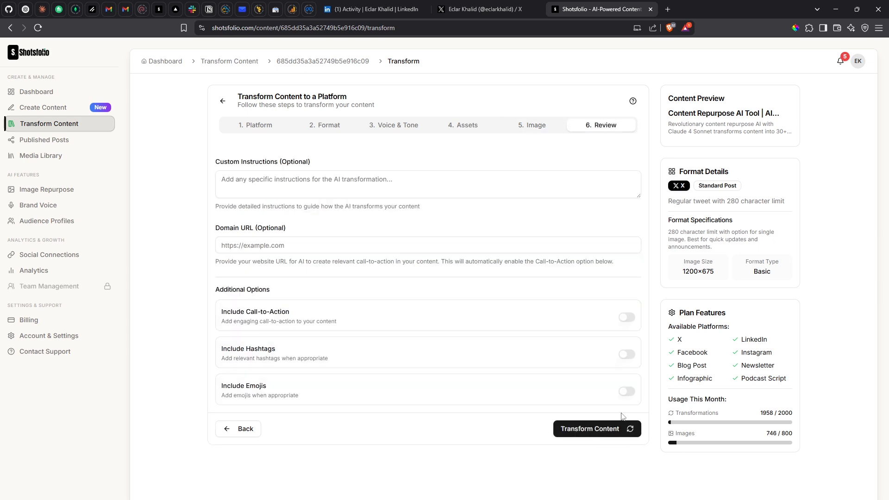
left_click(231, 181)
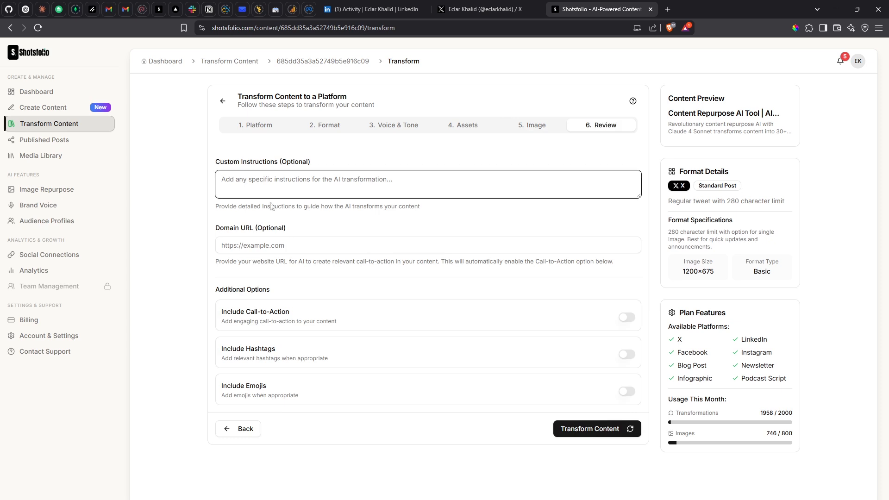
left_click(307, 247)
left_click(345, 226)
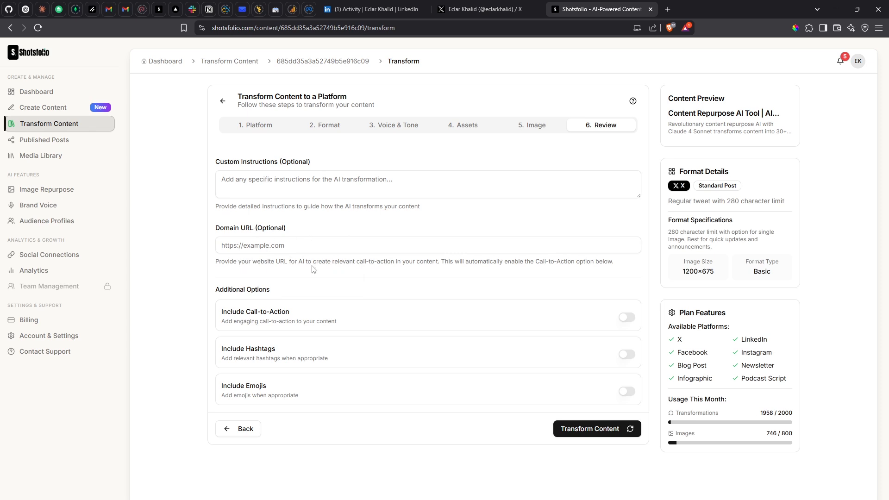
left_click_drag(317, 262, 360, 262)
left_click(373, 246)
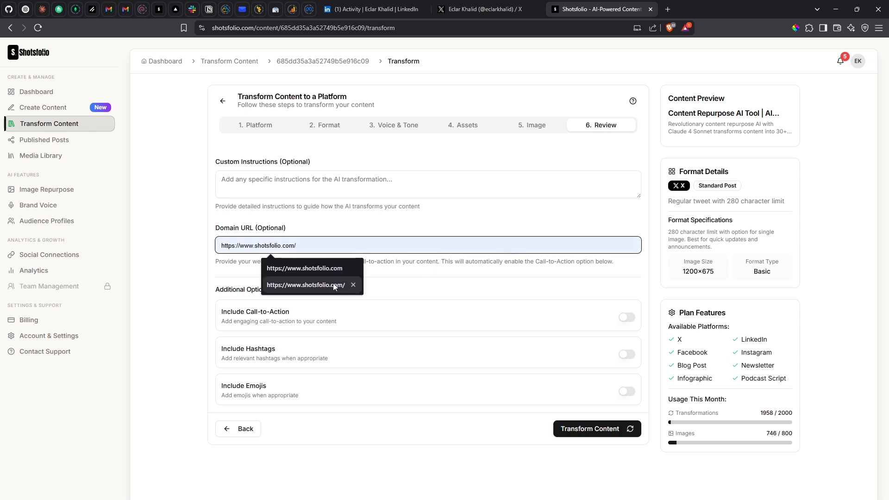
left_click(327, 267)
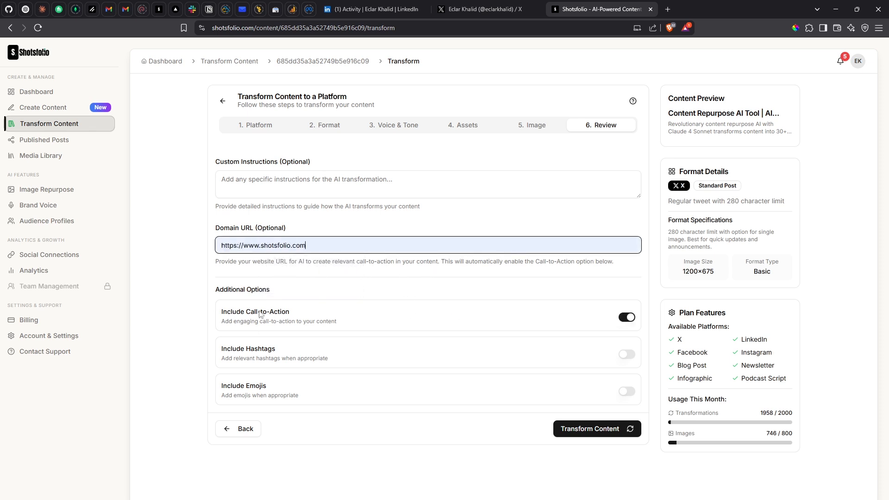
Step: Include hashtags and emojis alongside the call-to-action, and transform the content into the X standard post
left_click_drag(281, 291, 230, 290)
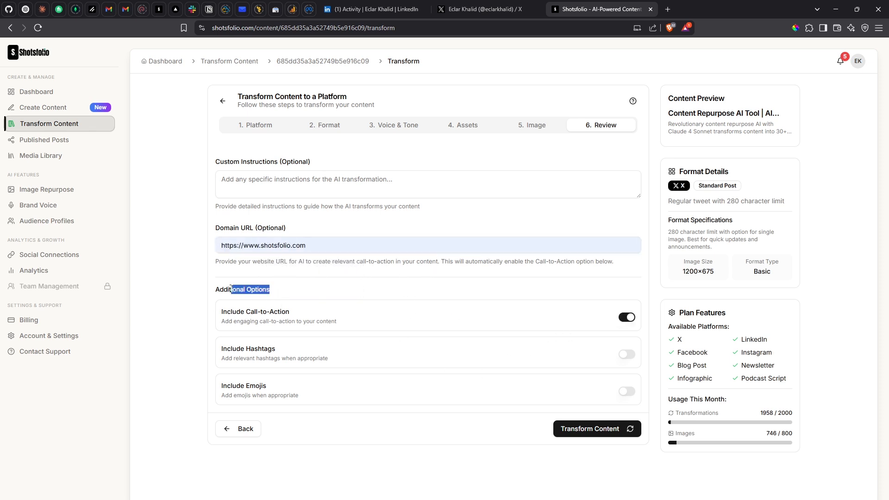
left_click(302, 254)
left_click(319, 245)
left_click(352, 203)
left_click(627, 355)
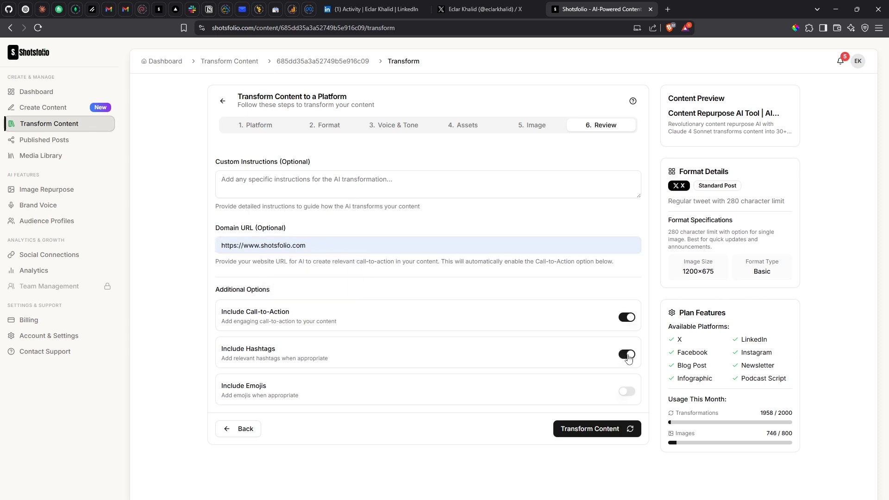
left_click(631, 398)
left_click(614, 433)
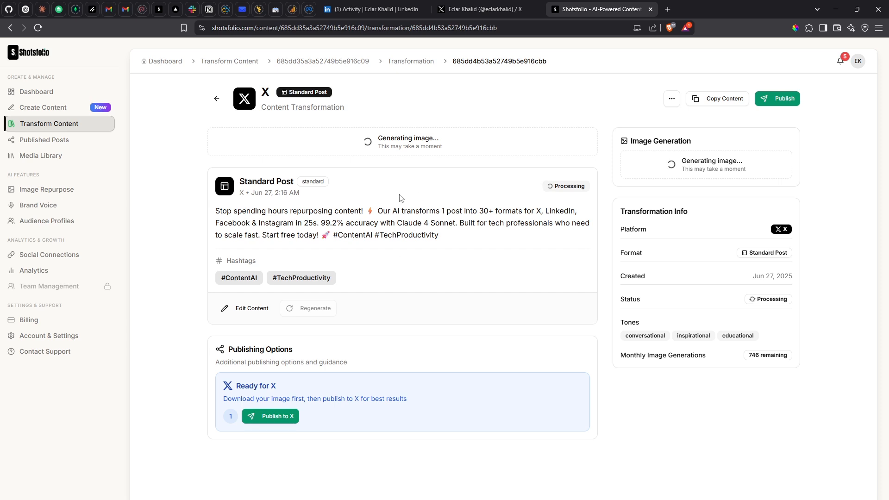
Step: Read through the generated X post text and its hashtags
left_click_drag(212, 218, 432, 235)
left_click(475, 249)
left_click_drag(333, 235, 403, 236)
left_click(472, 245)
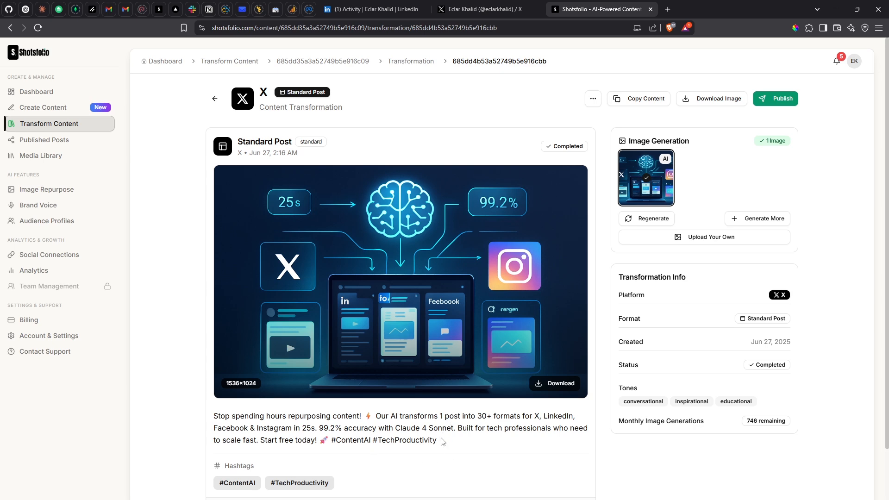
Step: Look over the Shotsfolio home page and its Content Transformation feature page, and return to the generated X post
left_click(159, 9)
scroll(356, 309, "down", 8)
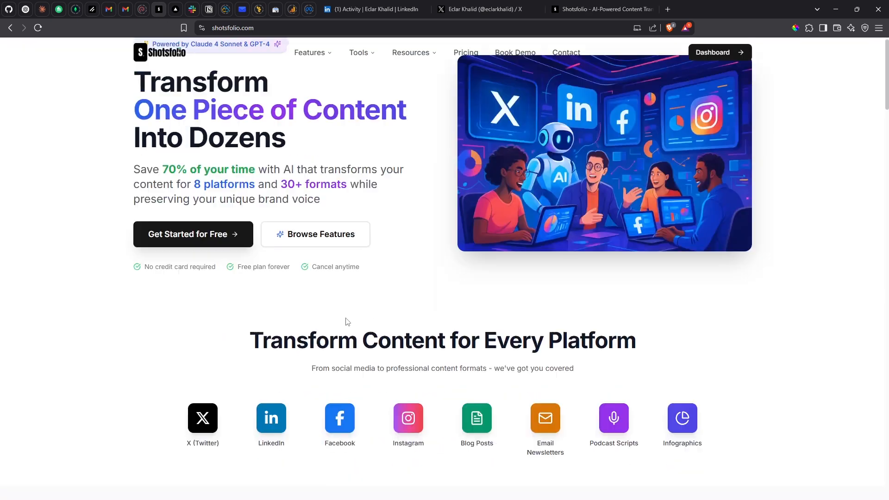
scroll(357, 309, "down", 8)
scroll(356, 309, "up", 5)
mouse_move(310, 53)
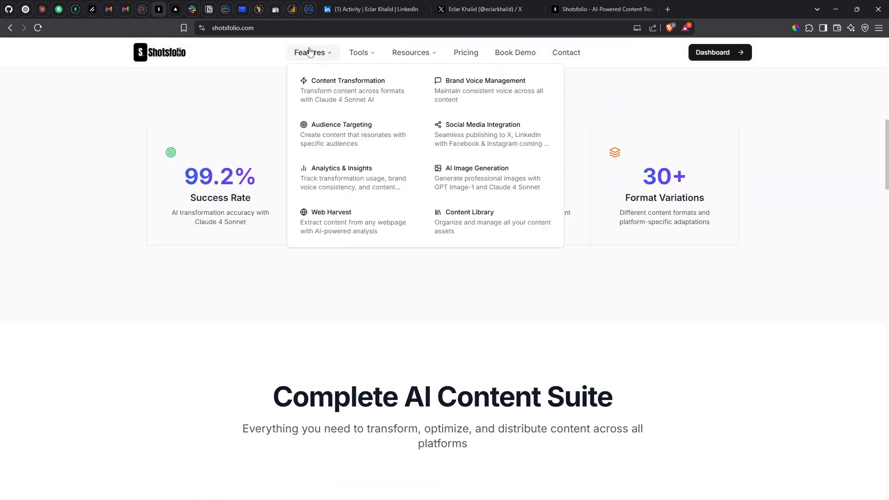
left_click(347, 96)
scroll(420, 292, "down", 6)
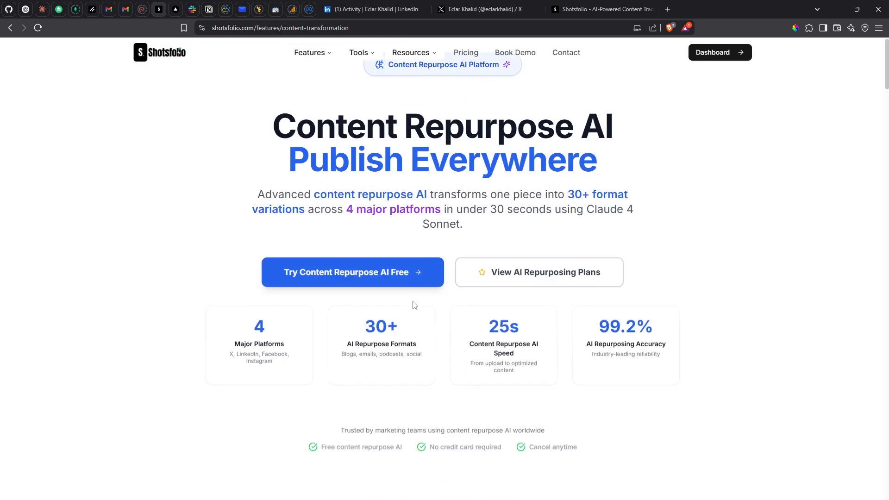
scroll(421, 291, "down", 10)
left_click(578, 9)
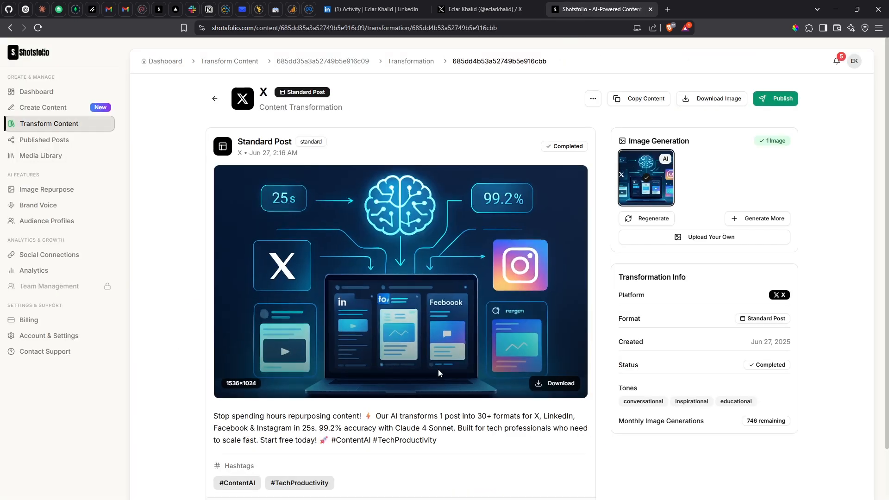
Step: Set up an additional image generation for the post with the number of images at 1, and request prompt suggestions
scroll(441, 360, "down", 2)
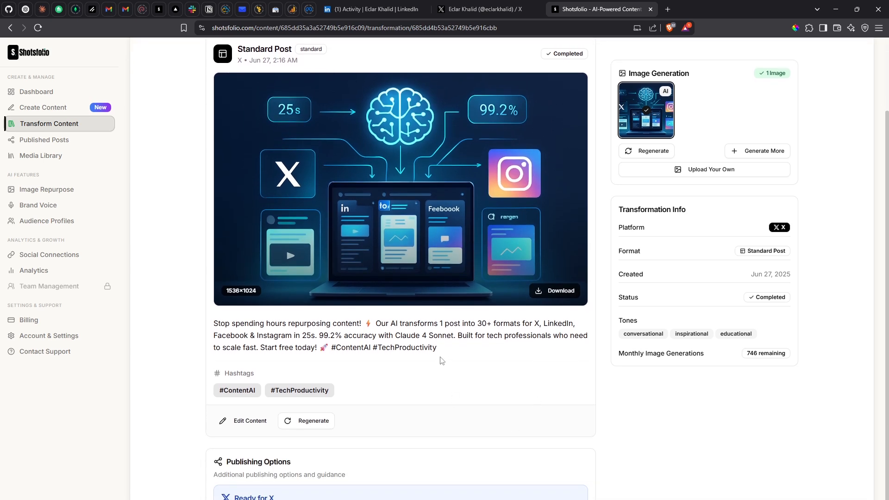
scroll(441, 360, "up", 2)
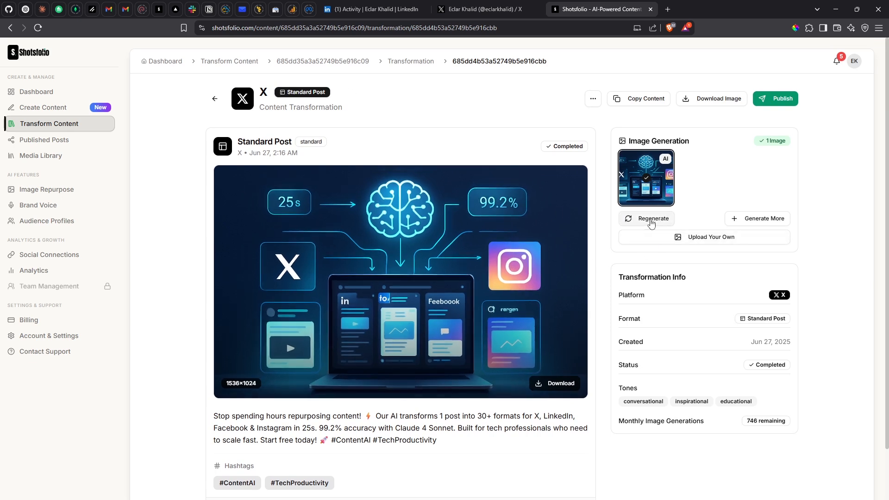
left_click(737, 218)
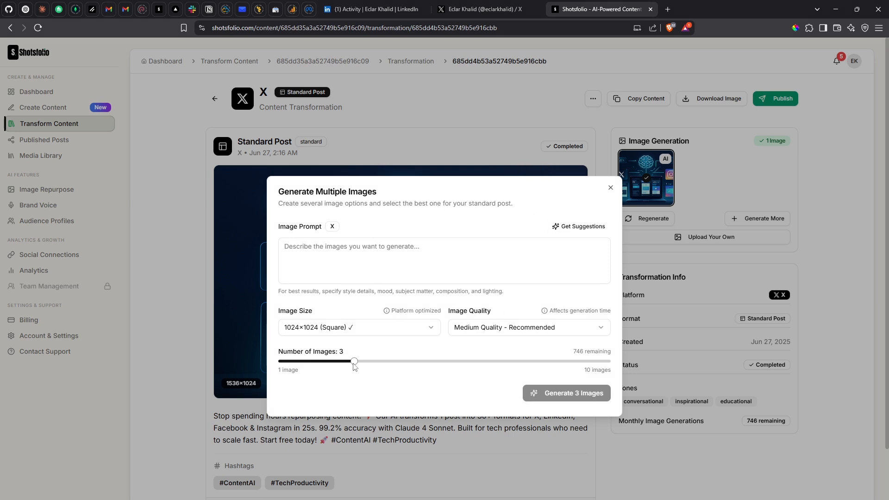
left_click_drag(353, 362, 268, 363)
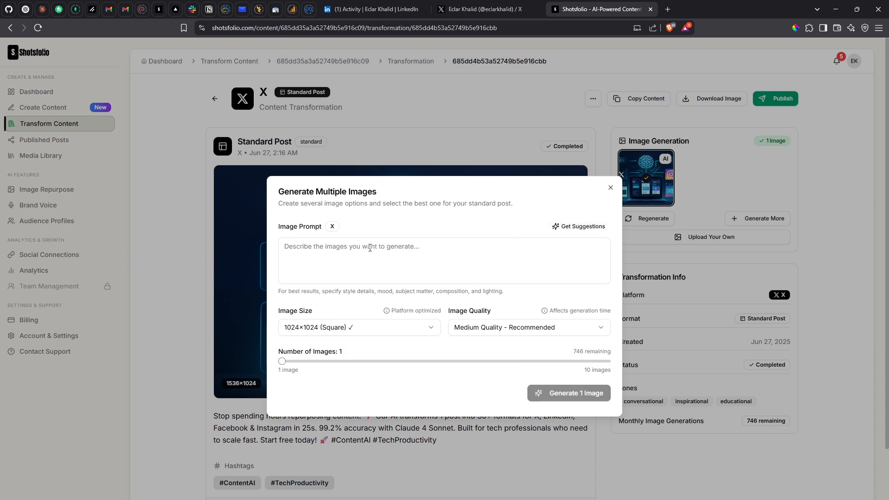
left_click(566, 228)
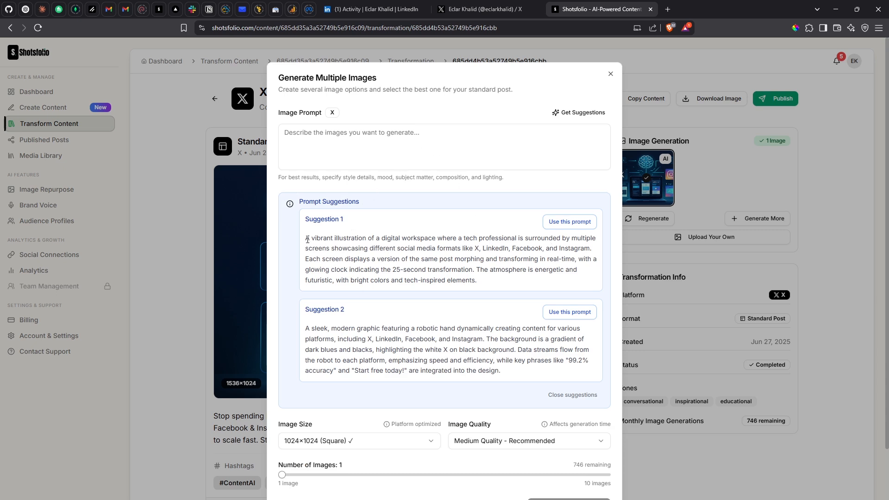
Step: Read the first suggested image prompt describing a digital workspace
left_click_drag(305, 238, 491, 286)
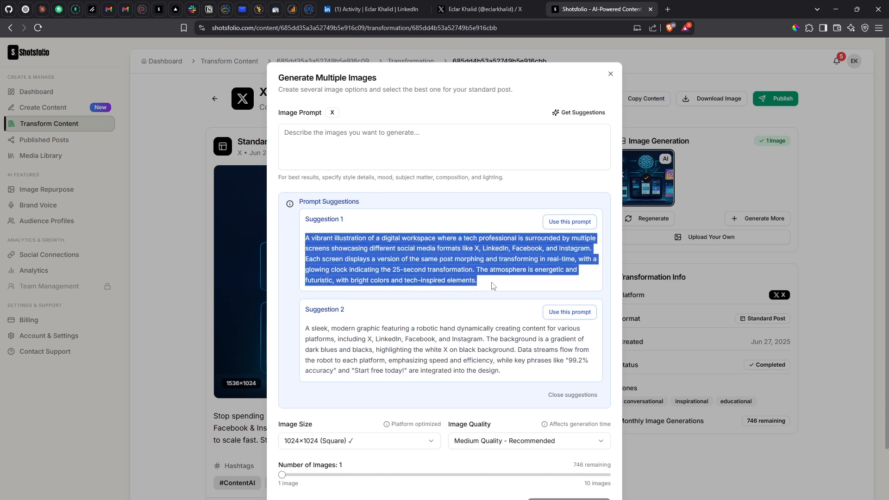
left_click(492, 286)
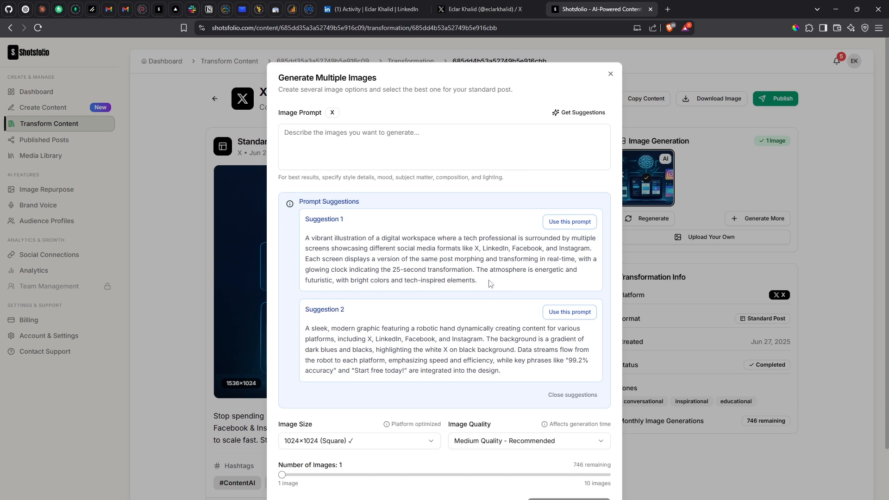
left_click_drag(490, 283, 312, 238)
left_click(369, 246)
left_click_drag(480, 282, 307, 243)
left_click(302, 245)
Step: Review the image size, image quality and maximum image count options, and close the image generator without generating anything
left_click(336, 444)
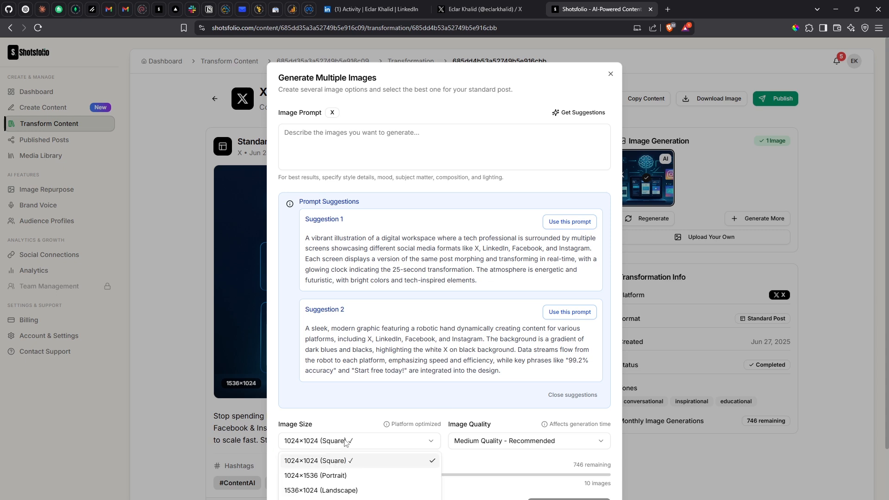
left_click(346, 442)
left_click(482, 443)
left_click(483, 443)
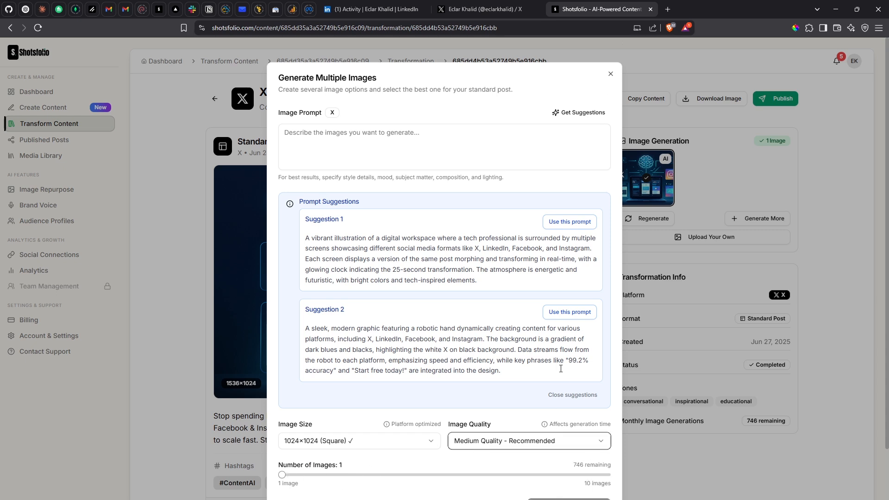
left_click_drag(584, 483, 598, 482)
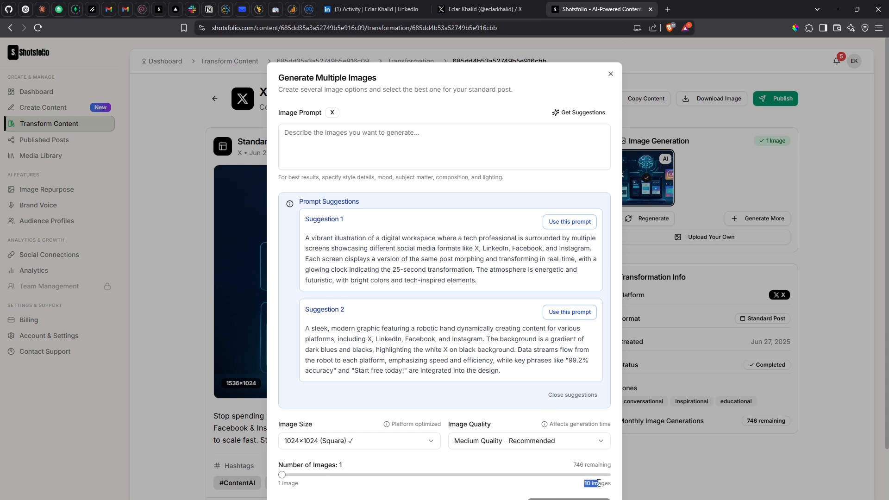
left_click(593, 466)
left_click(610, 73)
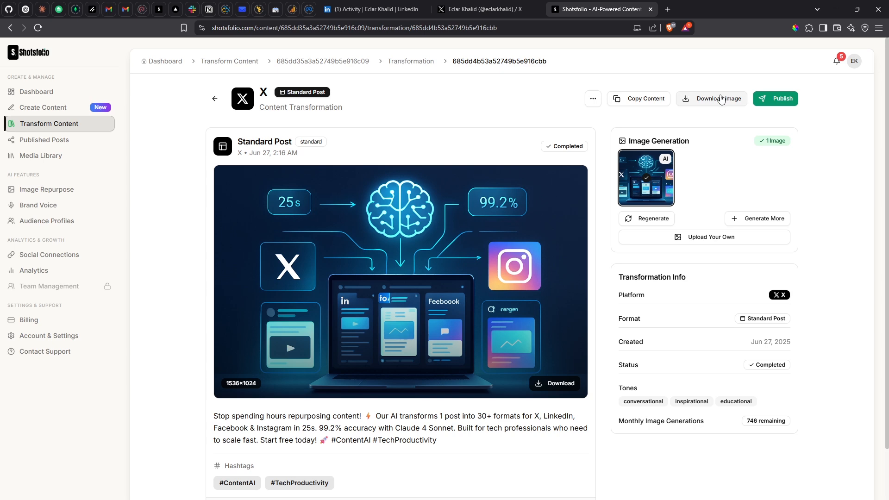
Step: Save the post's generated image as a PNG file in Downloads, and look at the X publishing options
left_click(720, 97)
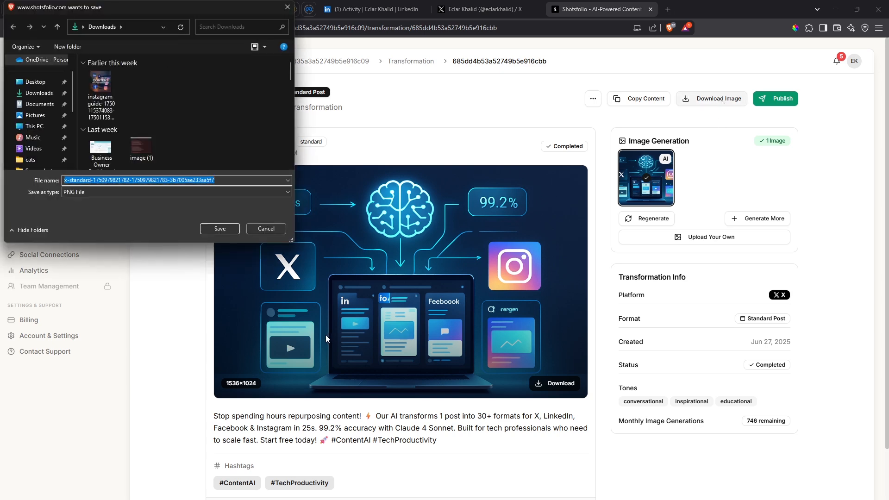
left_click(226, 229)
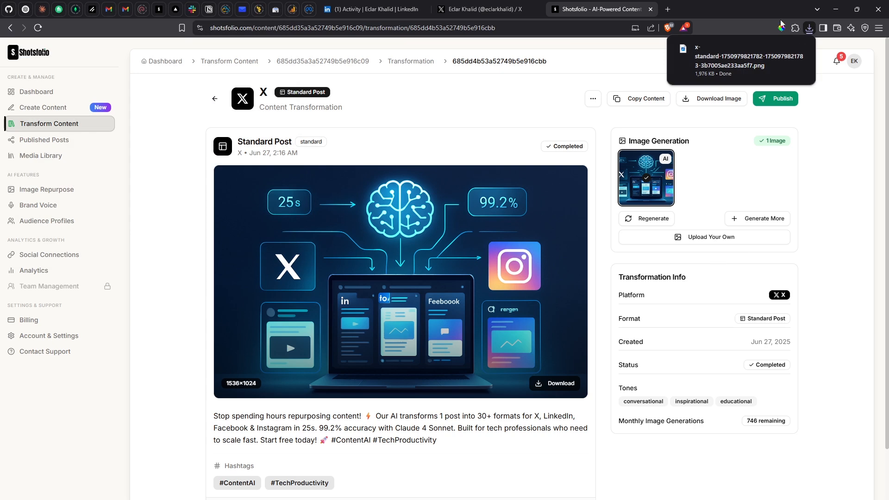
left_click(770, 101)
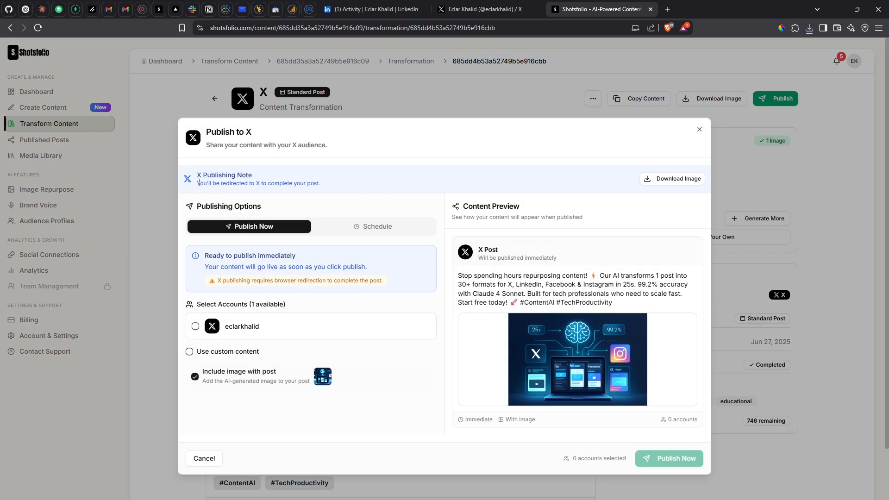
left_click(699, 130)
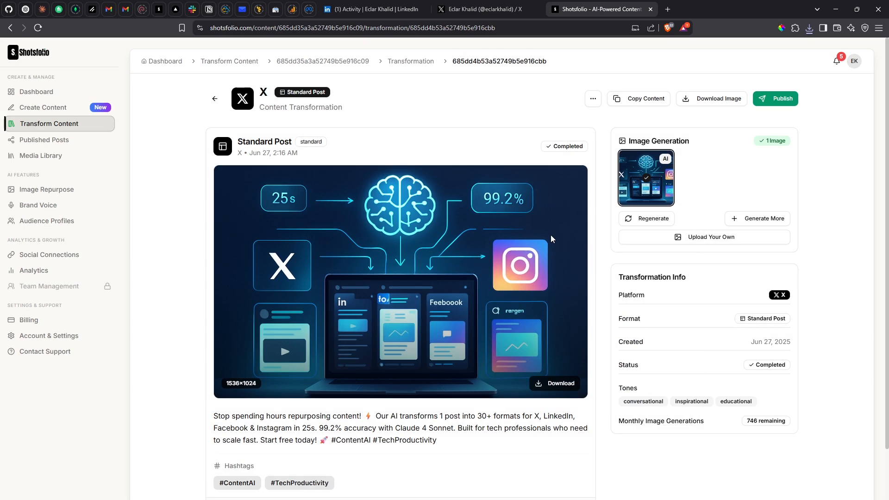
Step: Publish the post immediately to the connected X account with the image included, and continue to X
left_click(774, 99)
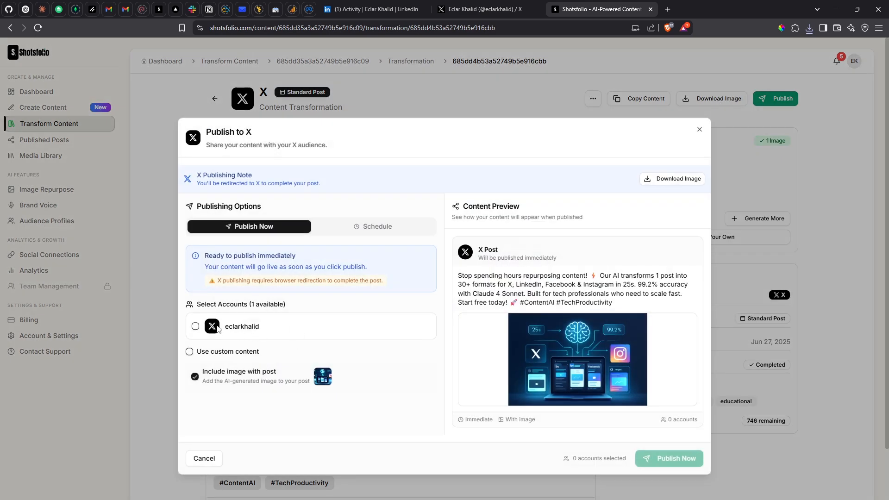
left_click(196, 327)
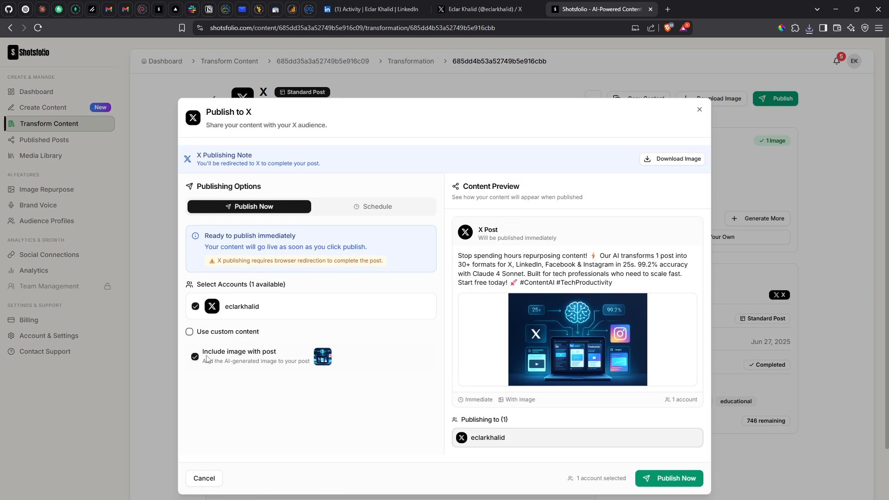
left_click(676, 480)
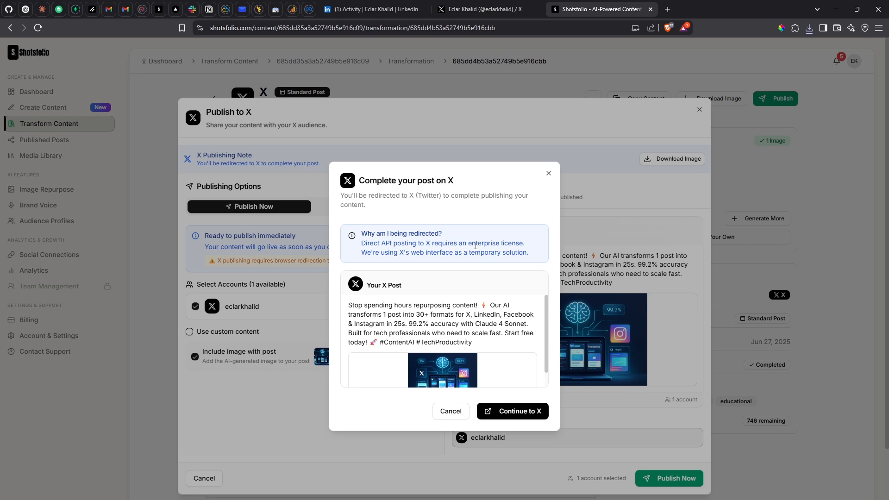
scroll(497, 307, "down", 1)
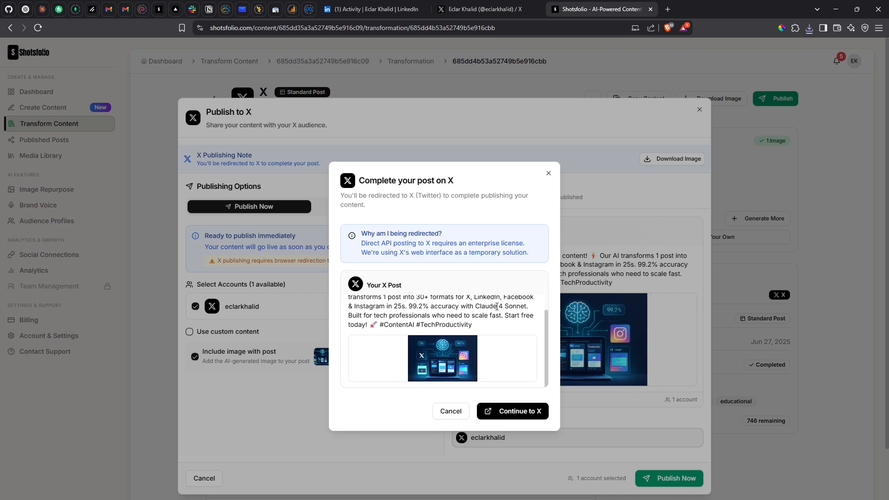
scroll(503, 327, "up", 1)
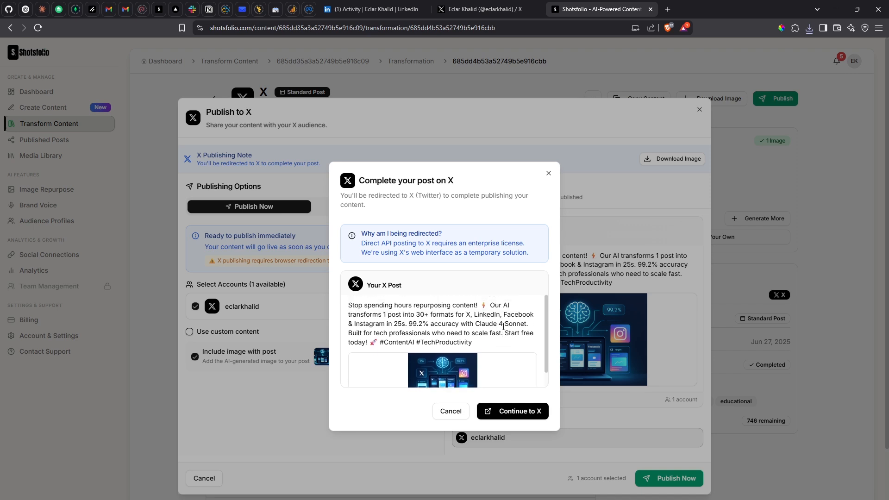
left_click(519, 419)
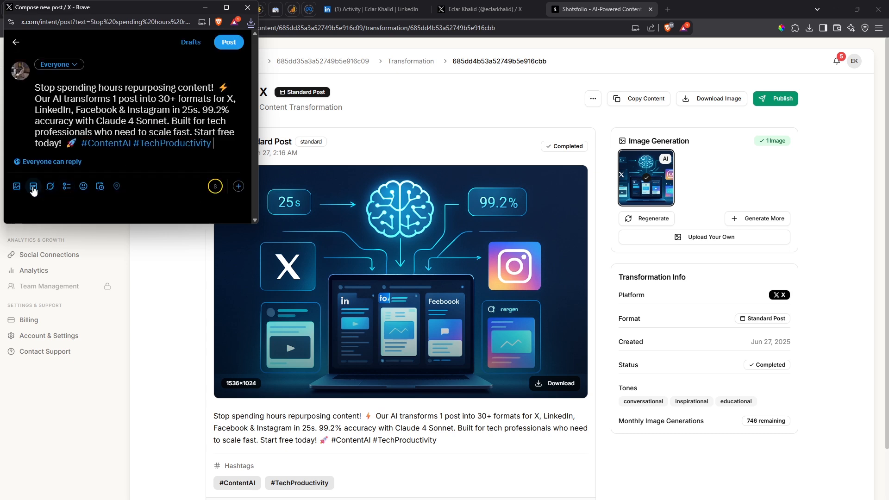
Step: Attach the downloaded image to the X post draft and check its preview
left_click(17, 187)
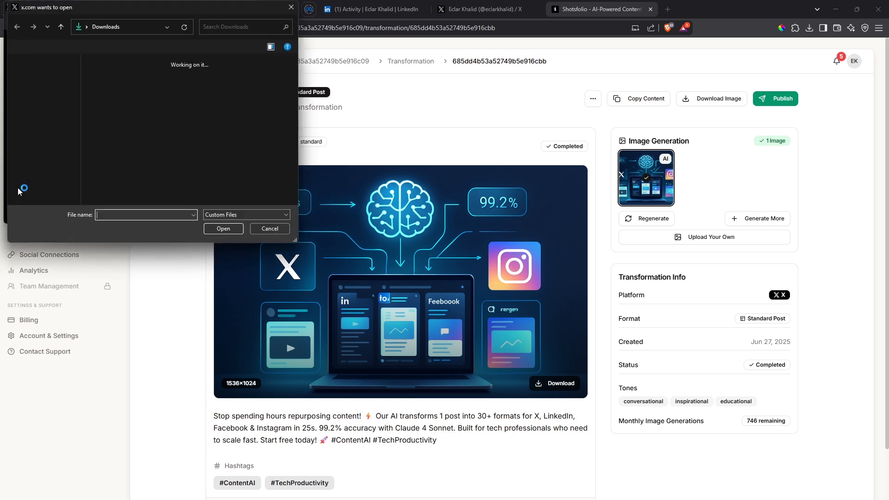
double_click(99, 79)
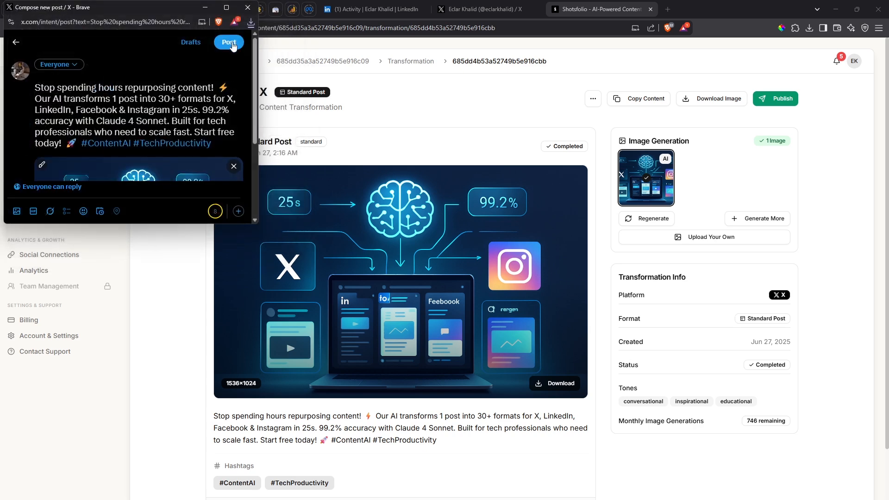
scroll(174, 112, "down", 3)
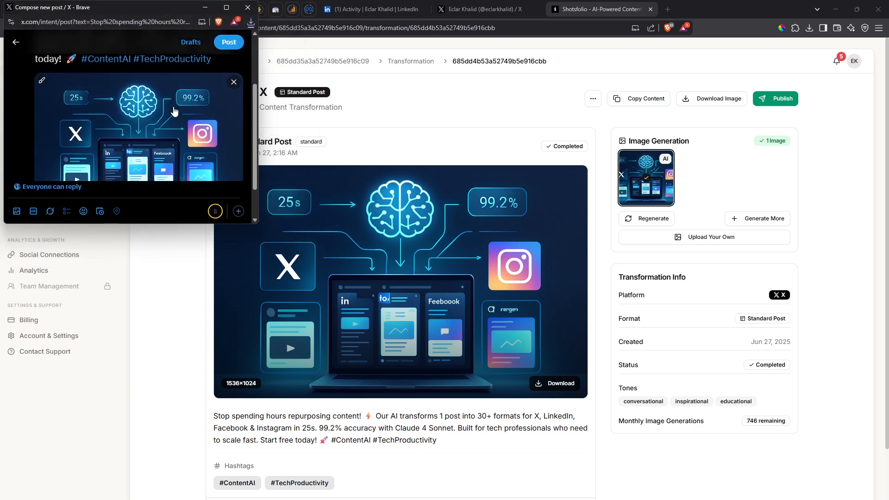
Step: Enlarge the X compose window and attach the downloaded image to the draft again
left_click_drag(256, 224, 337, 326)
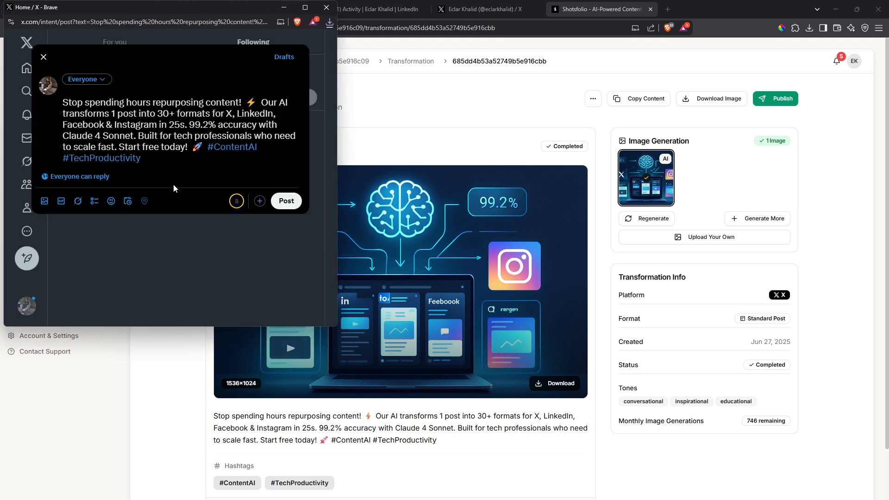
left_click(44, 200)
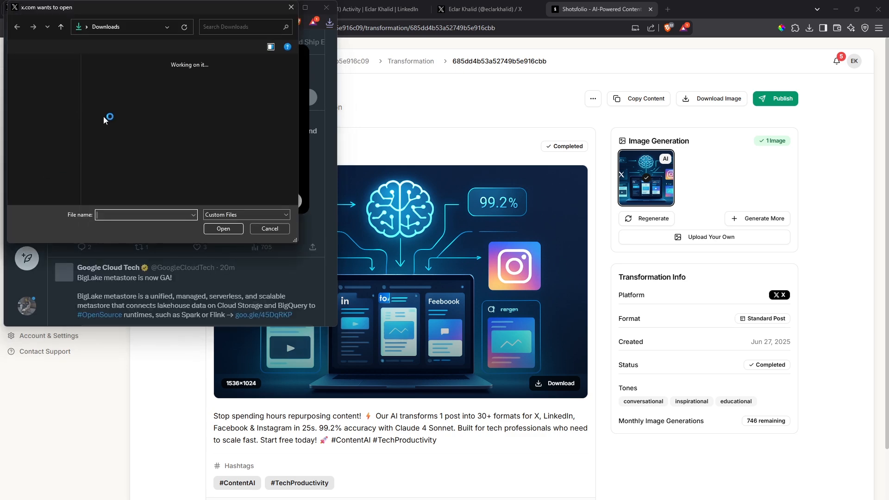
double_click(107, 91)
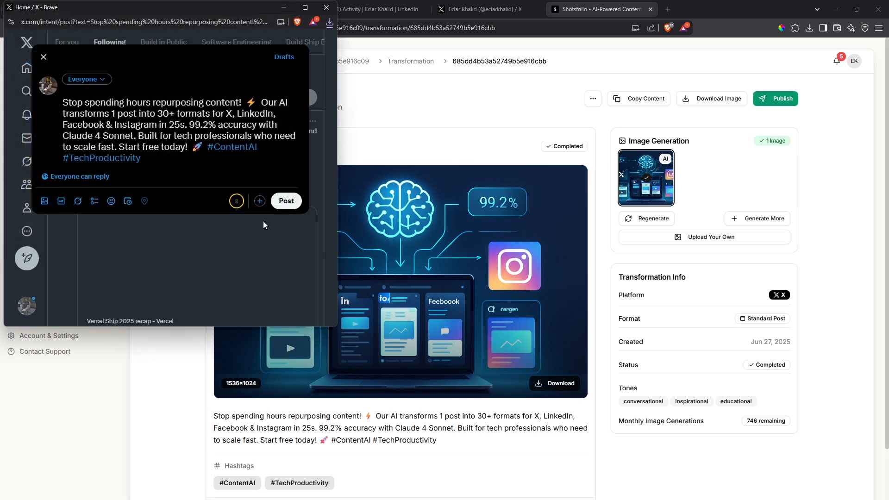
Step: Post the draft with its attached image to X and close the compose window
left_click(280, 293)
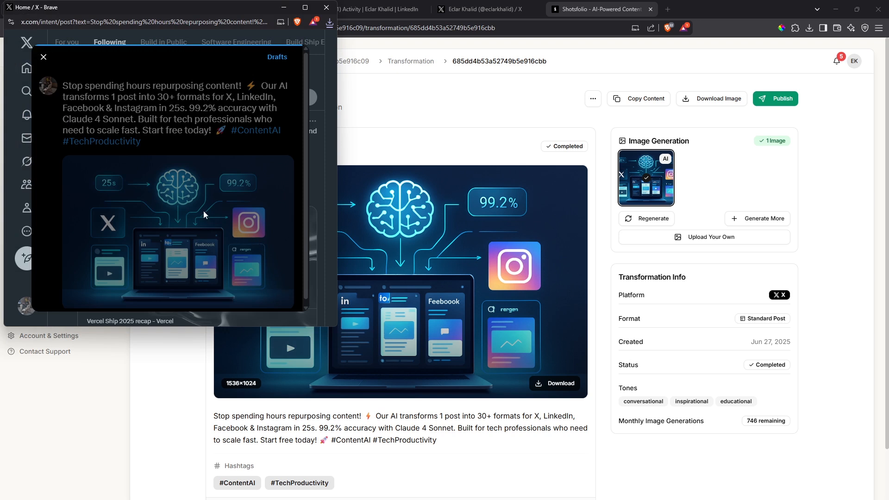
left_click(327, 8)
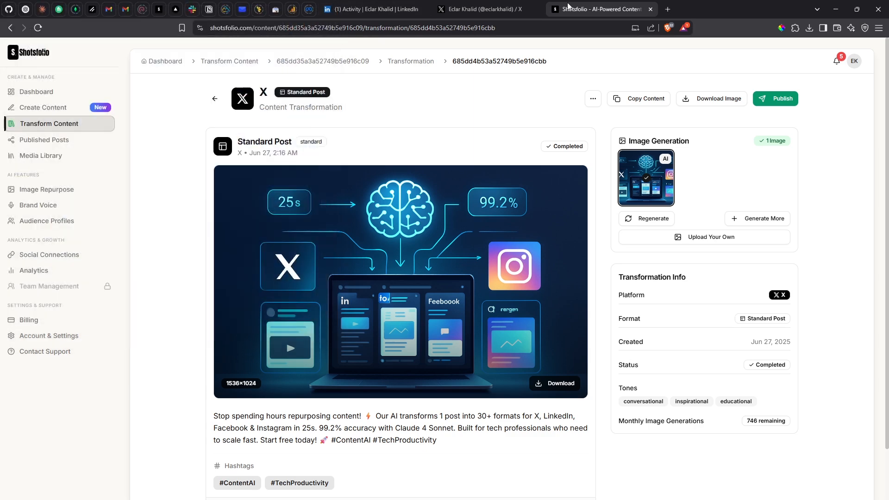
Step: Reload the X profile page and look at the newly published post with its image
left_click(483, 9)
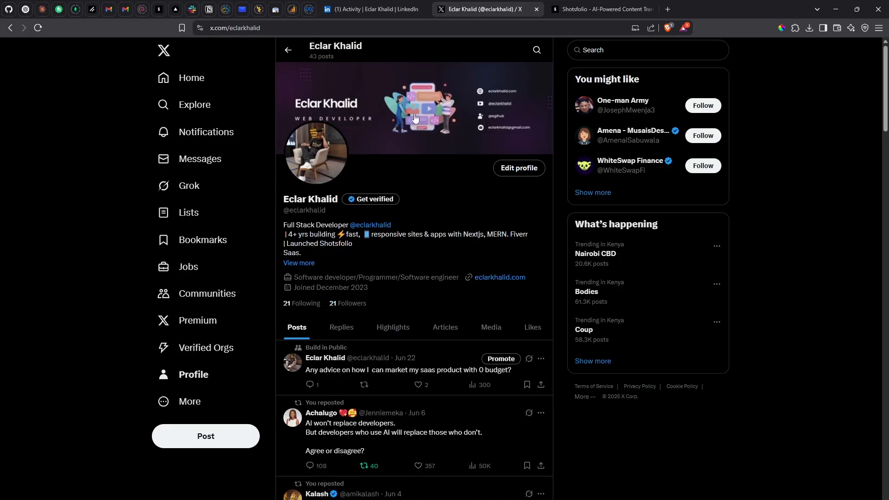
left_click(38, 28)
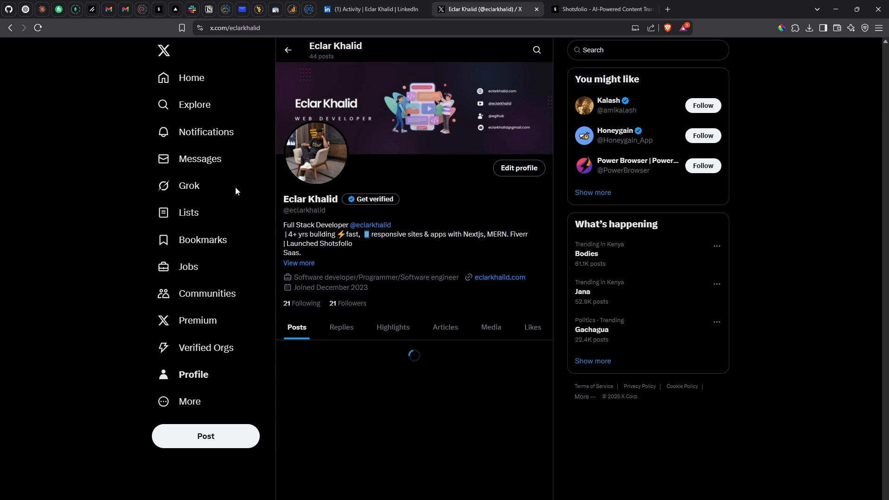
scroll(411, 306, "down", 5)
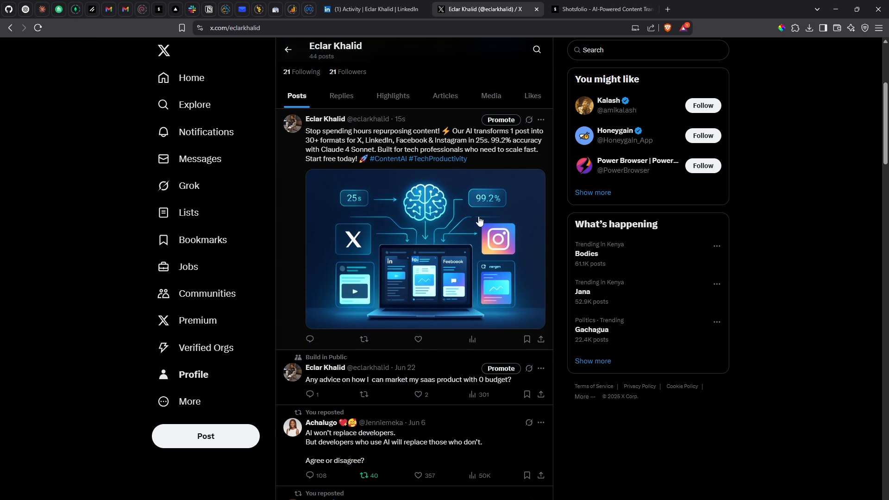
scroll(479, 220, "up", 4)
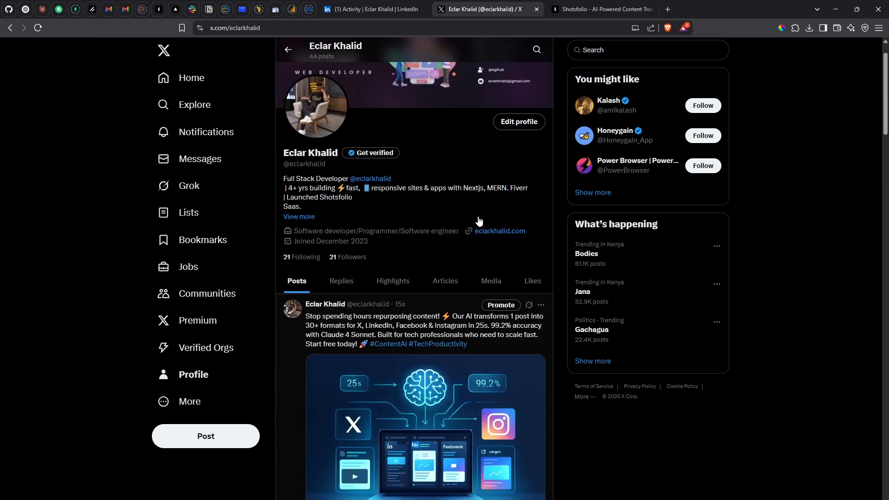
Step: Switch back to Shotsfolio, view the transformations of the Content Repurpose AI Tool item, and briefly select and deselect its entry
left_click(604, 14)
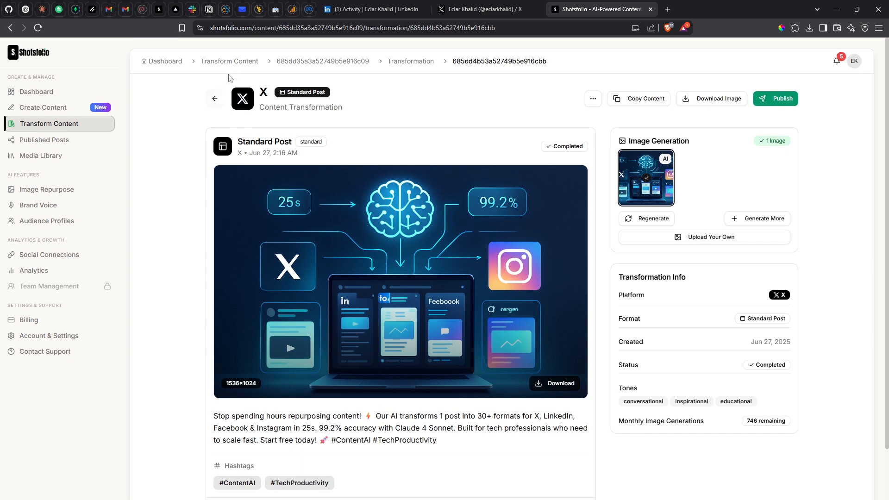
left_click(240, 62)
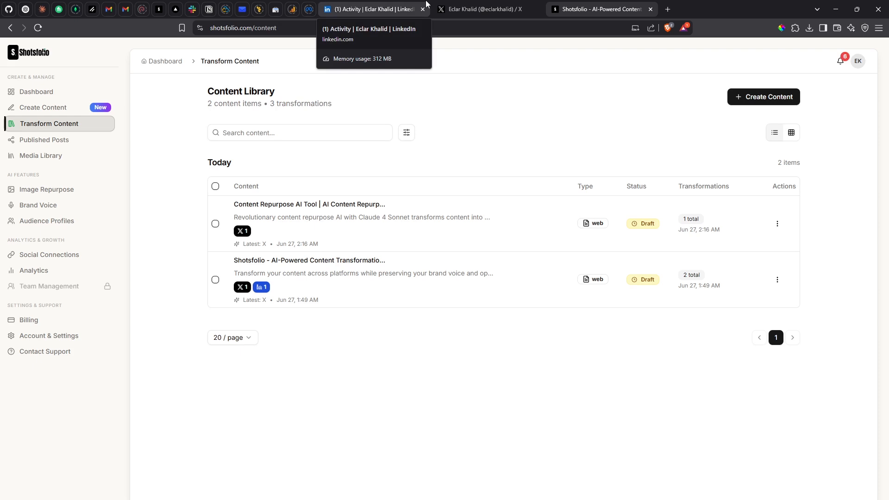
left_click(308, 208)
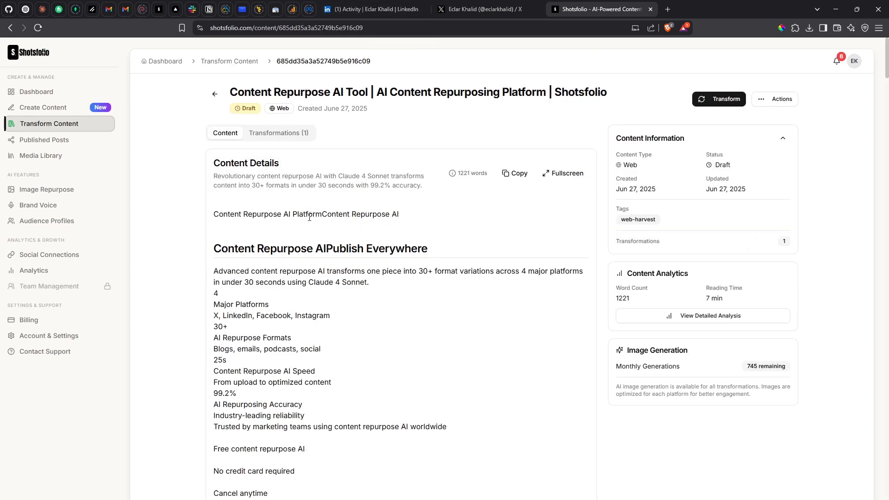
left_click(286, 134)
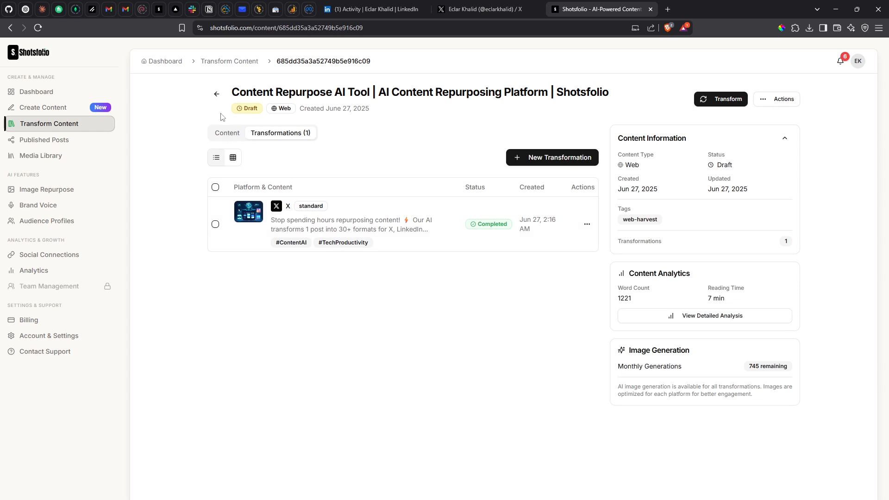
left_click(215, 187)
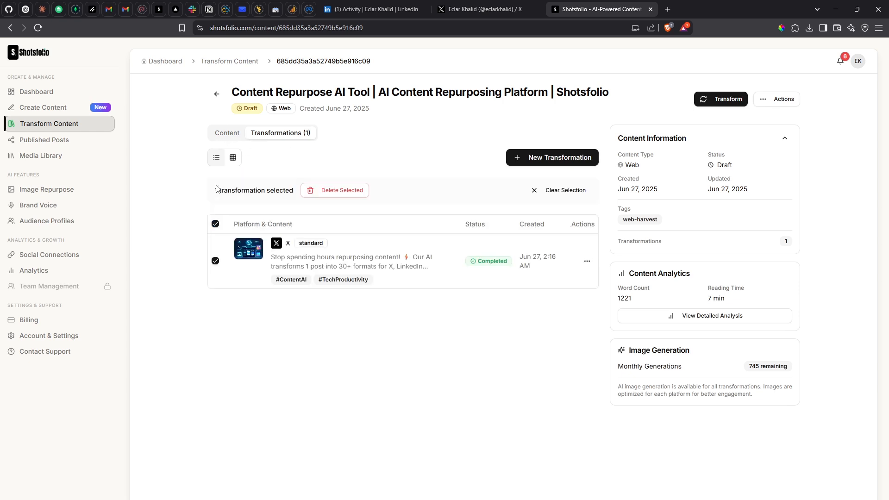
left_click(217, 226)
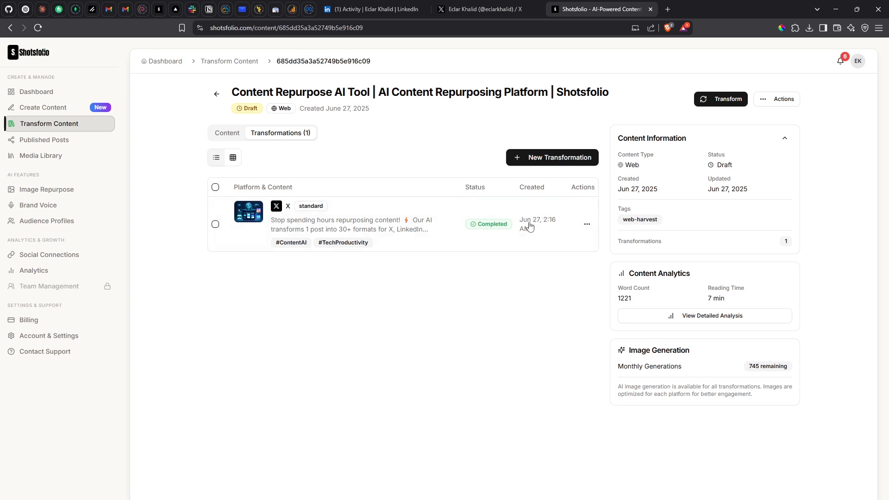
Step: Start a new transformation of the content item for LinkedIn in the Standard Post format
left_click(722, 101)
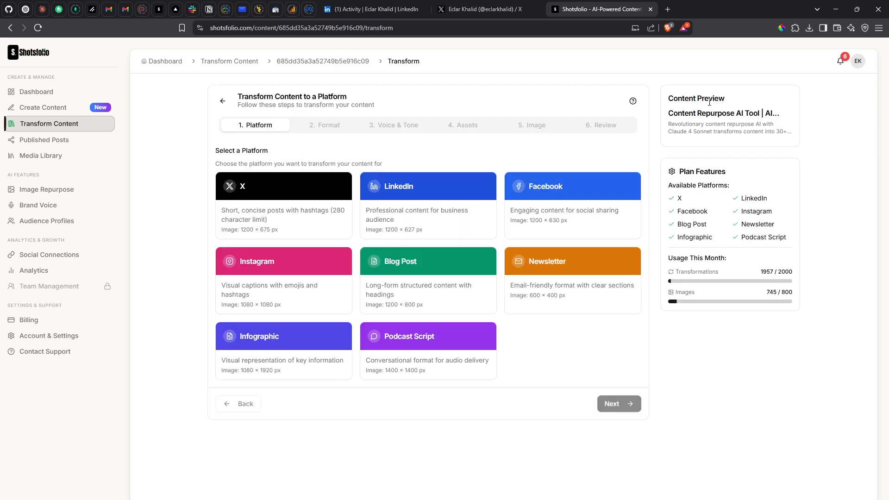
left_click(440, 222)
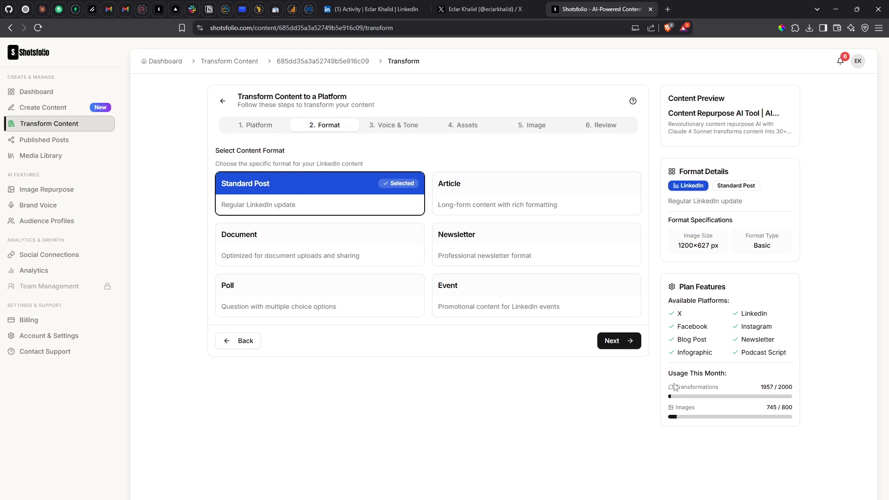
left_click(628, 350)
Step: Set the brand voice to Professional Corporate and the target audience to Young Professionals
left_click(311, 168)
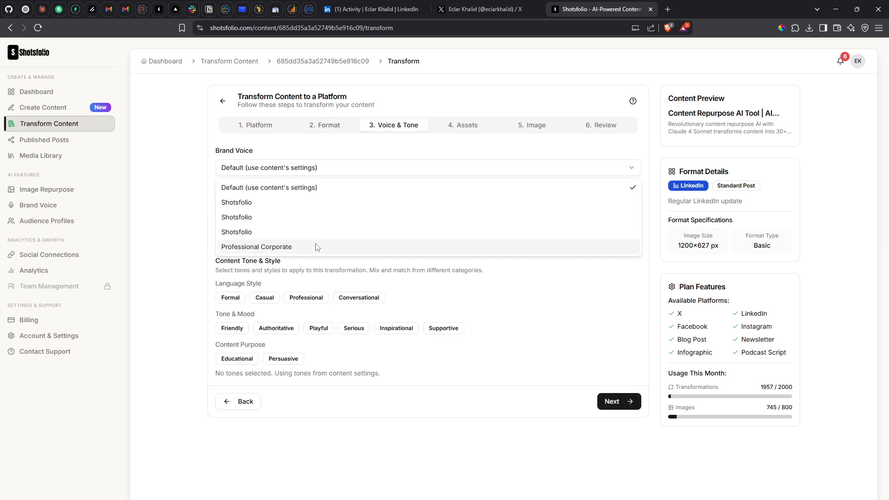
left_click(318, 246)
left_click(294, 227)
left_click(272, 272)
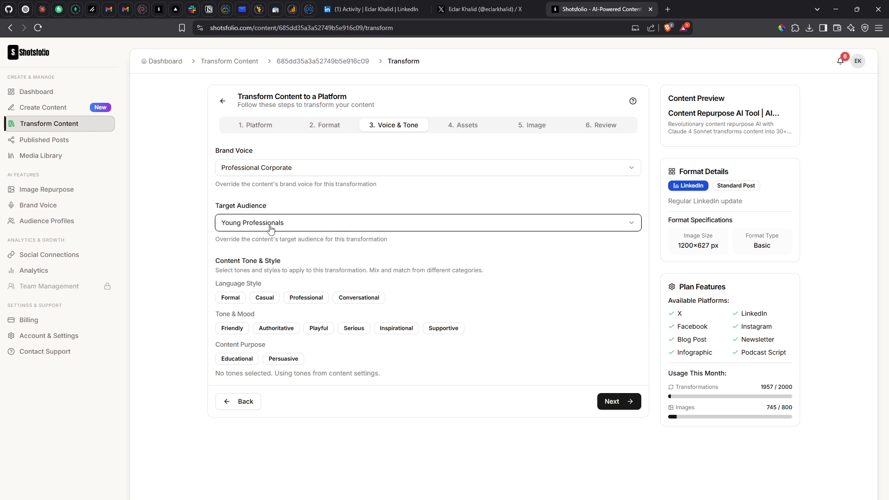
Step: Choose the Conversational, Inspirational and Educational tones, and continue to the review with no assets and AI image generation enabled
left_click(355, 298)
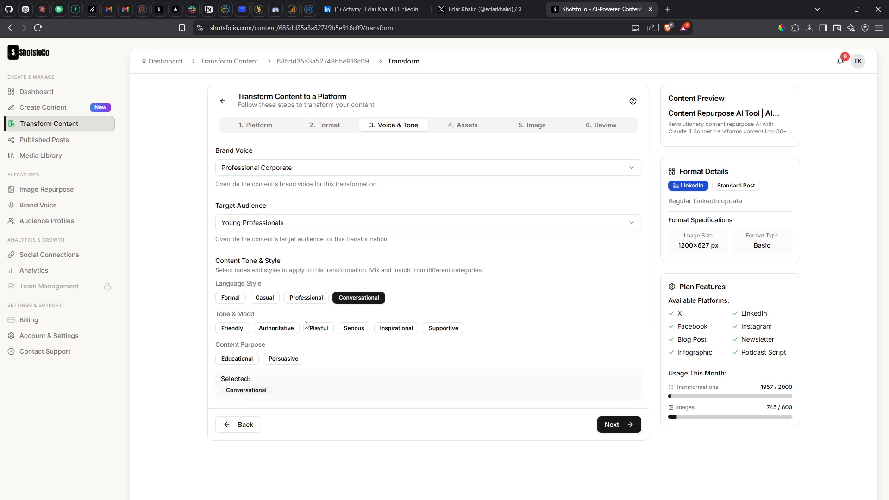
left_click(395, 328)
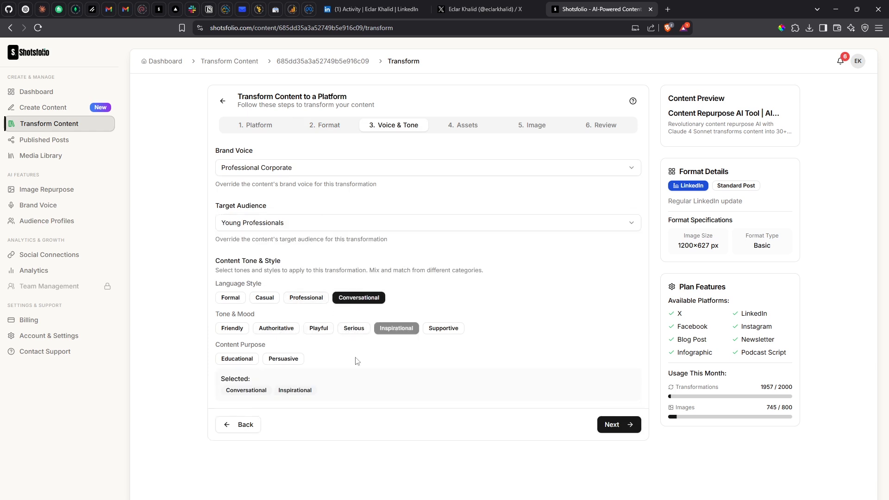
left_click(237, 359)
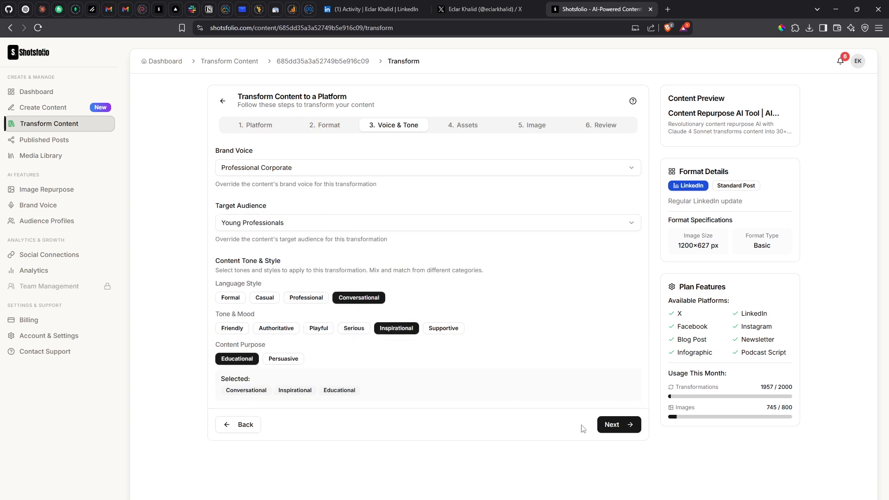
left_click(618, 430)
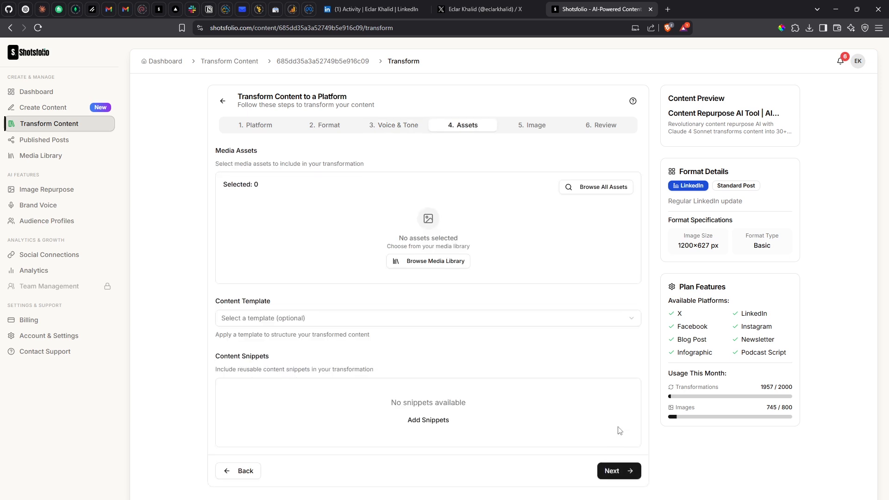
left_click(615, 472)
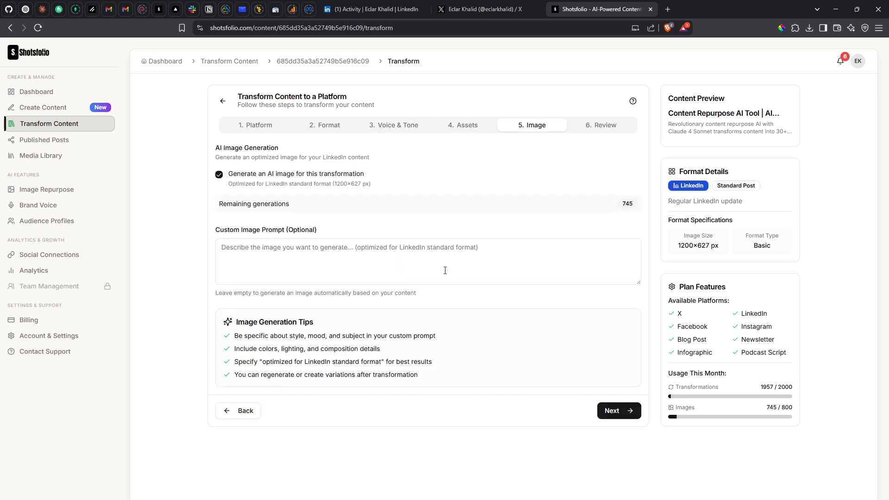
left_click(633, 413)
left_click(273, 245)
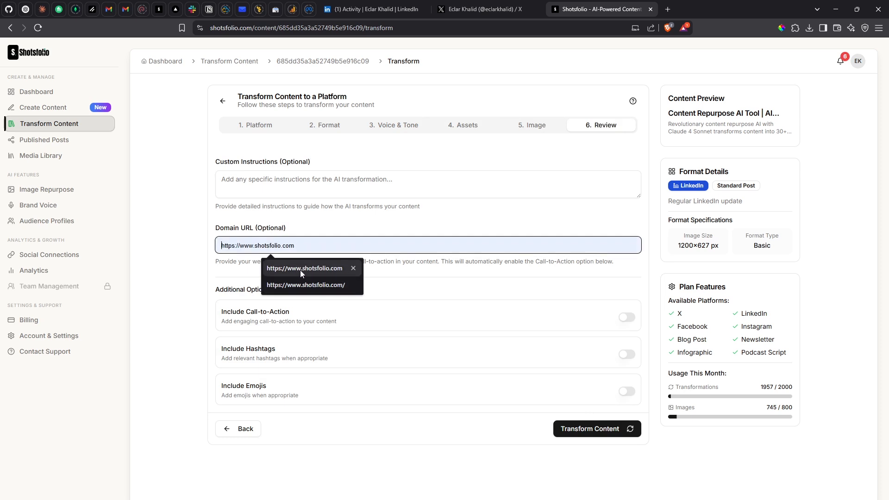
left_click(300, 271)
left_click(627, 354)
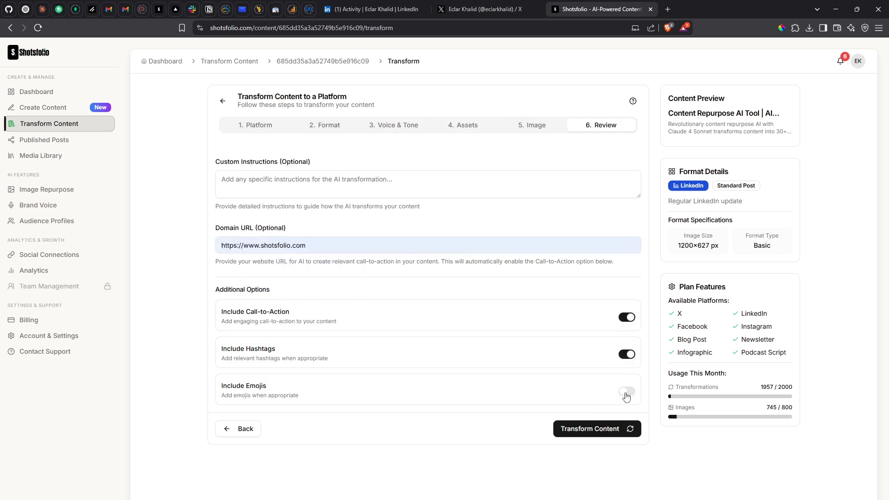
left_click(626, 392)
left_click(619, 428)
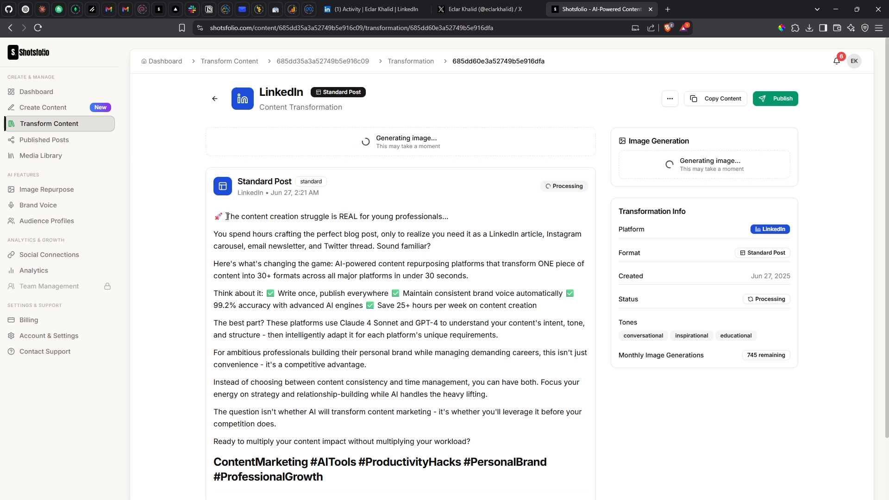
Step: Read through the opening paragraphs and benefit claims of the generated LinkedIn post text
left_click_drag(227, 217, 392, 297)
left_click(367, 349)
left_click_drag(214, 235, 268, 264)
left_click(268, 264)
Step: Compare the post's accuracy claim with the original content transformation web page, and return to the LinkedIn transformation
left_click(159, 10)
scroll(352, 407, "up", 15)
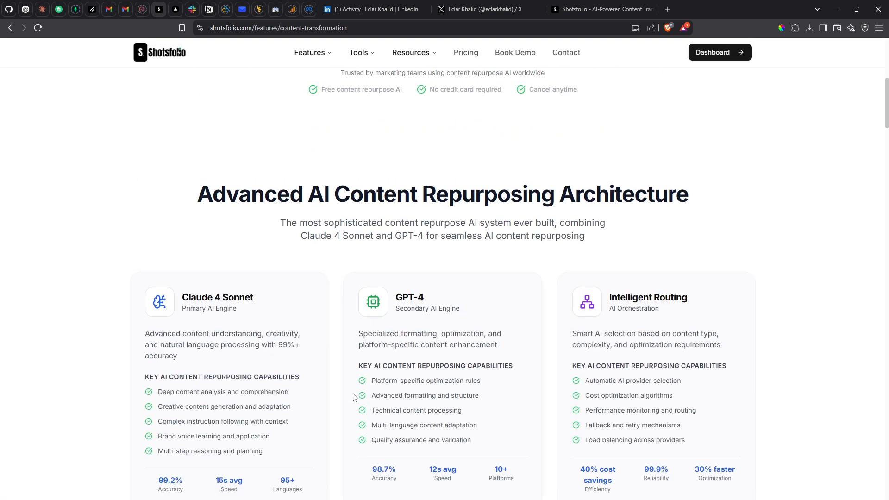
scroll(353, 393, "up", 8)
scroll(358, 382, "down", 1)
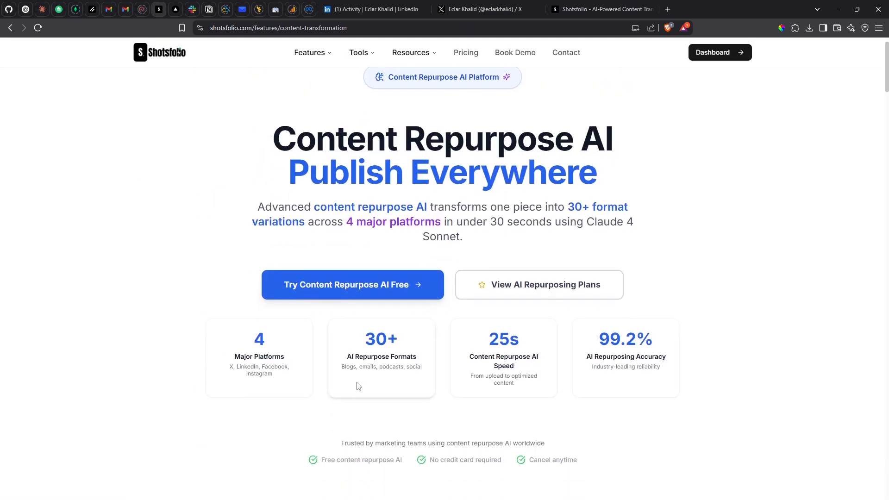
left_click_drag(672, 332, 586, 343)
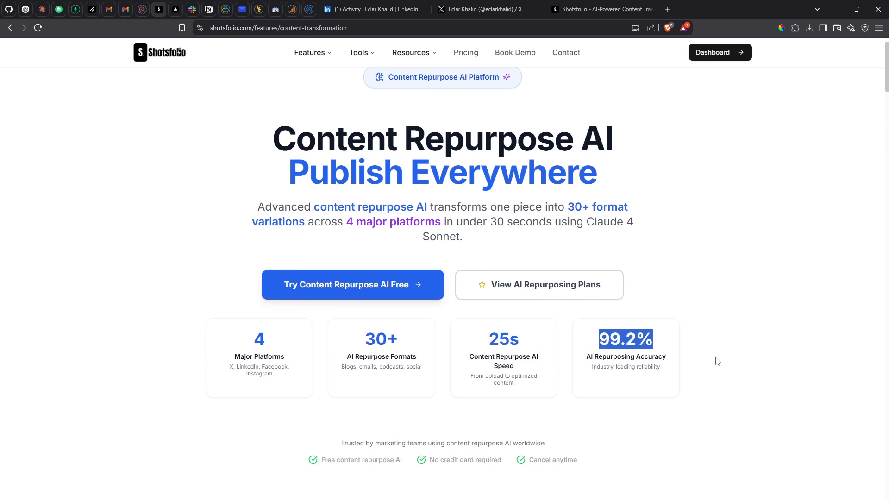
scroll(706, 361, "up", 1)
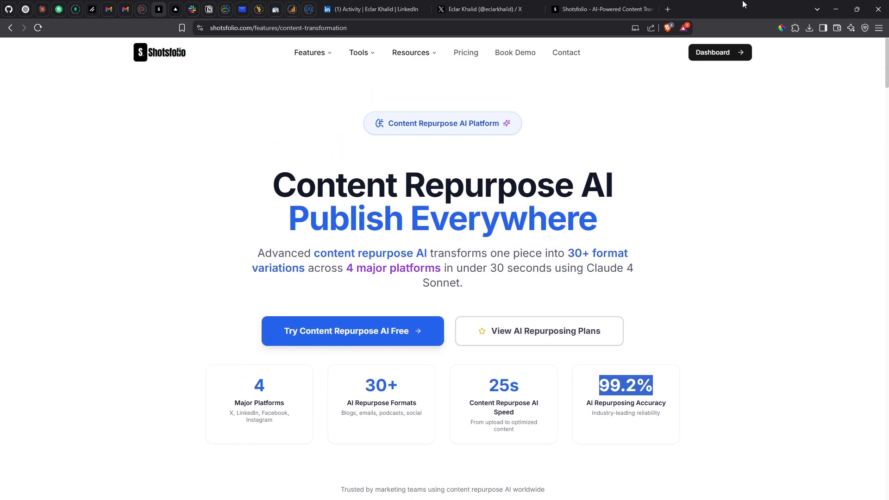
left_click(602, 10)
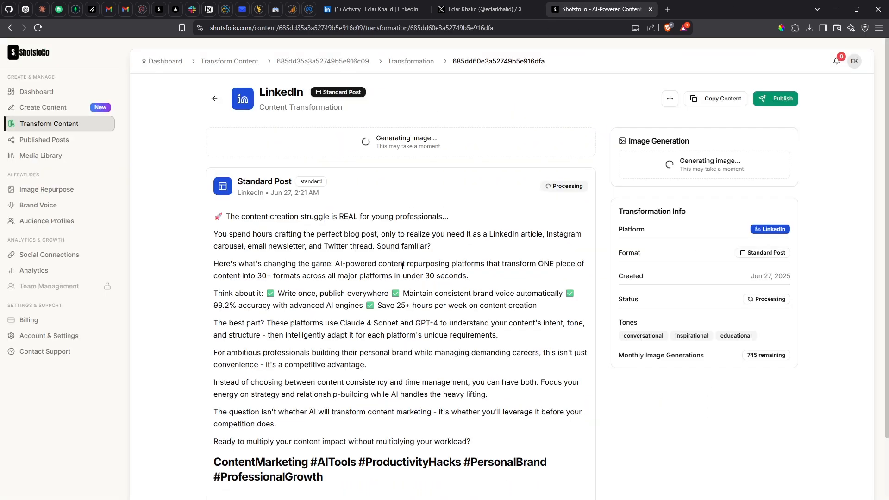
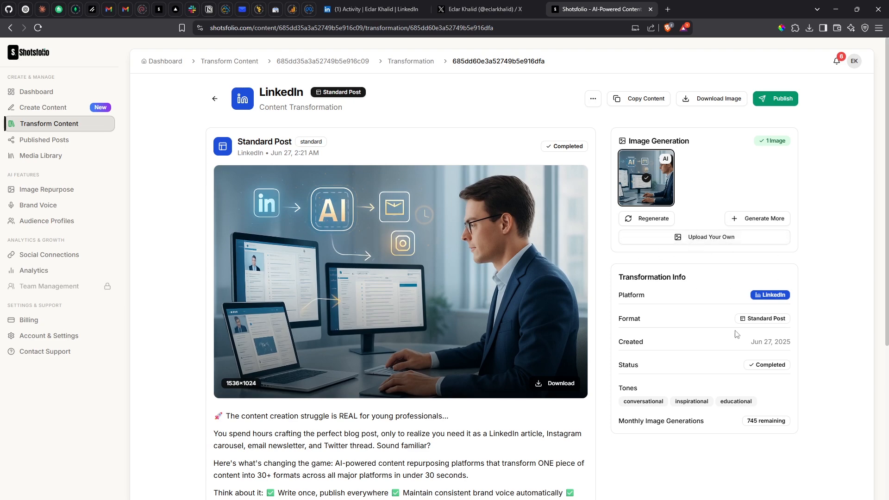
Step: Review the completed LinkedIn post with its generated image, hashtags and additional actions
scroll(733, 330, "down", 7)
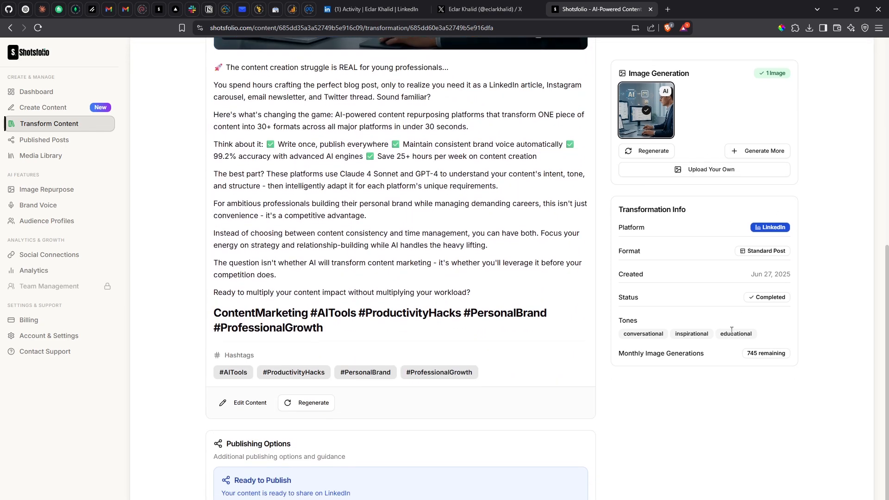
scroll(734, 330, "up", 7)
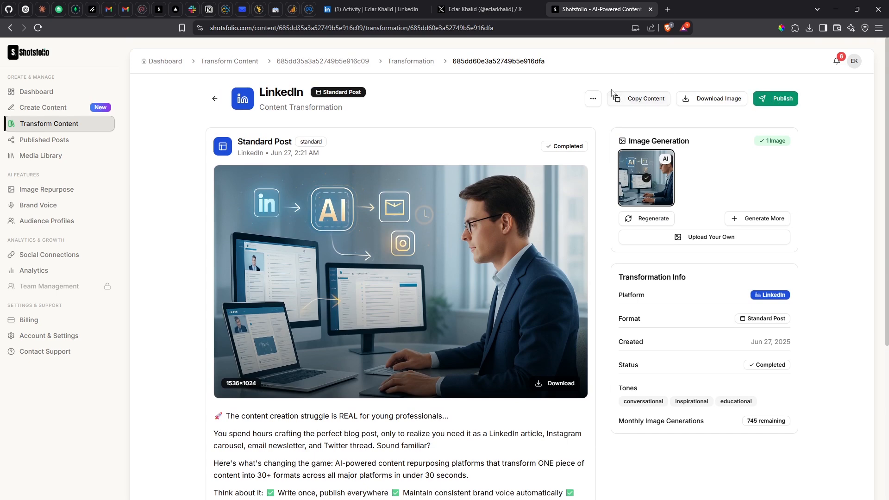
left_click(591, 101)
left_click(591, 102)
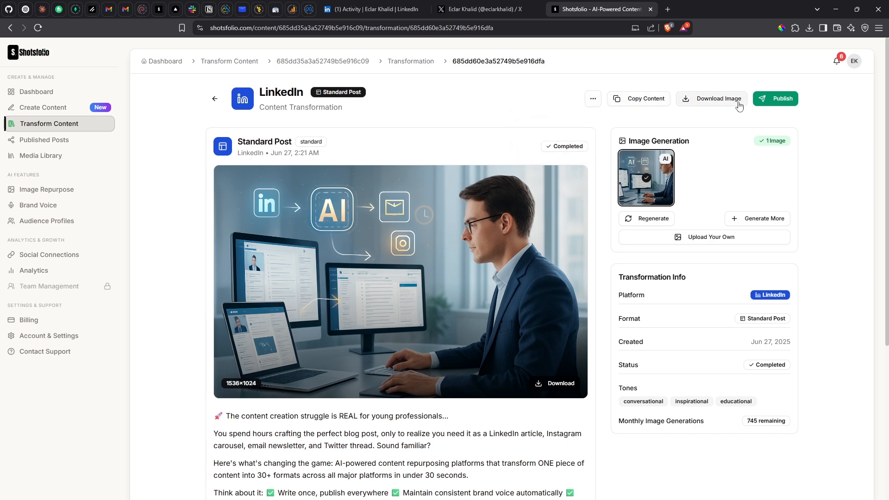
Step: Publish the LinkedIn post immediately to the connected LinkedIn account with the AI-generated image included
left_click(768, 98)
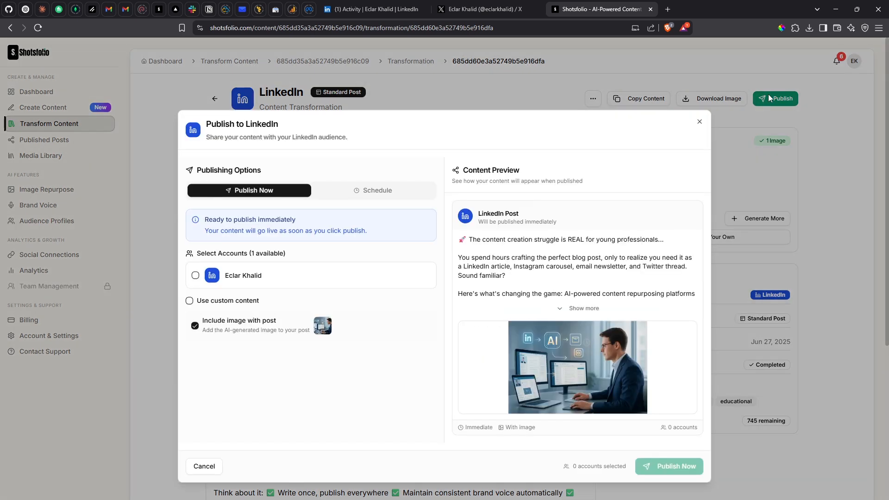
left_click(239, 284)
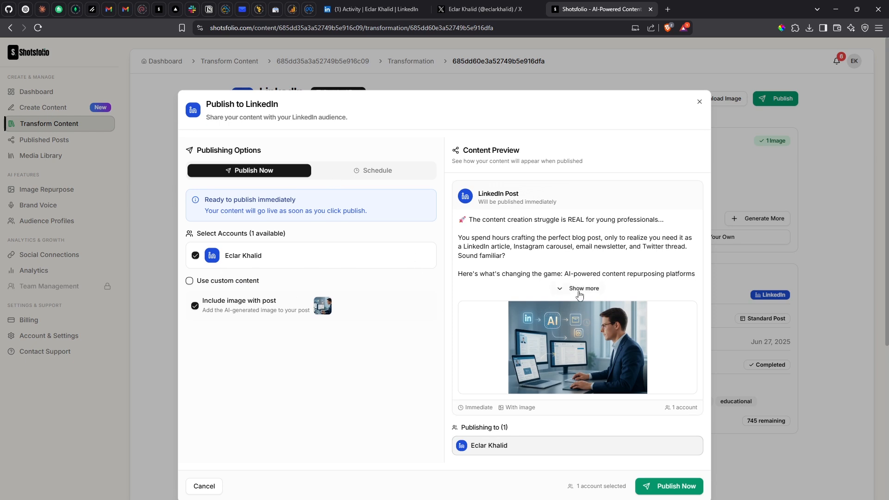
left_click(685, 492)
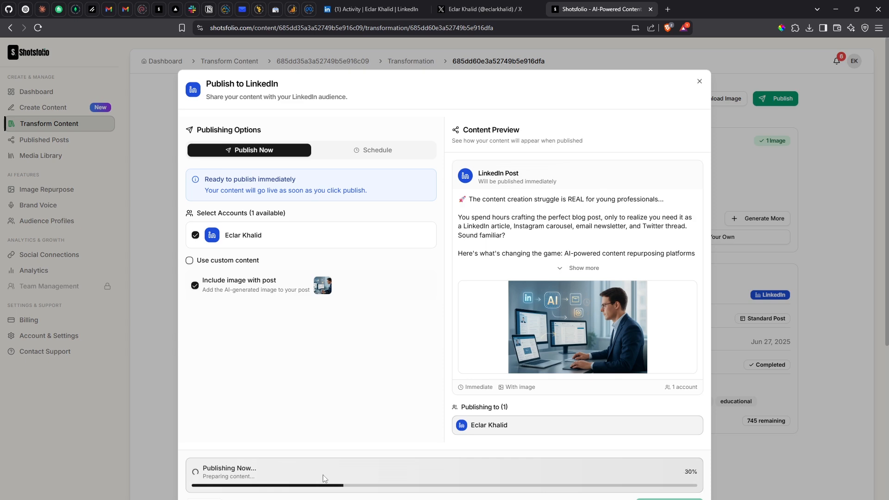
left_click_drag(256, 469, 207, 468)
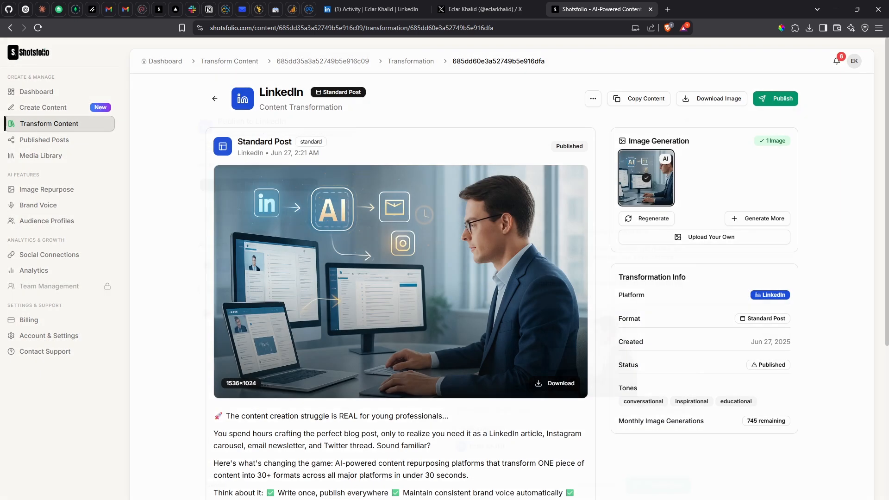
Step: Switch to the LinkedIn activity page, passing through the X profile, and reload the activity feed
left_click(479, 10)
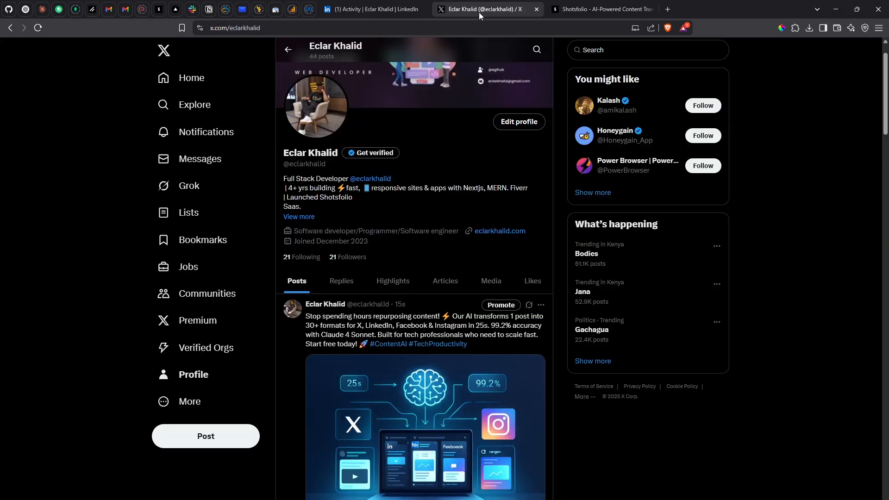
left_click(385, 10)
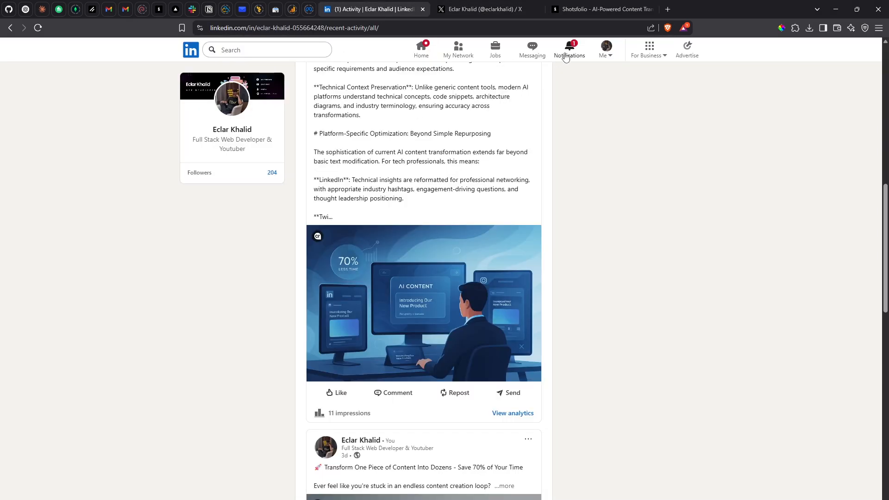
left_click(607, 54)
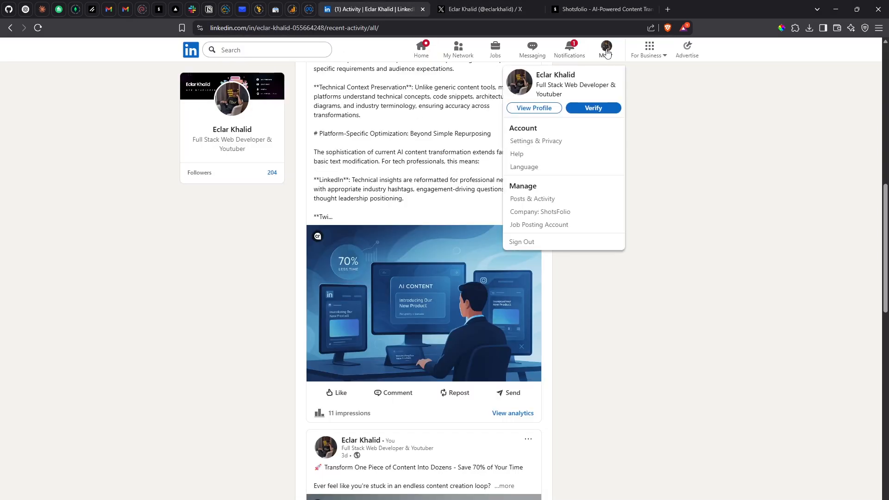
left_click(674, 183)
scroll(380, 304, "up", 15)
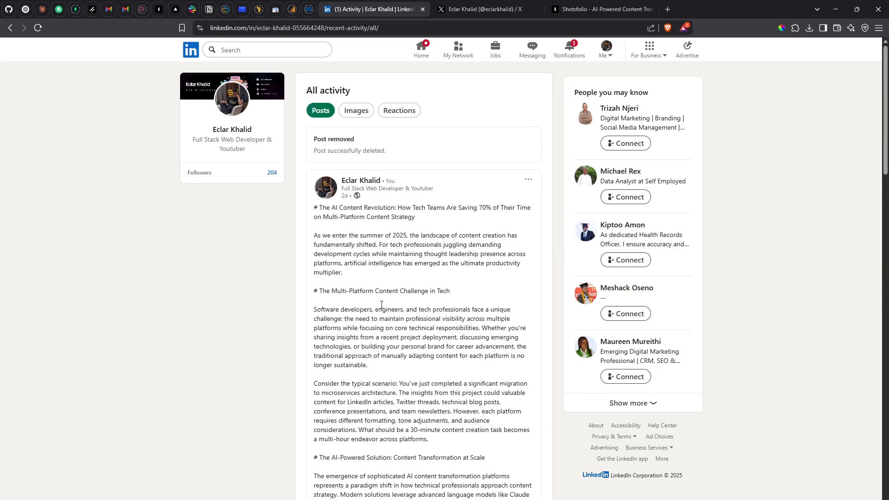
left_click(38, 27)
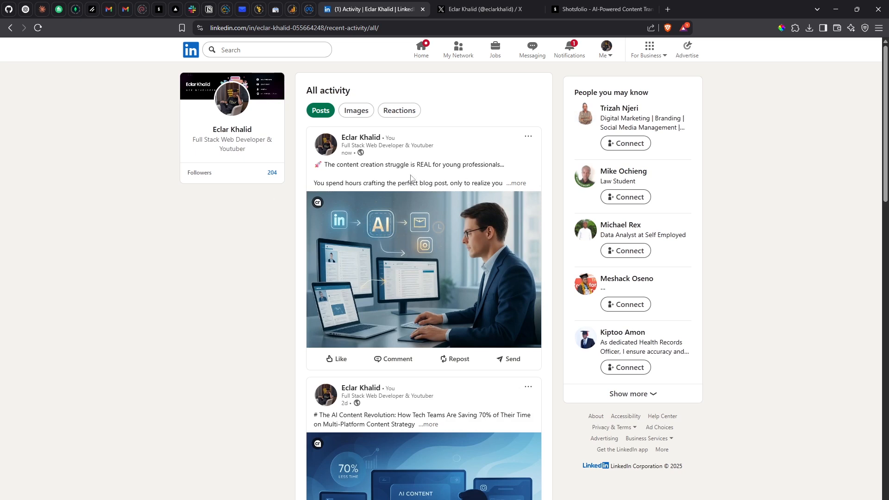
Step: Expand the newest LinkedIn post and review its full text, hashtags and image
left_click(516, 184)
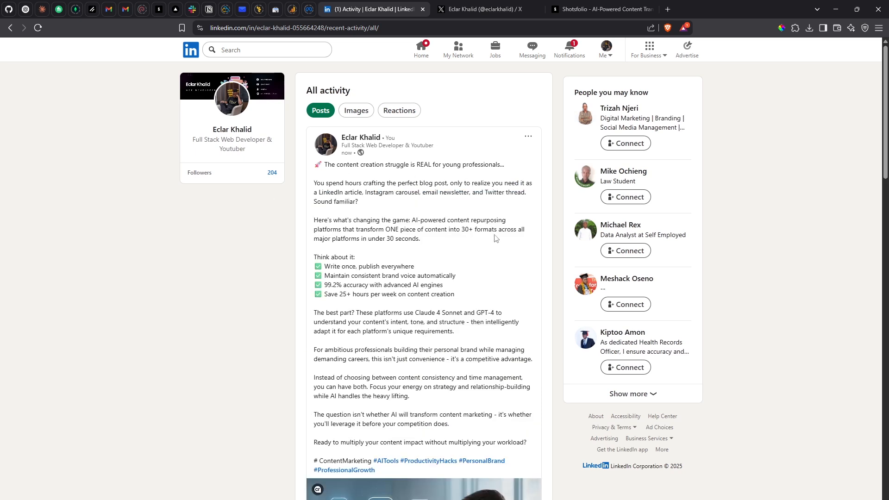
scroll(411, 346, "down", 1)
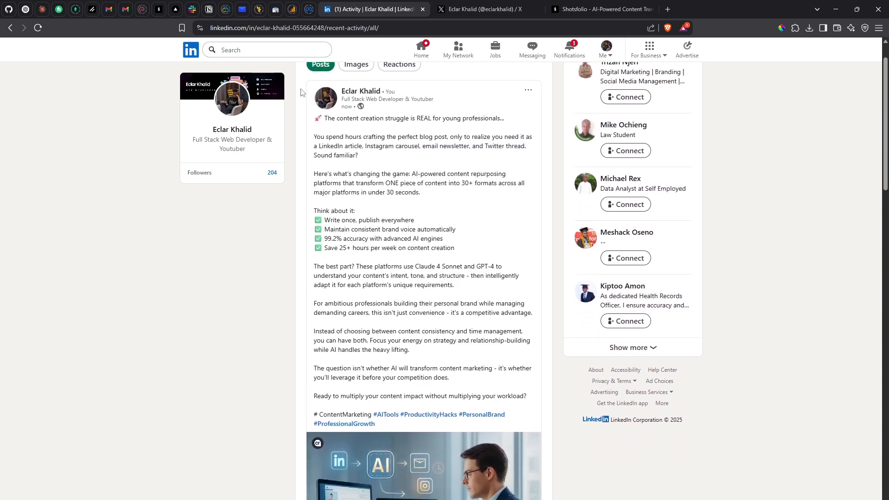
scroll(382, 298, "down", 4)
scroll(489, 297, "up", 5)
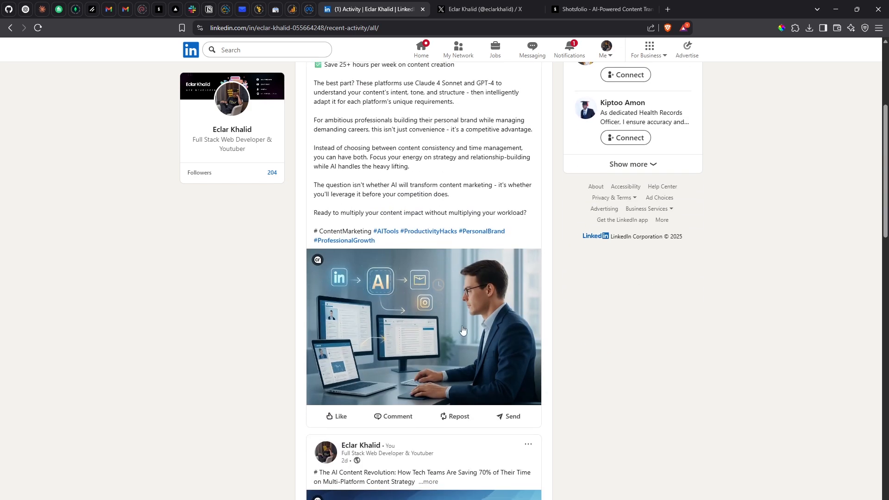
Step: Return to Shotsfolio, open the published posts, and compare the published and scheduled content lists
left_click(601, 9)
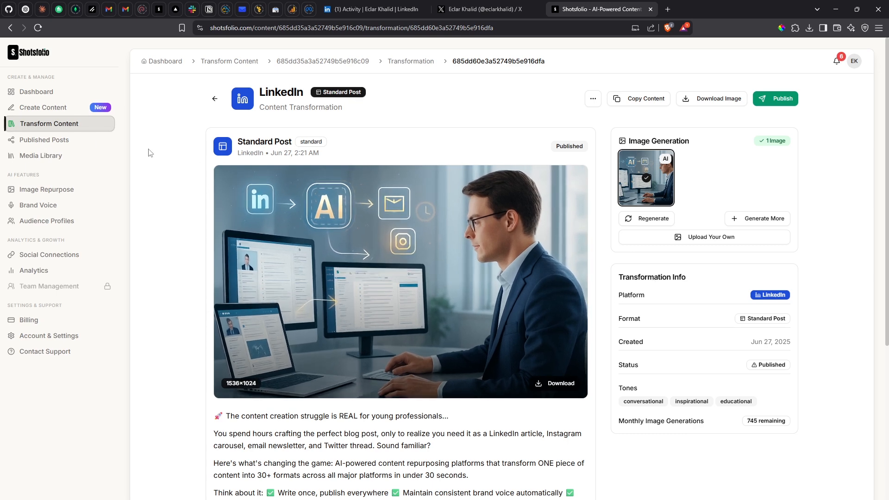
left_click(81, 143)
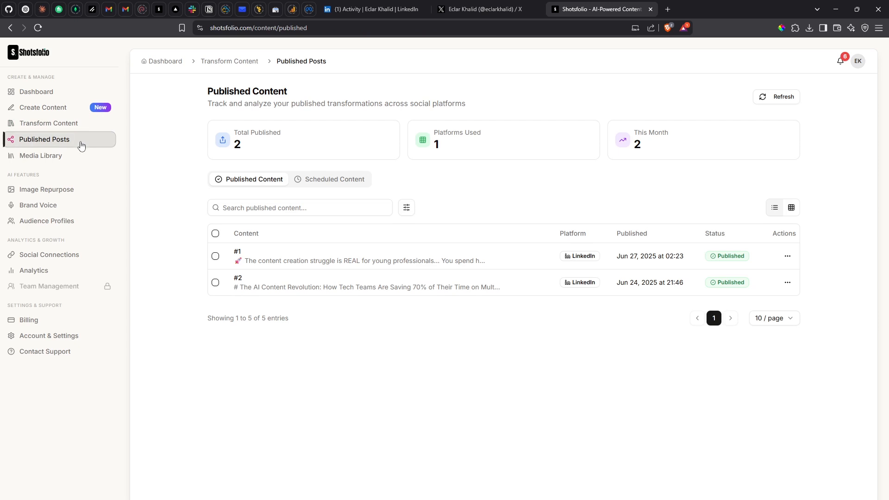
double_click(680, 256)
left_click(691, 259)
left_click(341, 188)
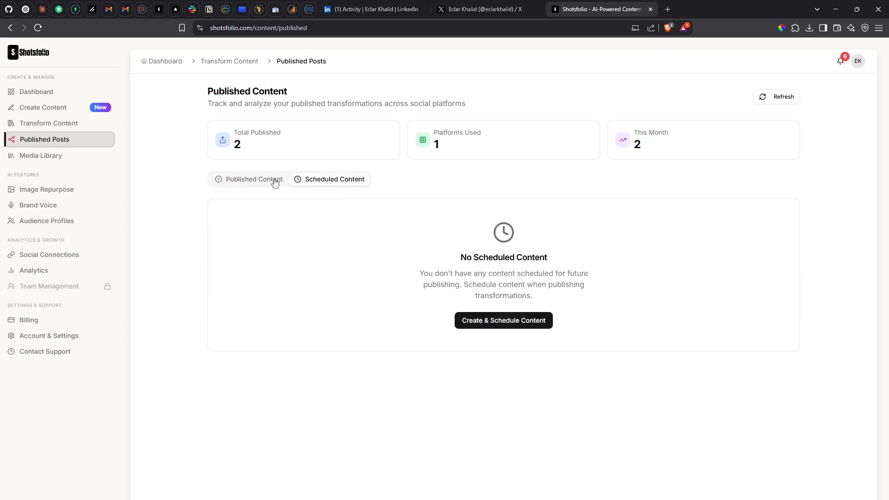
left_click(275, 181)
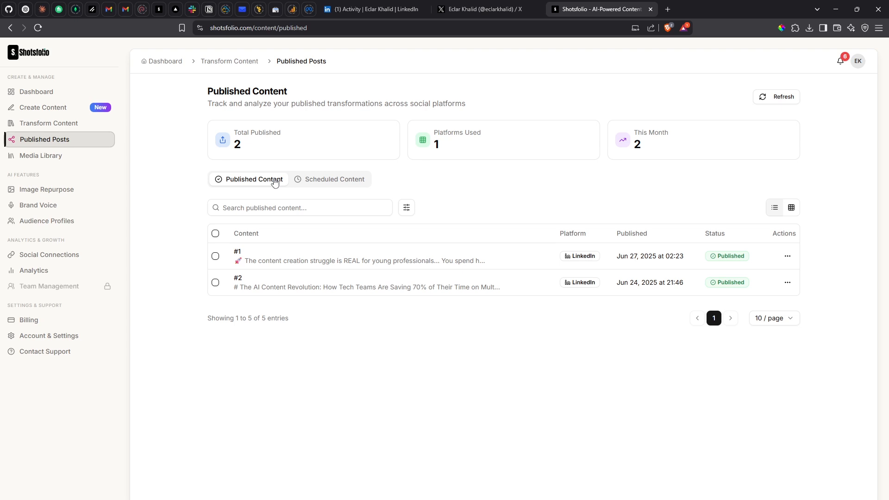
left_click(357, 180)
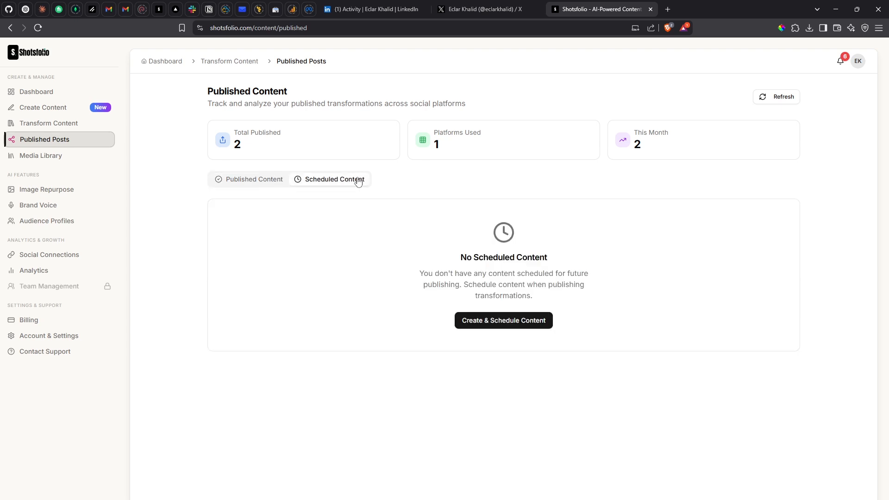
left_click(255, 184)
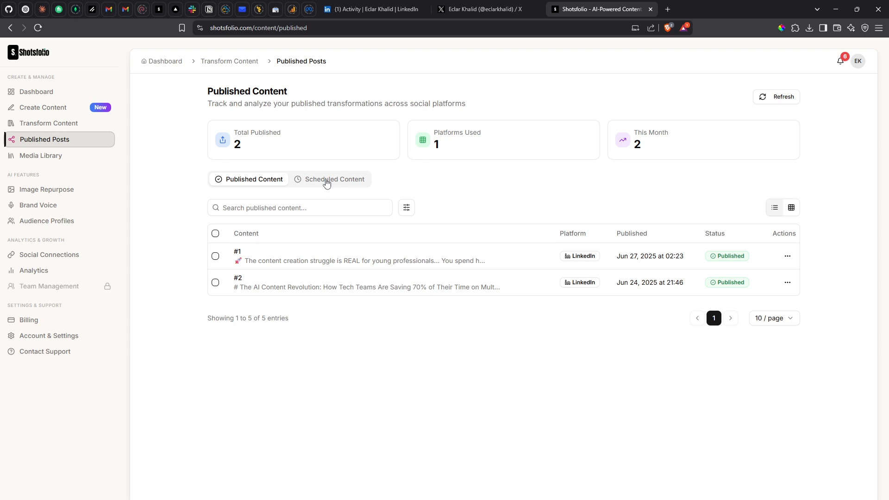
Step: Open the newest published LinkedIn post and set it to be scheduled for June 28th, 2025 9:00 AM on the connected account
left_click(331, 256)
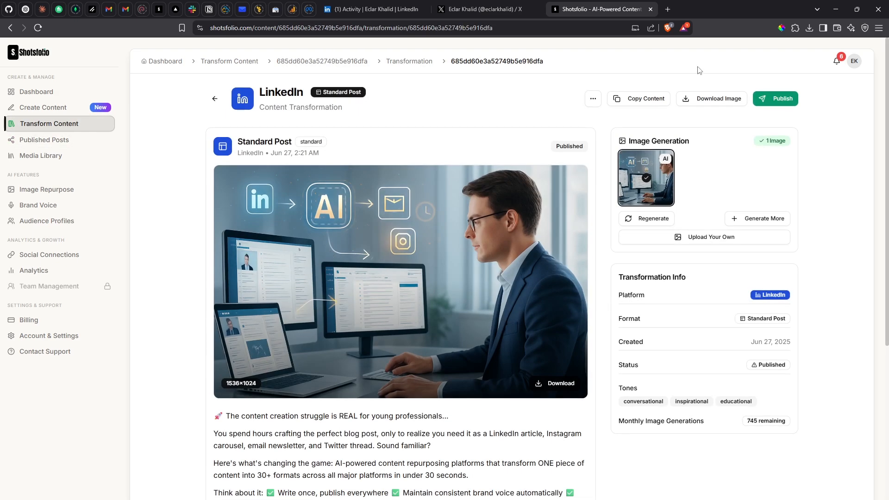
left_click(763, 97)
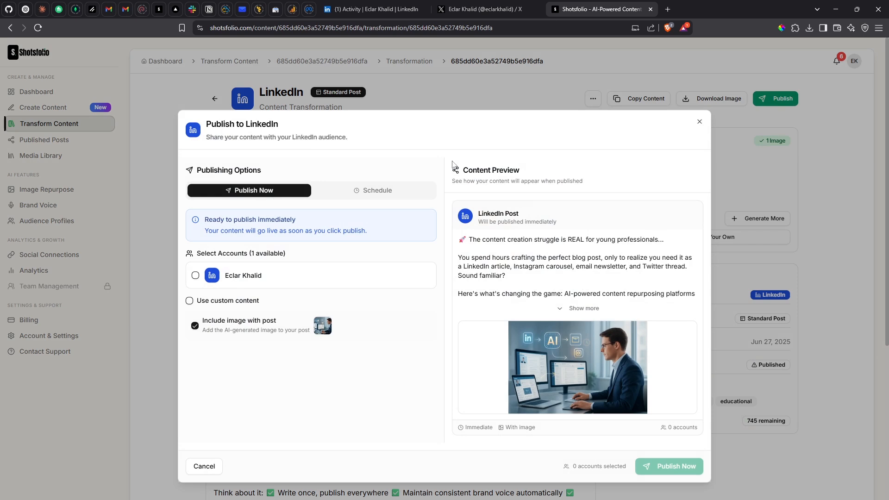
left_click(387, 192)
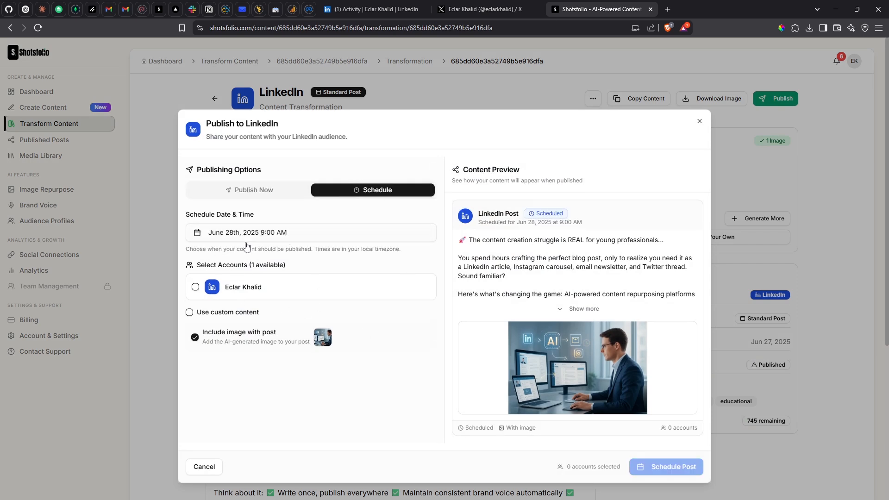
left_click(196, 287)
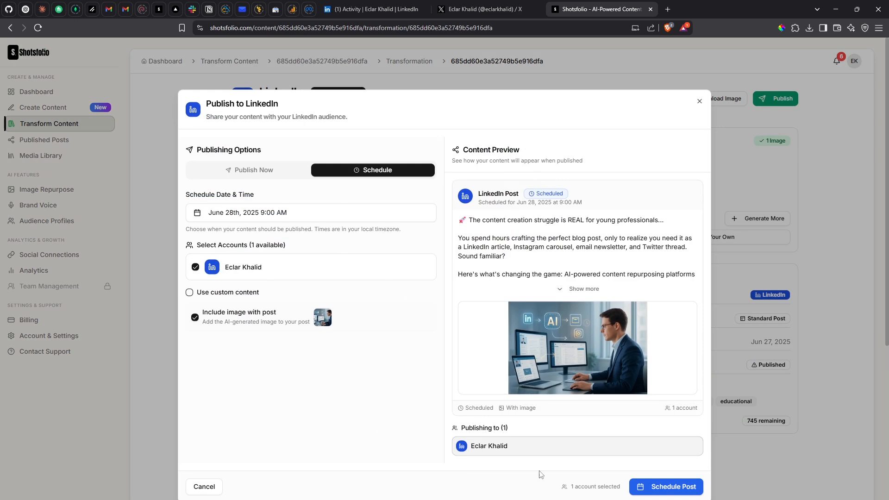
Step: Switch to the LinkedIn activity page and permanently delete the post about the content creation struggle
left_click(370, 9)
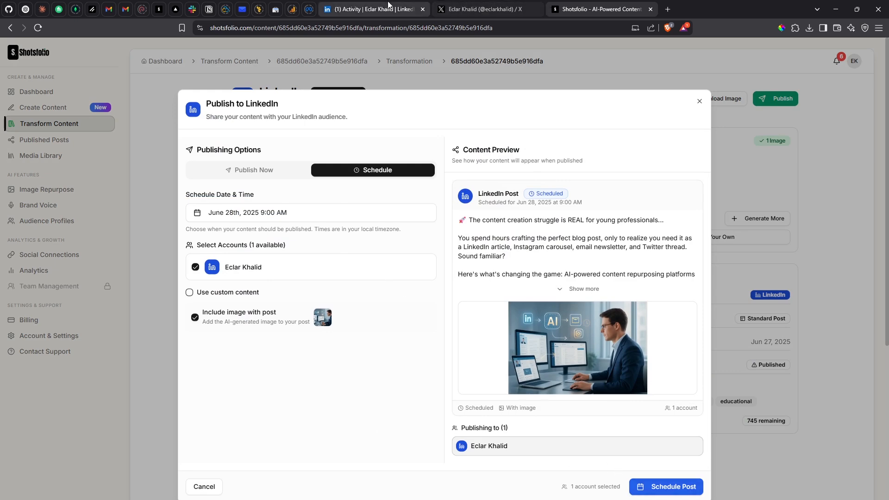
left_click(527, 136)
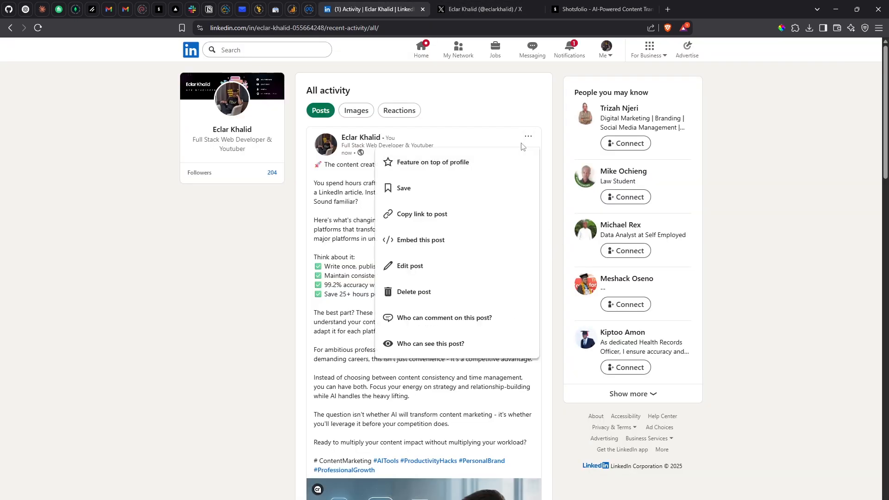
left_click(416, 292)
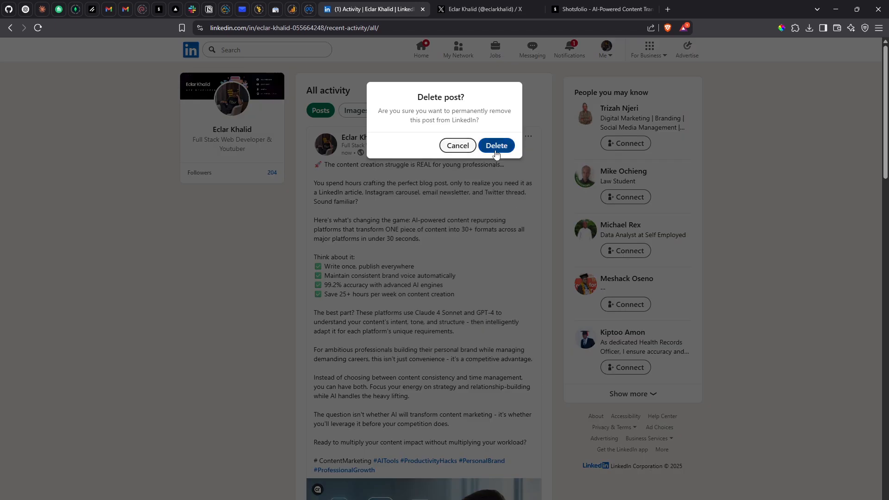
left_click(496, 145)
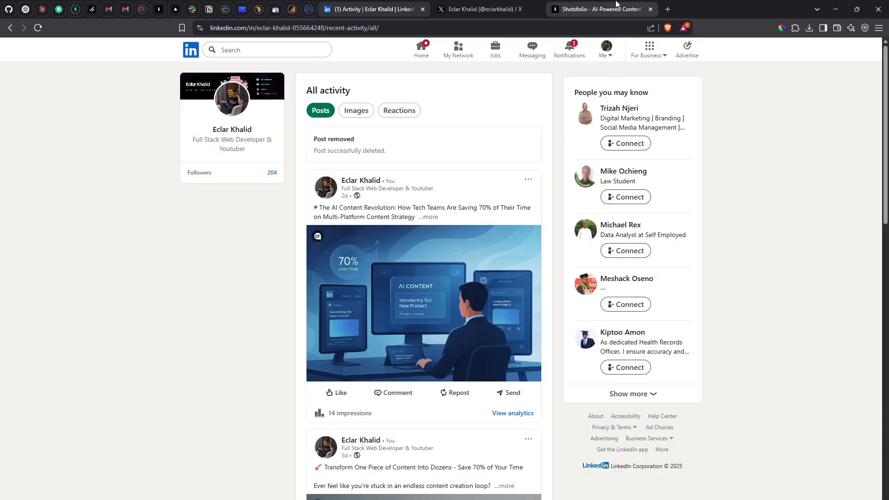
Step: Return to Shotsfolio, submit the LinkedIn post for scheduled publishing, and go back to the published posts page
left_click(618, 6)
left_click(648, 487)
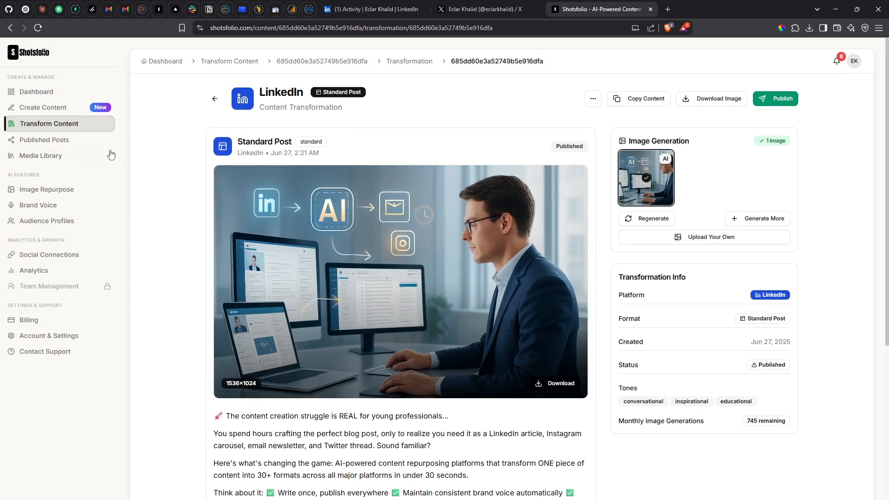
left_click(90, 141)
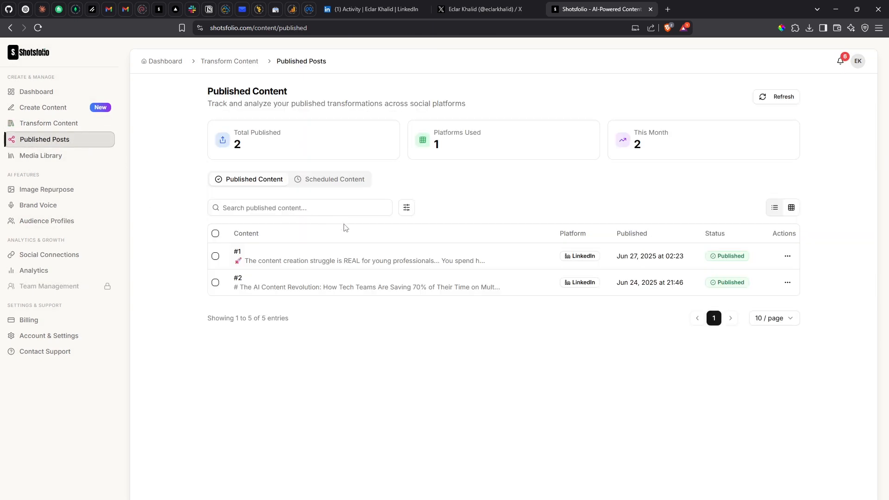
left_click(839, 61)
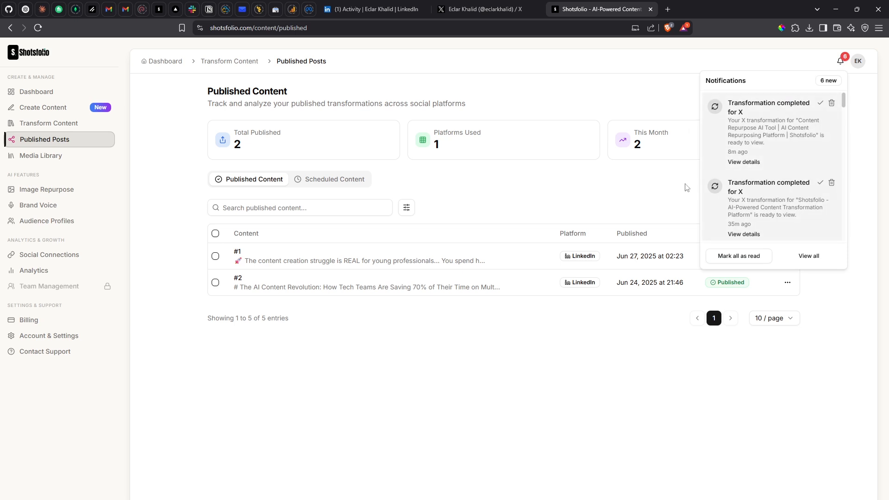
left_click(704, 62)
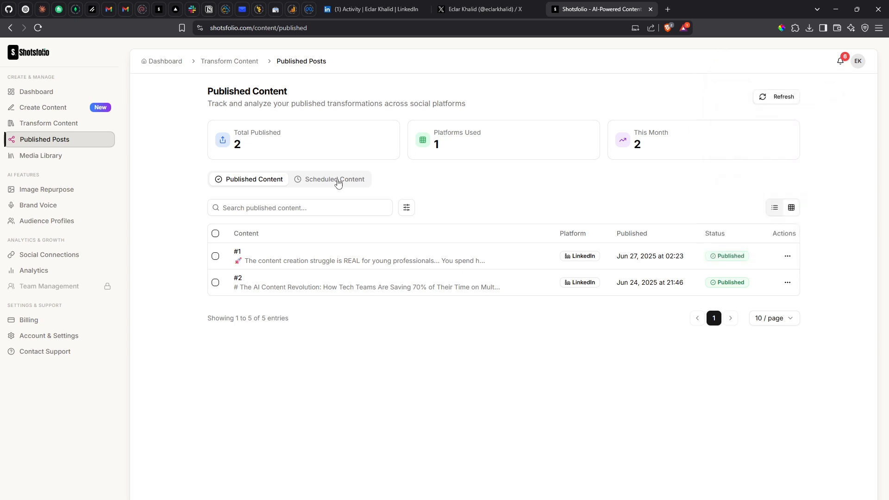
Step: Check the scheduled content for the LinkedIn post's date and time, and cancel that scheduled post
left_click(338, 183)
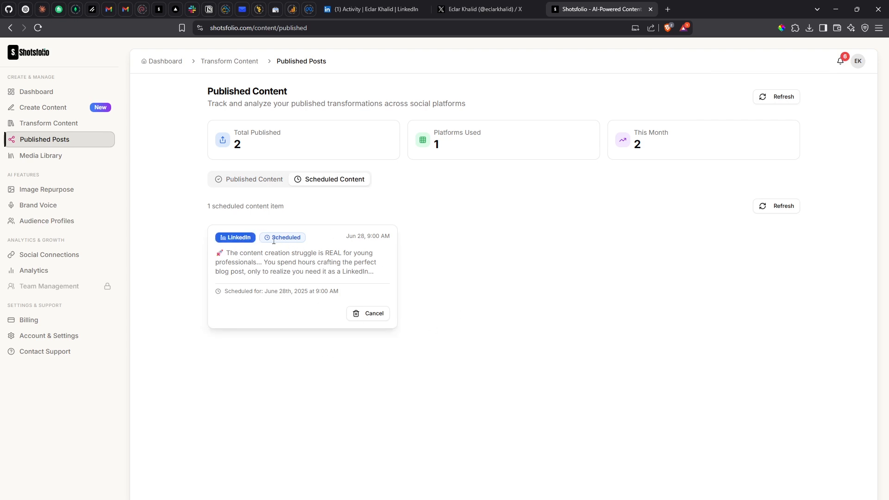
left_click_drag(348, 236, 389, 236)
left_click(383, 235)
left_click(362, 319)
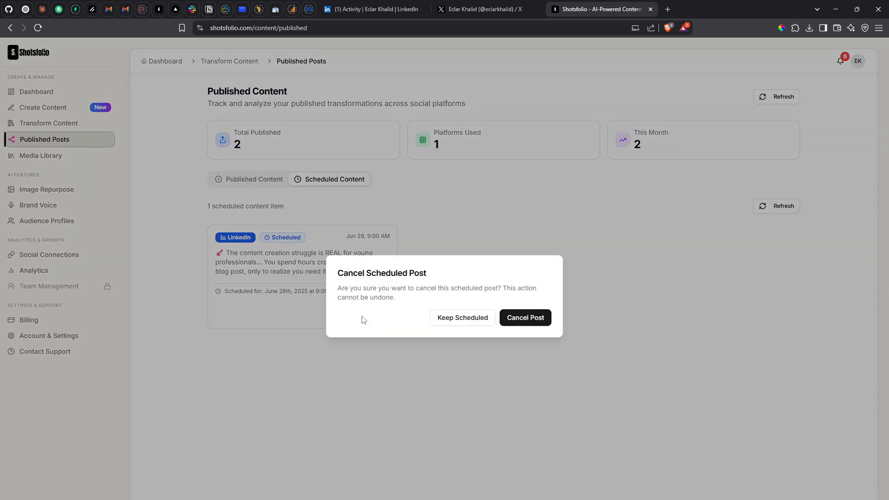
left_click(537, 319)
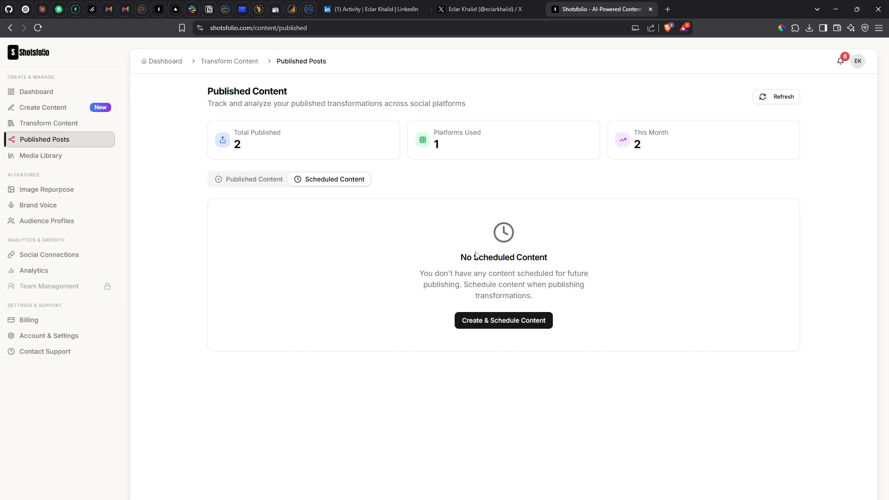
Step: Return to the published content list and open the newest LinkedIn post's transformation
left_click(267, 181)
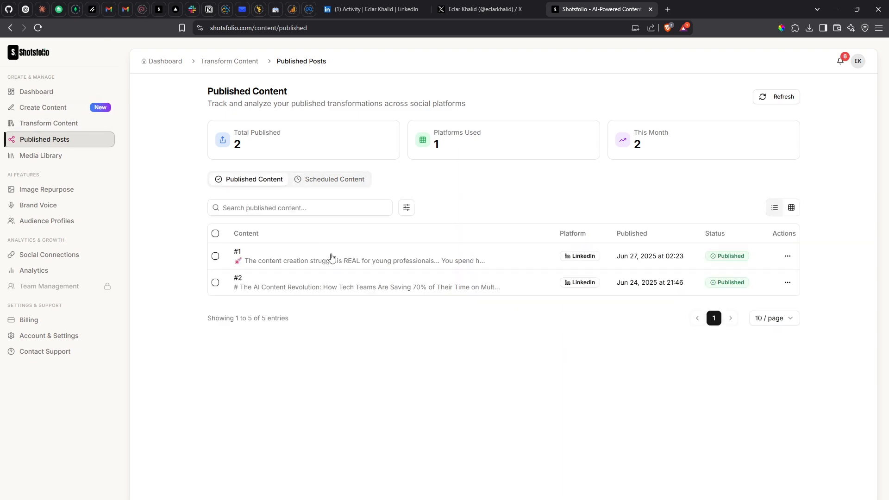
left_click(570, 260)
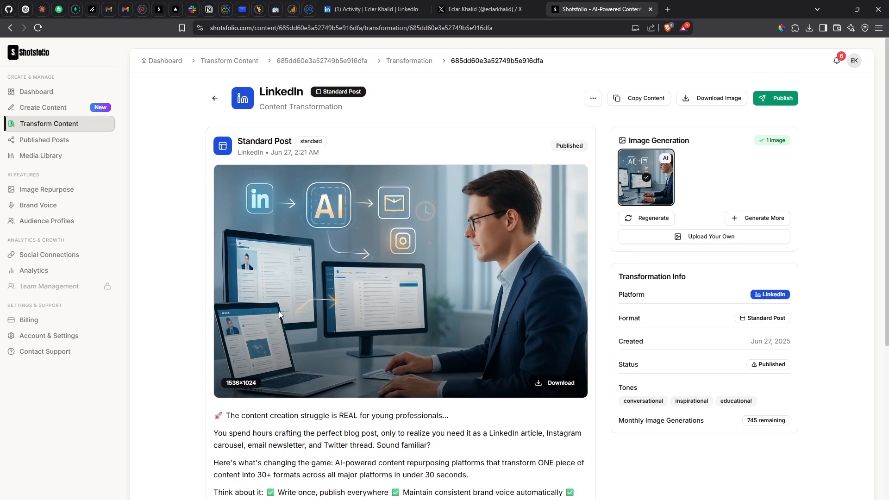
Step: Review the LinkedIn post's full text, open the content for editing, and cancel the edit
scroll(280, 315, "down", 7)
scroll(279, 315, "up", 7)
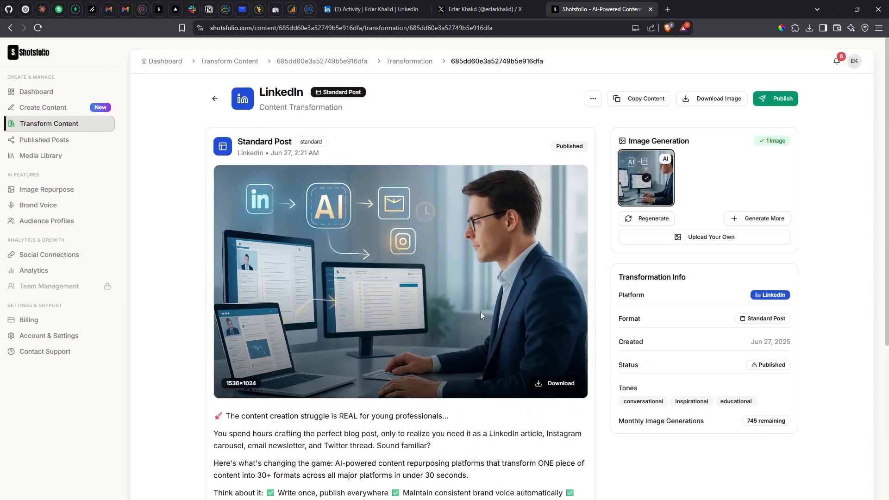
scroll(489, 342, "down", 8)
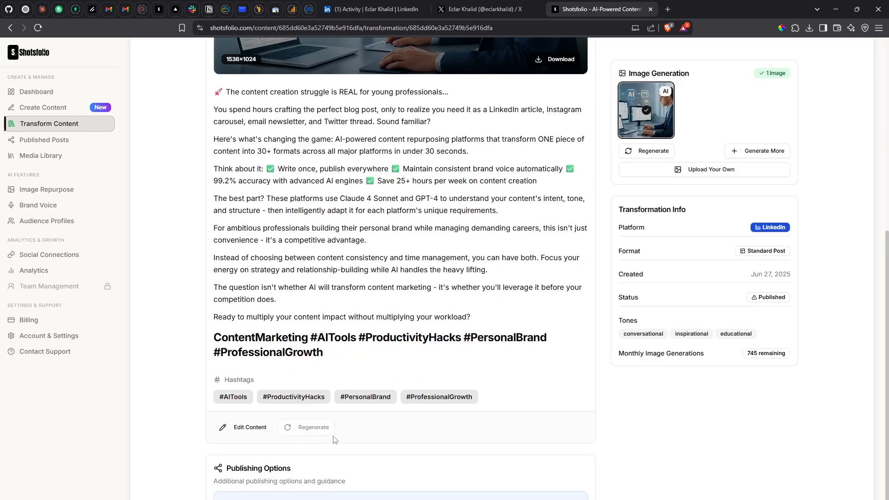
left_click(236, 426)
scroll(432, 296, "down", 5)
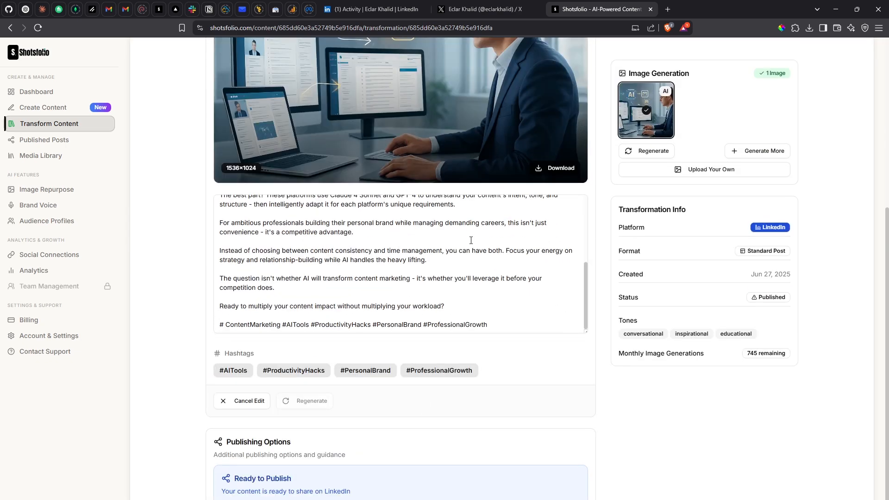
scroll(432, 289, "up", 5)
left_click(270, 400)
scroll(734, 216, "up", 5)
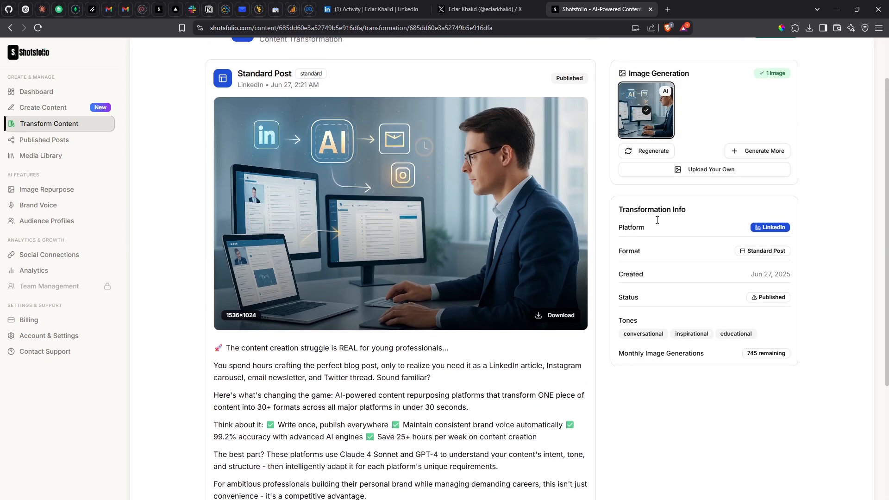
Step: Examine the LinkedIn publishing dialog's expanded preview and custom content option, and close the dialog without publishing
left_click(773, 103)
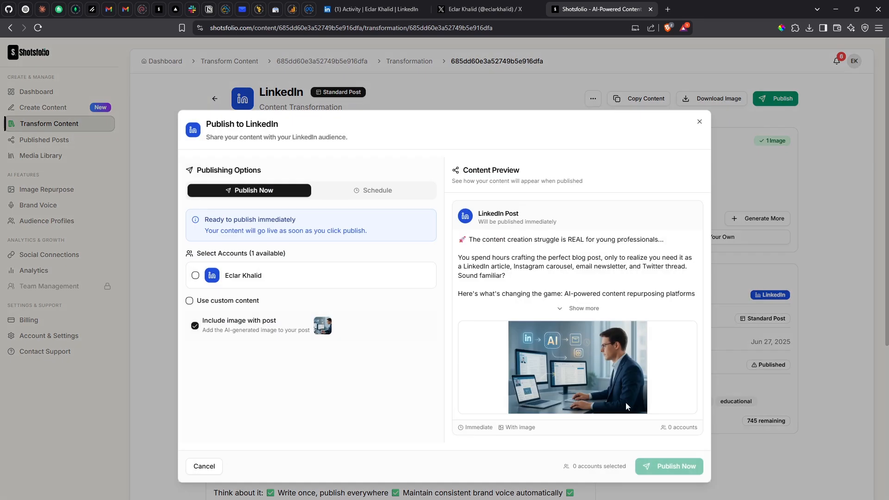
left_click(572, 309)
scroll(593, 283, "down", 3)
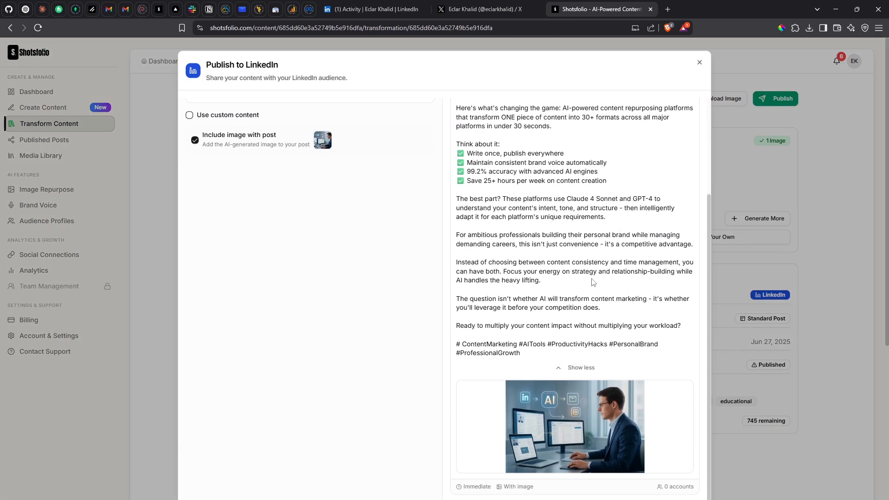
scroll(592, 285, "up", 3)
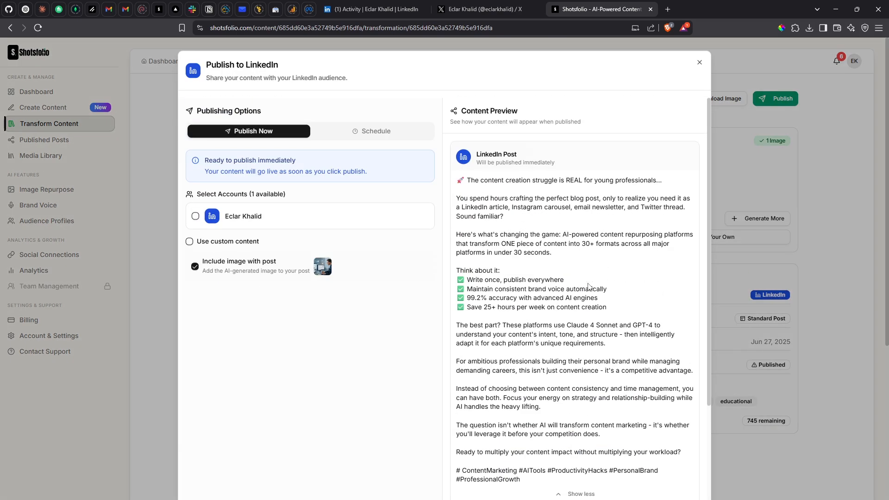
left_click(191, 244)
scroll(273, 283, "down", 8)
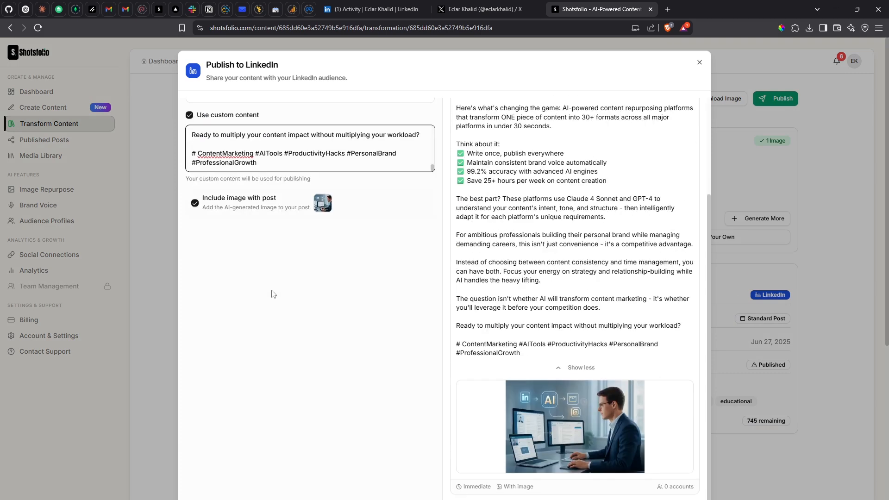
scroll(275, 252, "up", 3)
key("Escape")
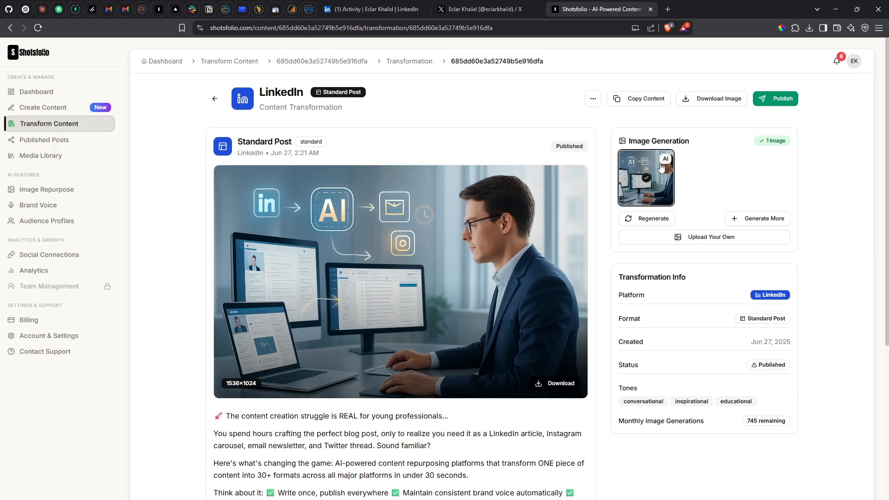
Step: Open the Content Repurpose AI Tool item's transformations from the content library and start a new transformation
left_click(230, 64)
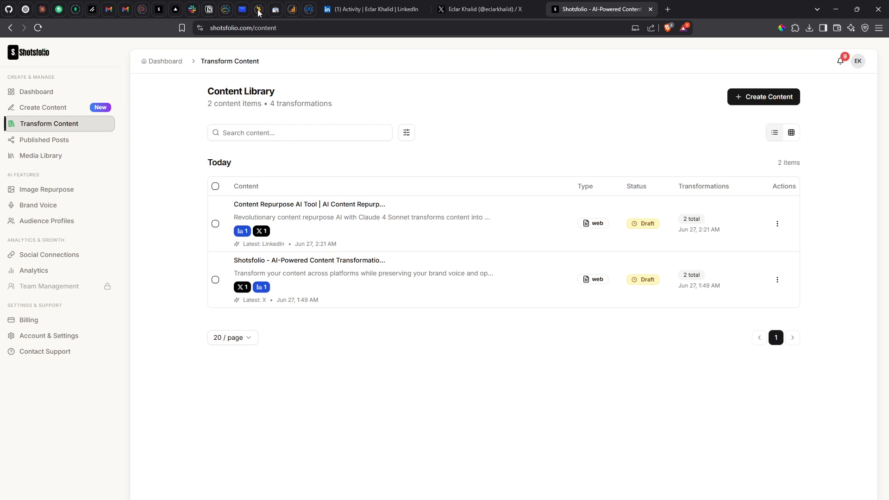
left_click(297, 205)
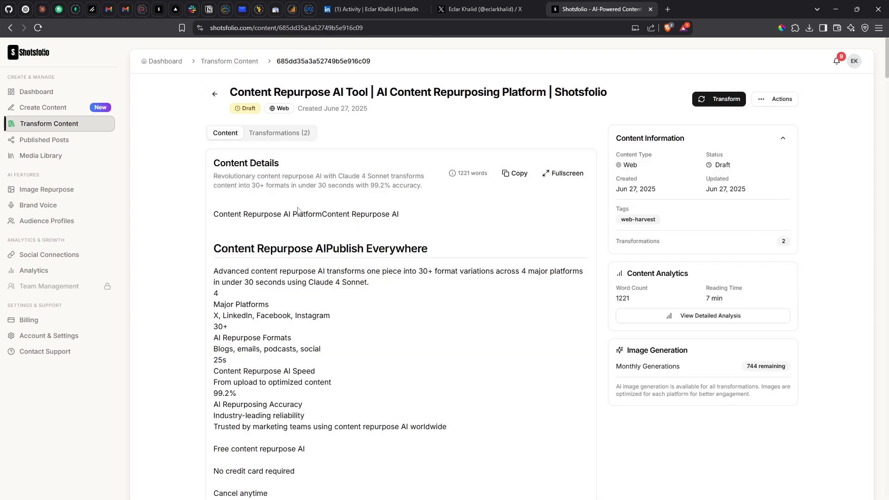
left_click(279, 133)
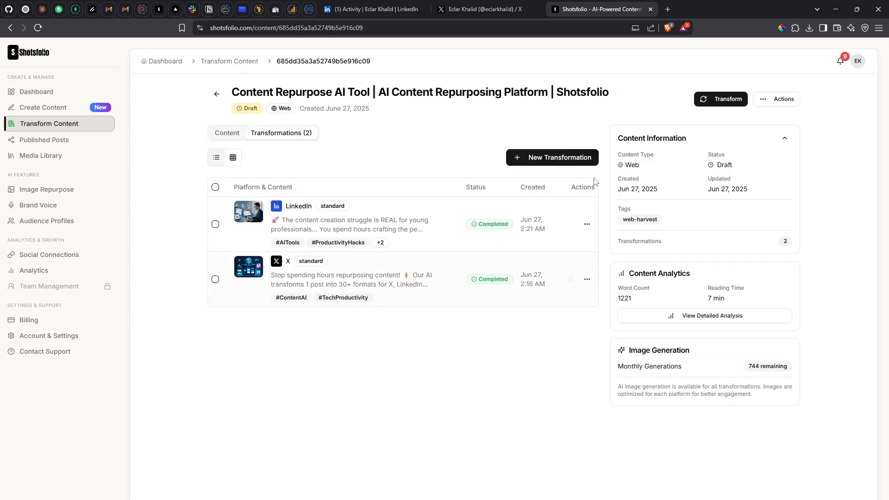
left_click(551, 158)
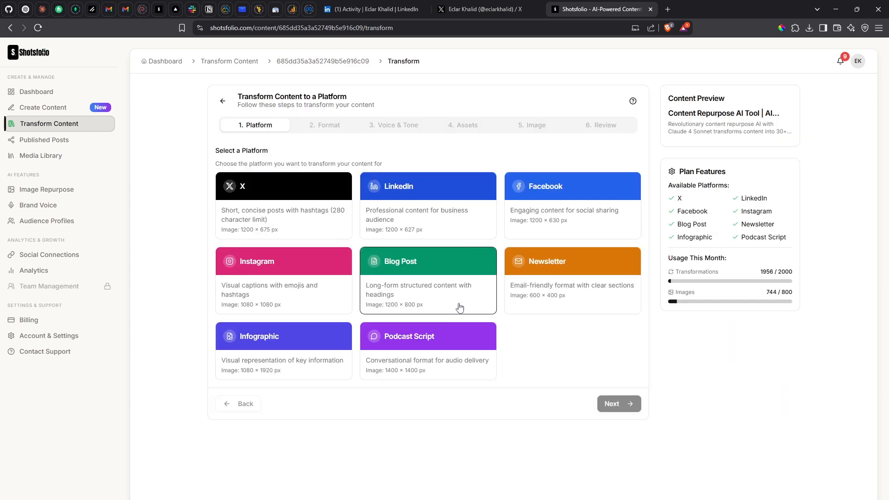
left_click(424, 263)
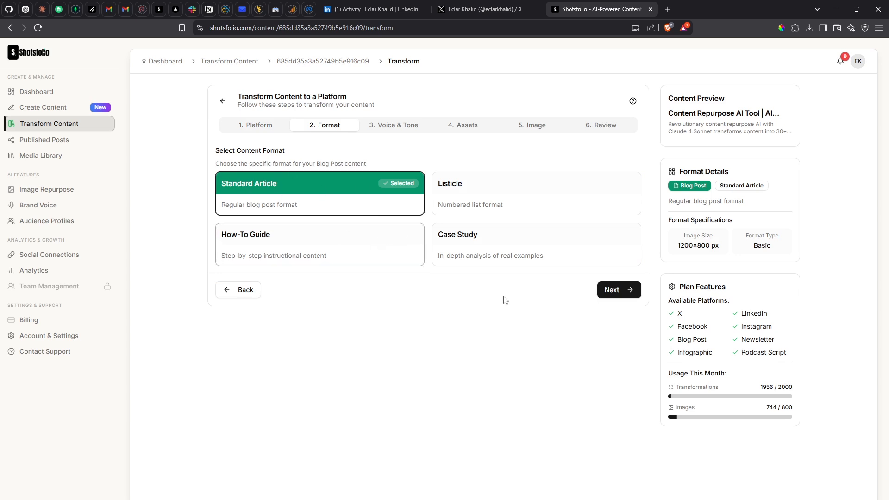
left_click(256, 126)
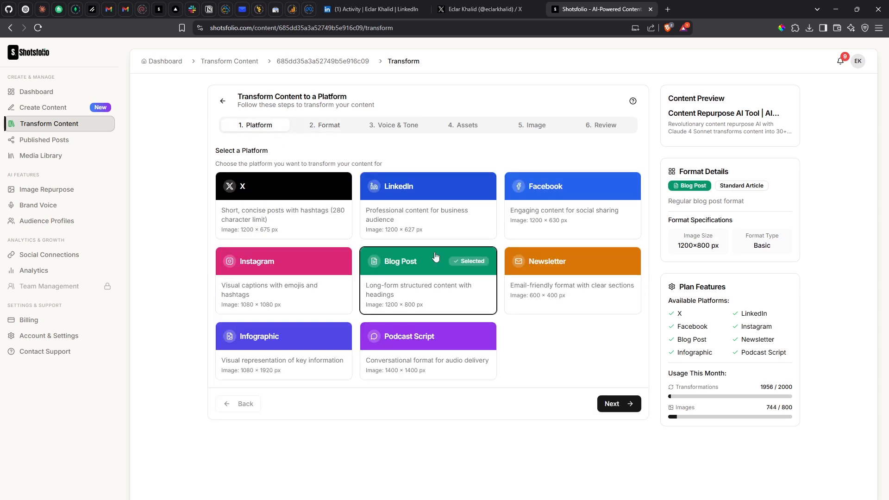
left_click(439, 259)
left_click(267, 130)
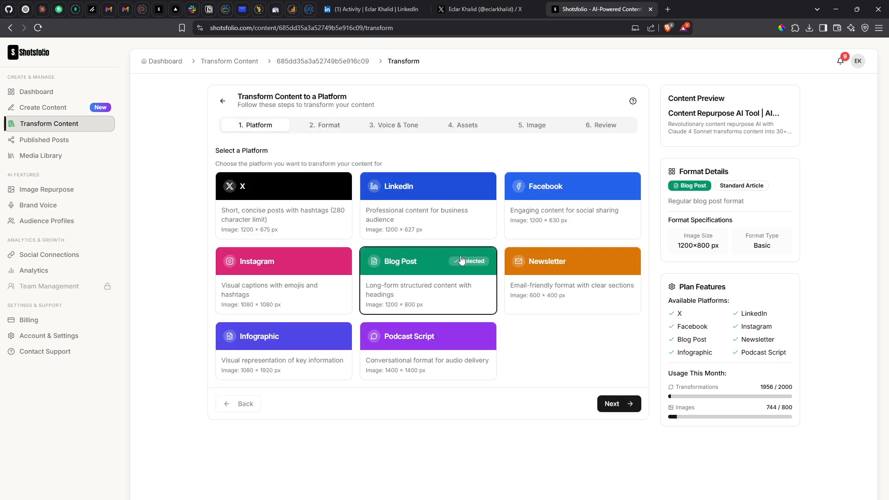
Step: Choose Newsletter in the Standard Newsletter format, with the Professional Corporate brand voice and Young Professionals as target audience
left_click(562, 289)
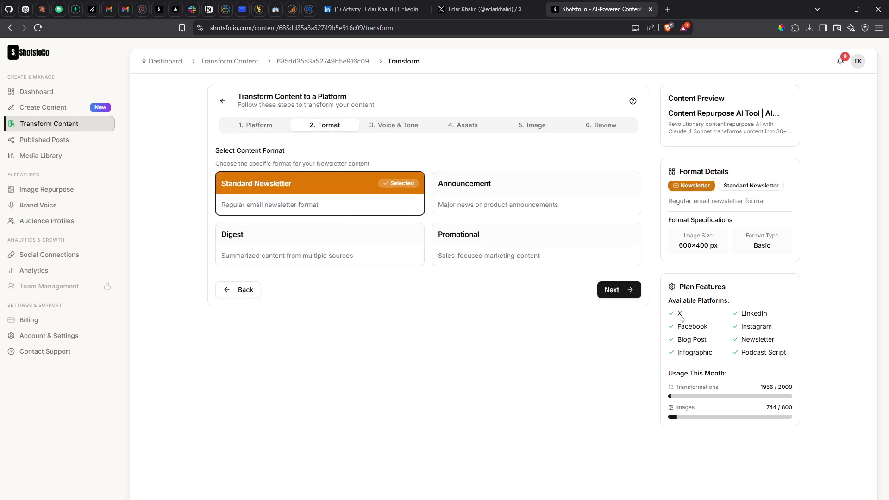
left_click(625, 290)
left_click(292, 168)
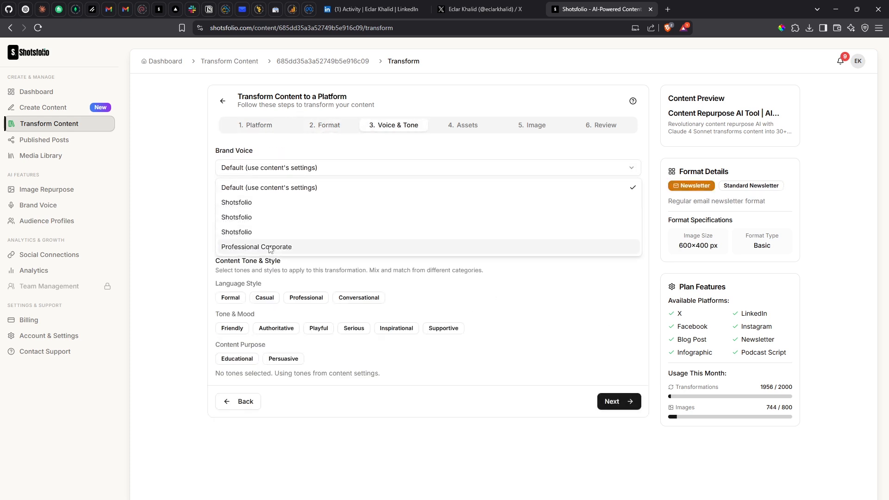
left_click(278, 245)
left_click(280, 224)
left_click(278, 272)
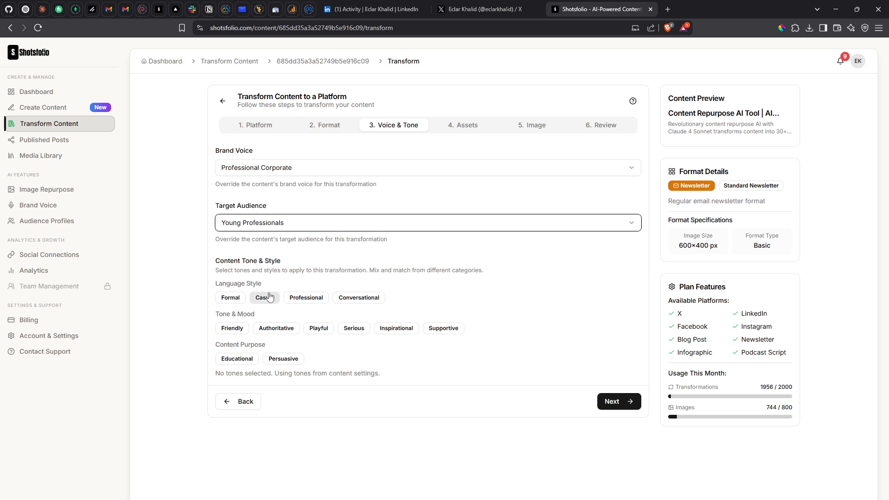
Step: Select the Professional and Persuasive tones, and proceed to the review stage with AI image generation enabled
left_click(264, 297)
left_click(265, 297)
left_click(306, 297)
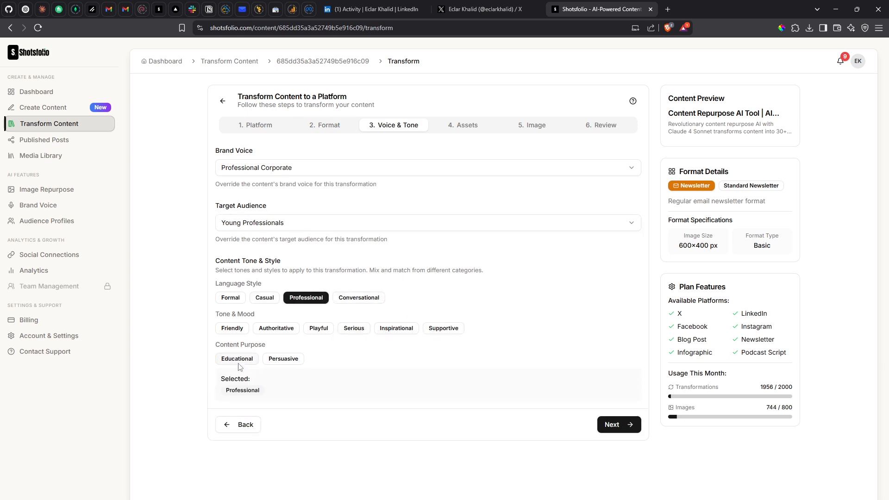
left_click(283, 359)
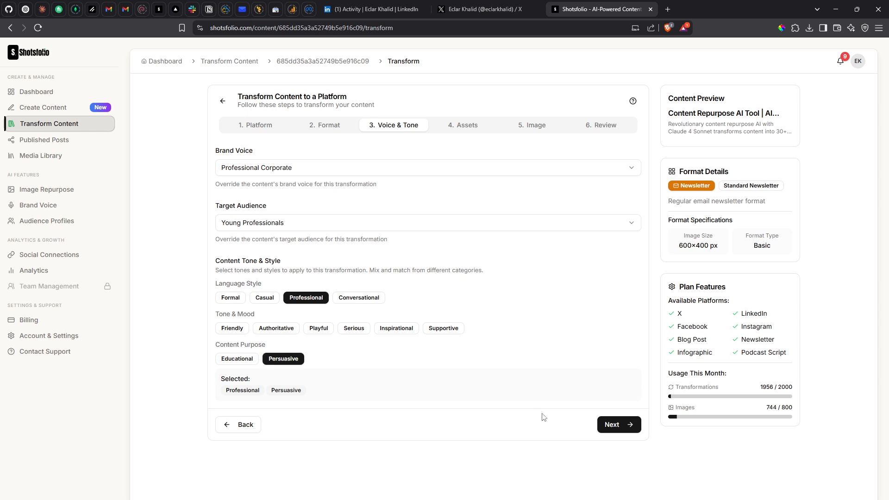
left_click(611, 425)
left_click(618, 470)
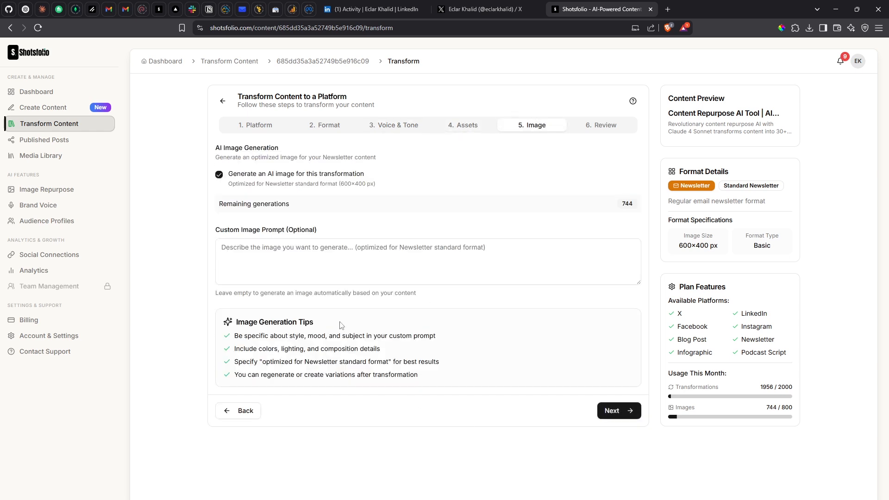
left_click(622, 418)
left_click(274, 243)
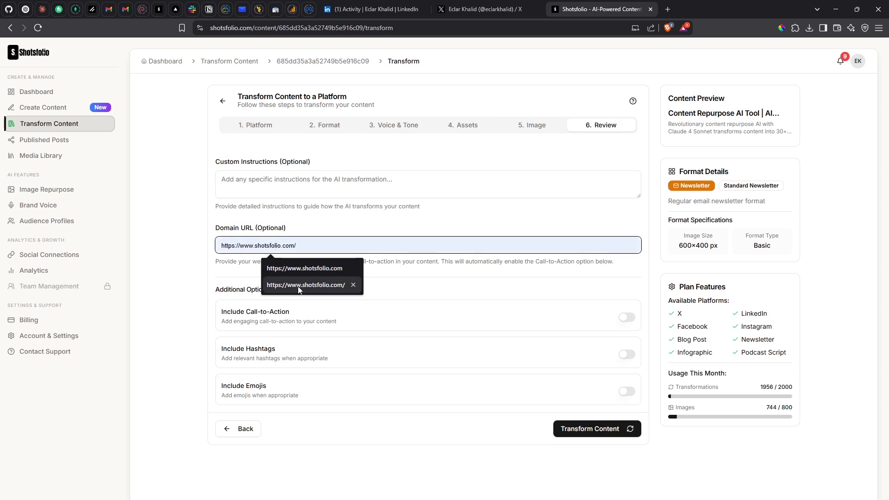
left_click(300, 279)
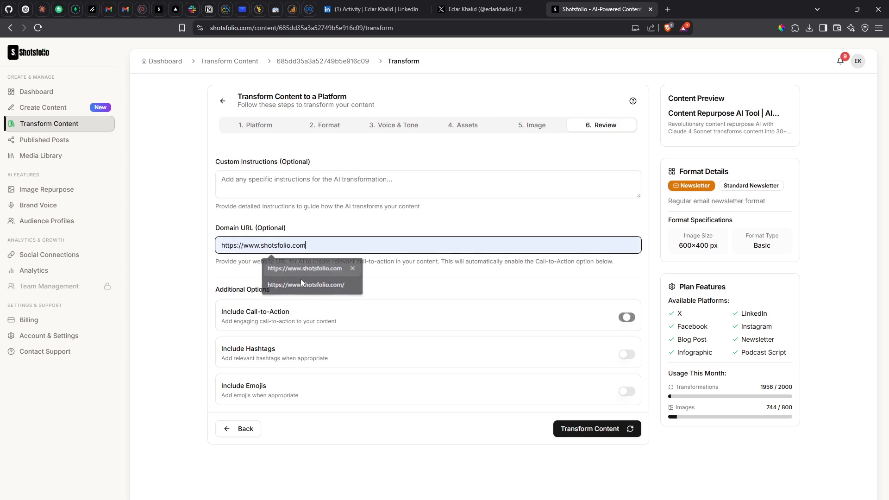
left_click(627, 354)
left_click(627, 392)
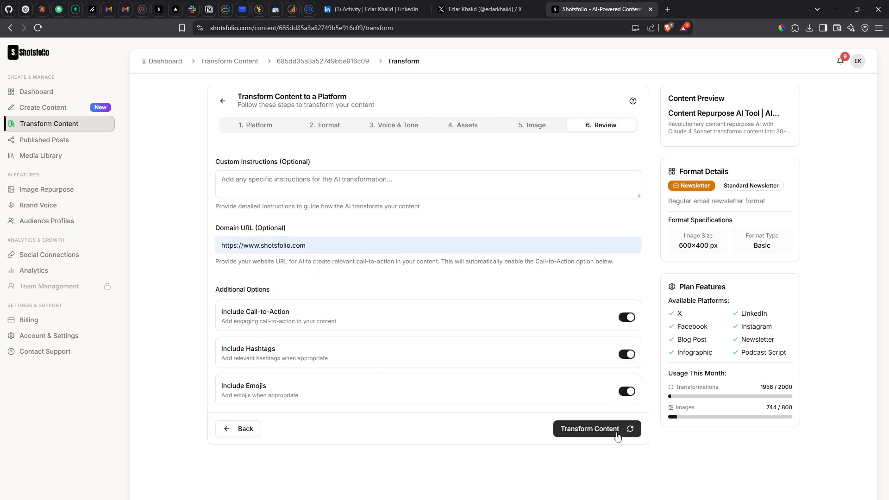
left_click(618, 433)
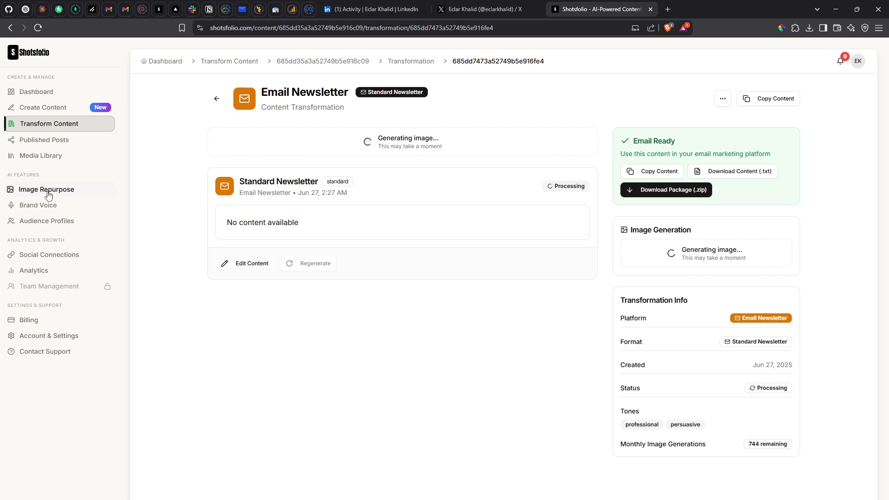
Step: Open the media library, view the first AI-generated image's details, and close the preview
left_click(49, 153)
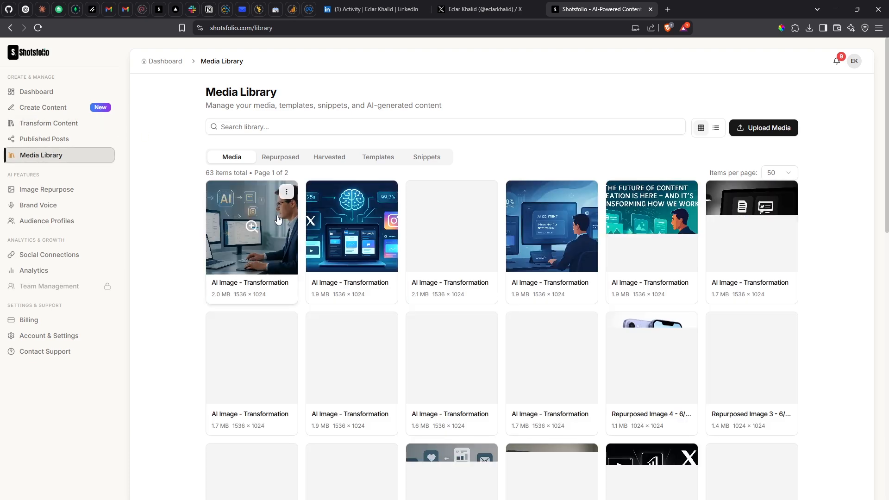
left_click(258, 226)
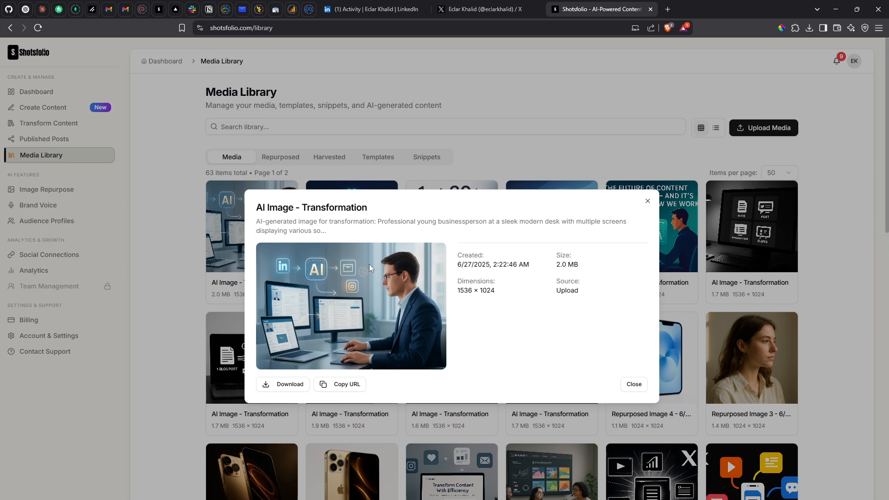
left_click(647, 201)
Step: Look through the stored AI-generated and repurposed images in the media library
scroll(630, 315, "down", 2)
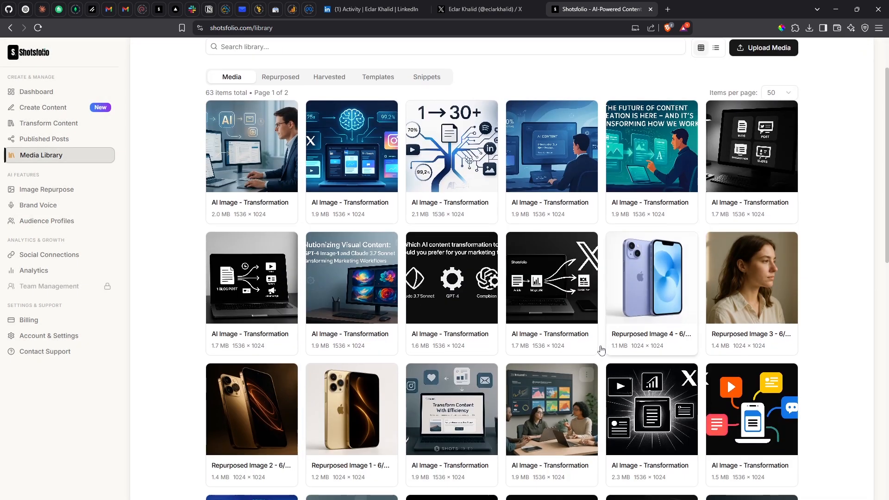
scroll(352, 335, "down", 5)
scroll(224, 333, "down", 8)
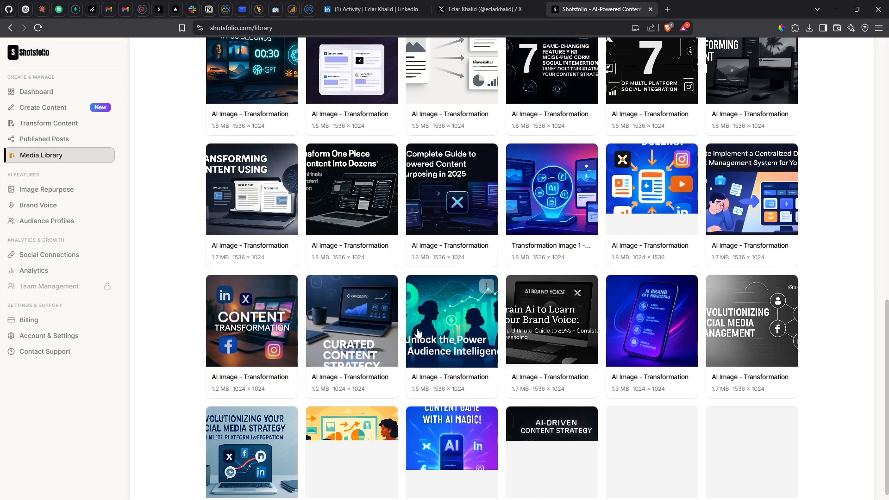
scroll(422, 334, "up", 3)
scroll(422, 334, "down", 6)
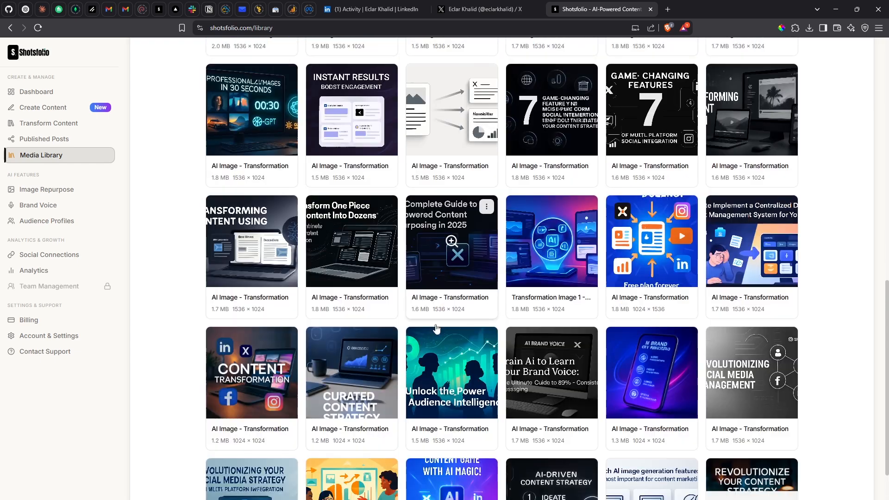
scroll(437, 325, "up", 8)
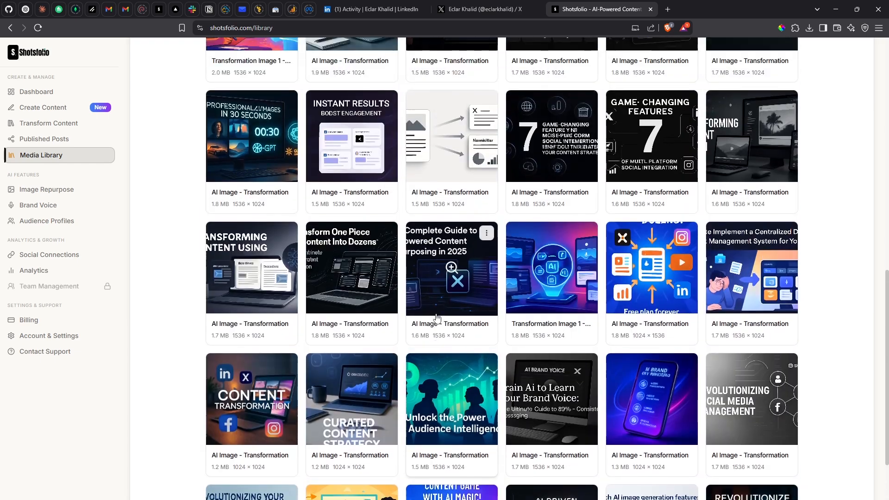
scroll(434, 307, "up", 10)
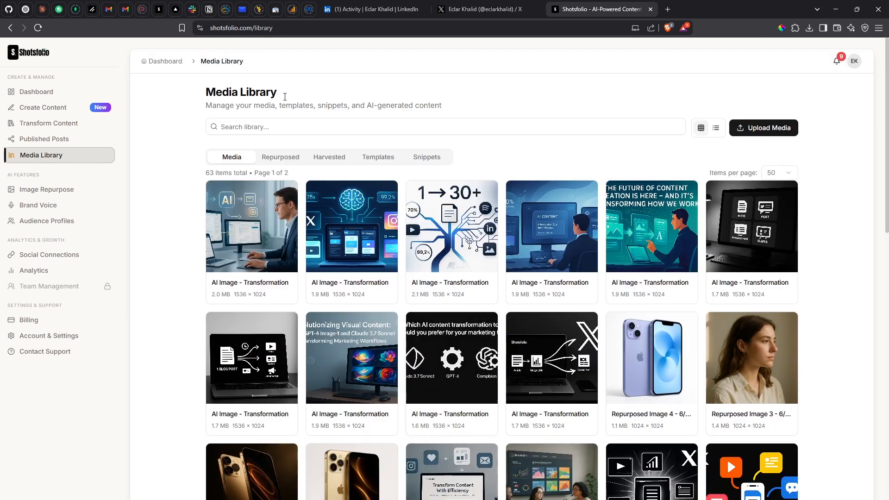
Step: Open the form for adding media, view its option to add content from a URL, and close it
left_click(776, 137)
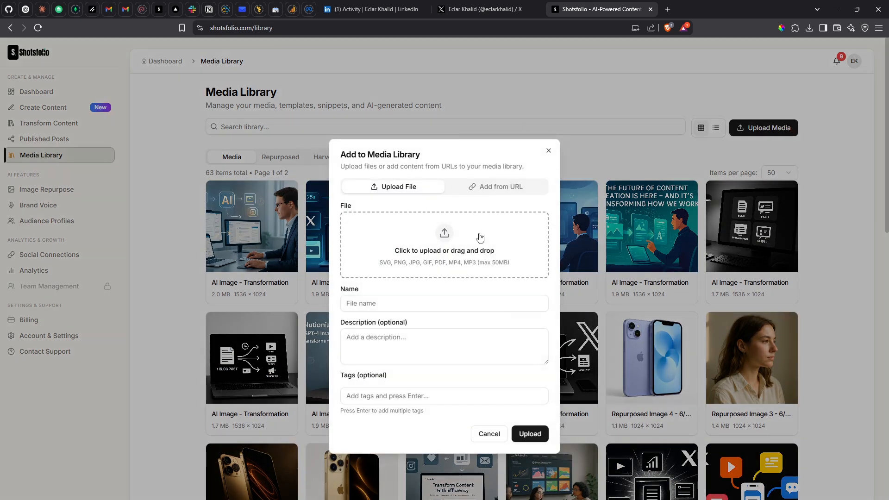
left_click(500, 187)
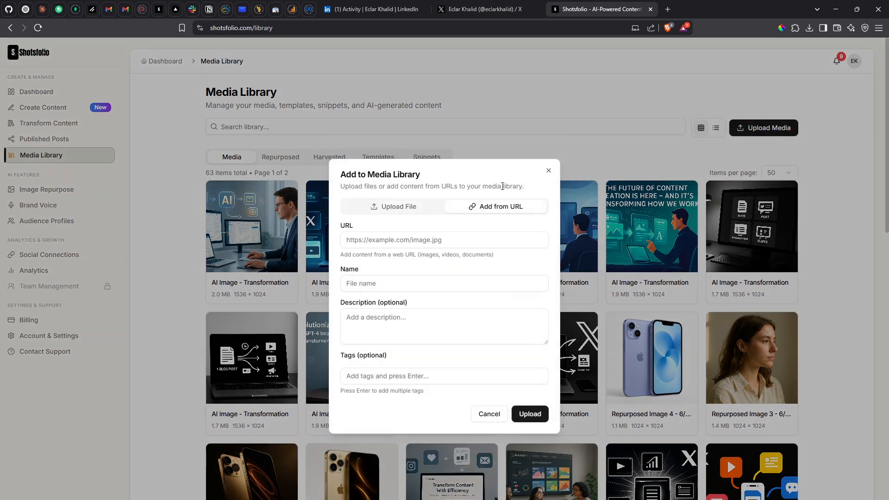
left_click(548, 170)
Step: View the library's repurposed, harvested and template sections, and look at the blank template creation form before closing it
left_click(297, 158)
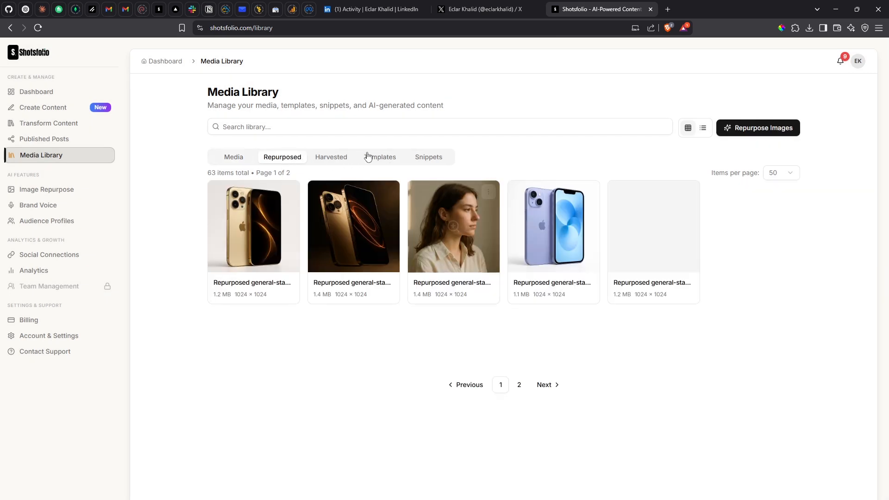
left_click(340, 157)
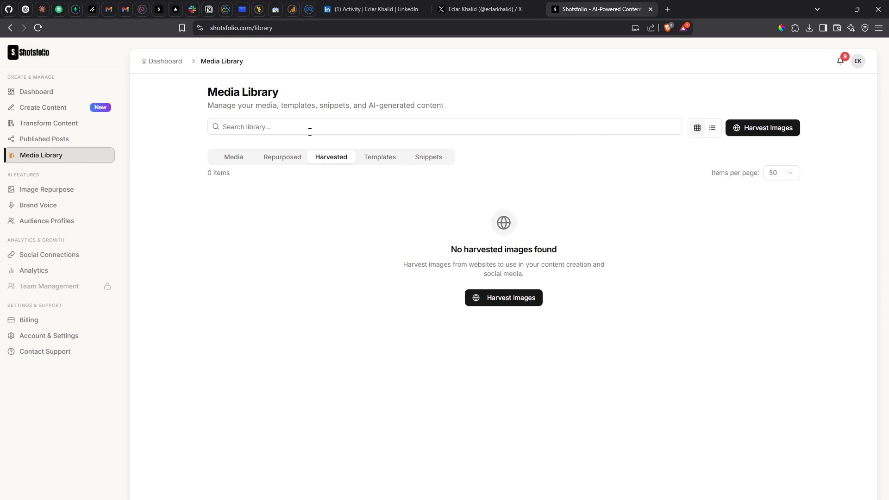
left_click(397, 162)
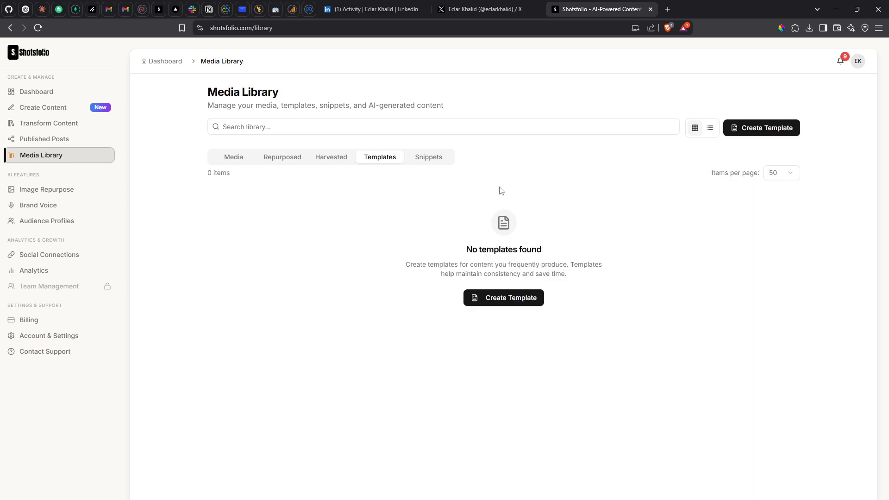
left_click(757, 130)
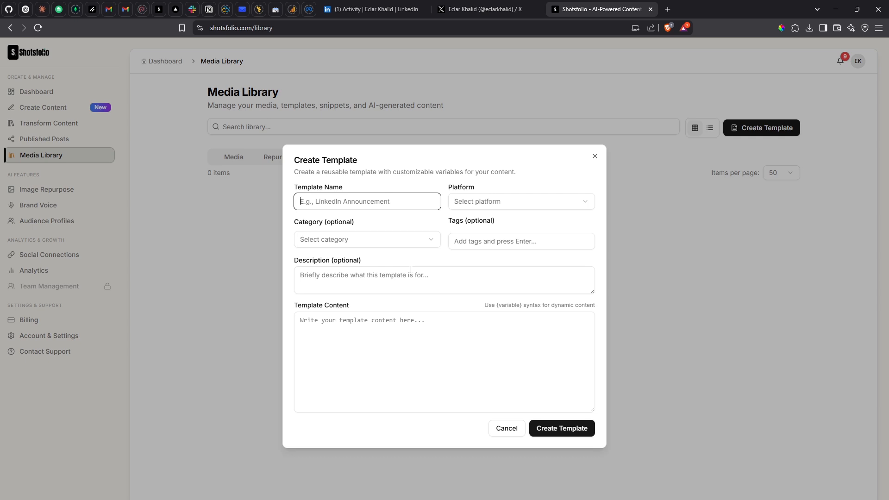
left_click(476, 118)
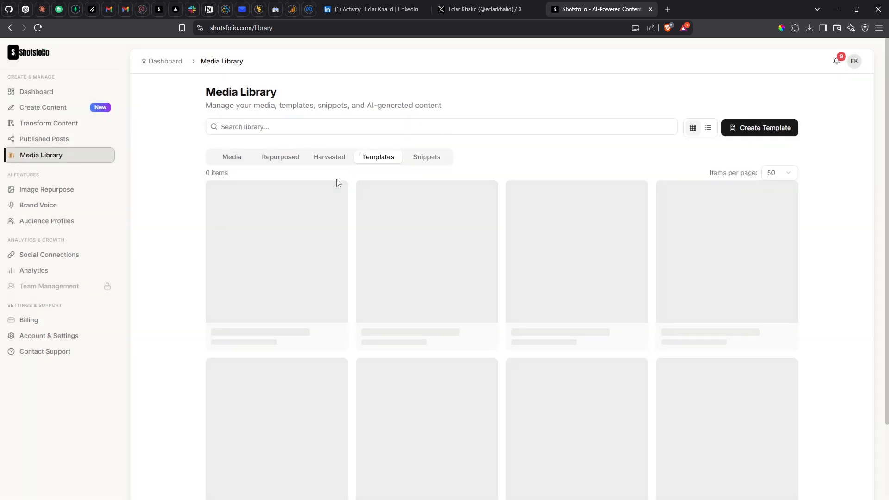
Step: View the library's snippets section, look at the blank snippet creation form, and close it
left_click(424, 157)
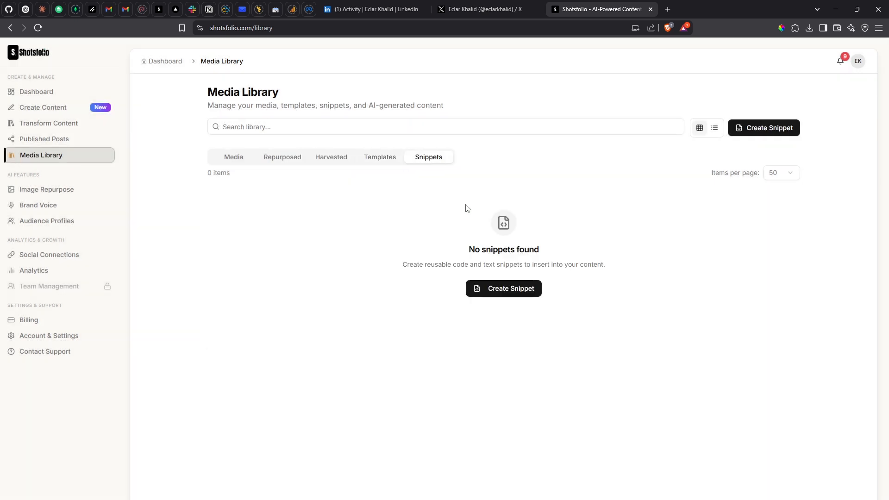
left_click(769, 130)
left_click(784, 350)
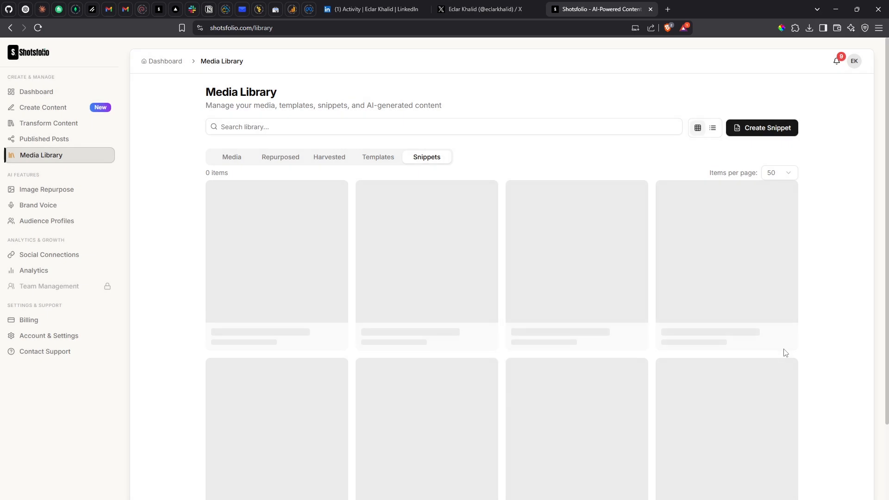
left_click(764, 128)
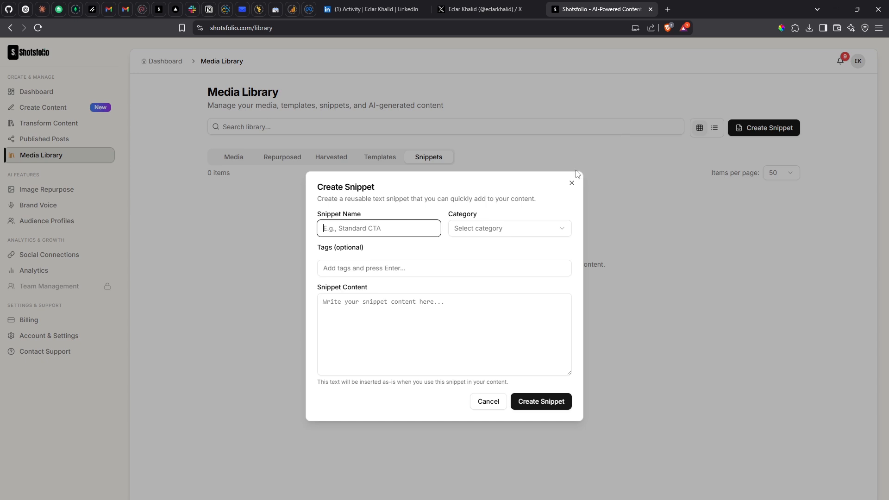
left_click(571, 183)
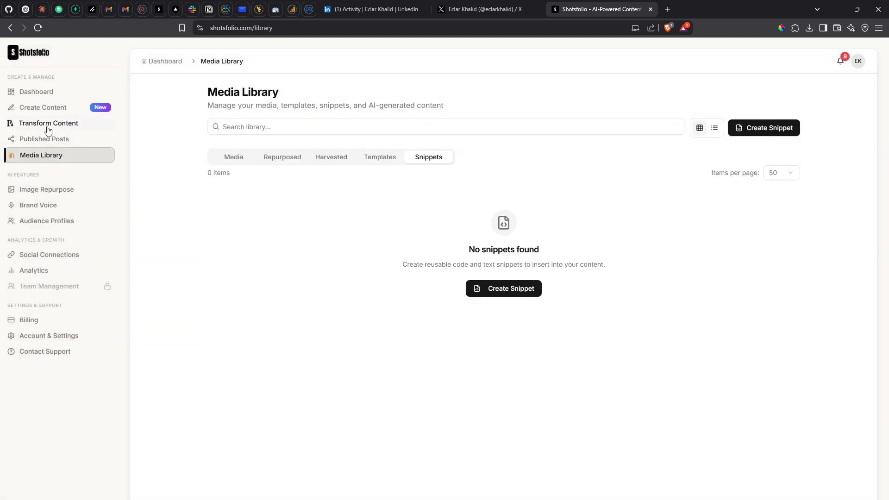
Step: Open the Email Newsletter transformation of the "Content Repurpose AI Tool" content item
left_click(48, 124)
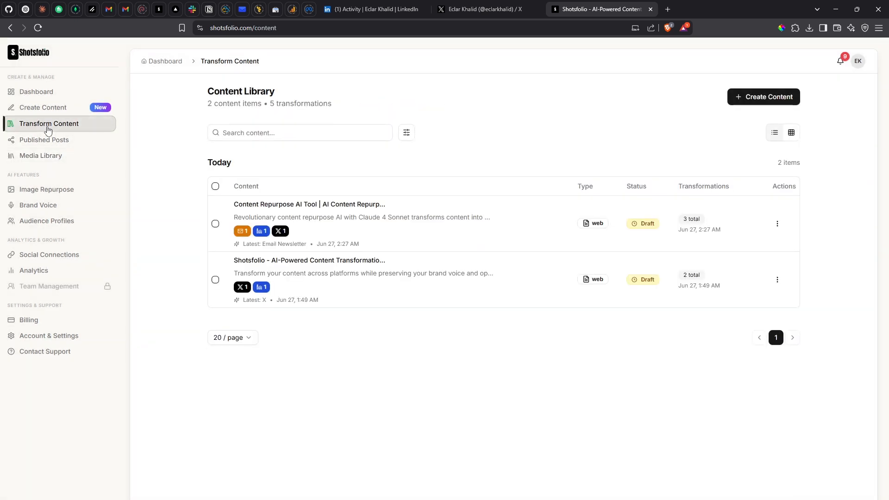
left_click(333, 206)
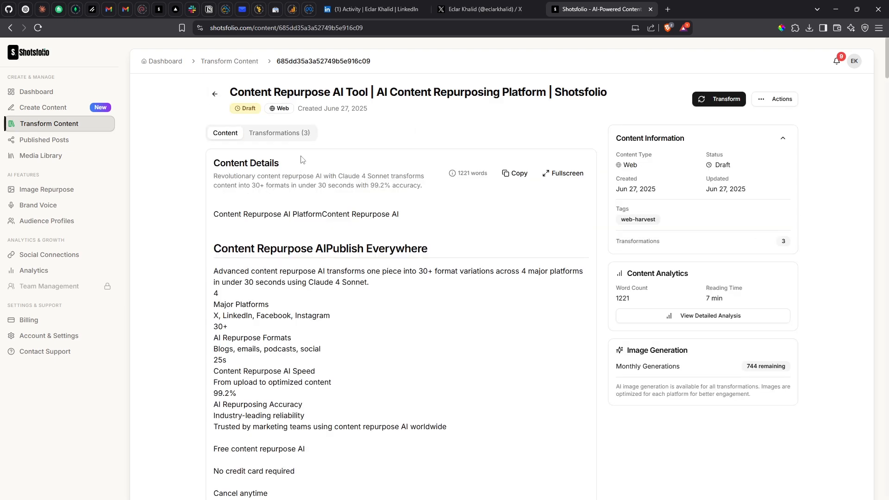
left_click(288, 138)
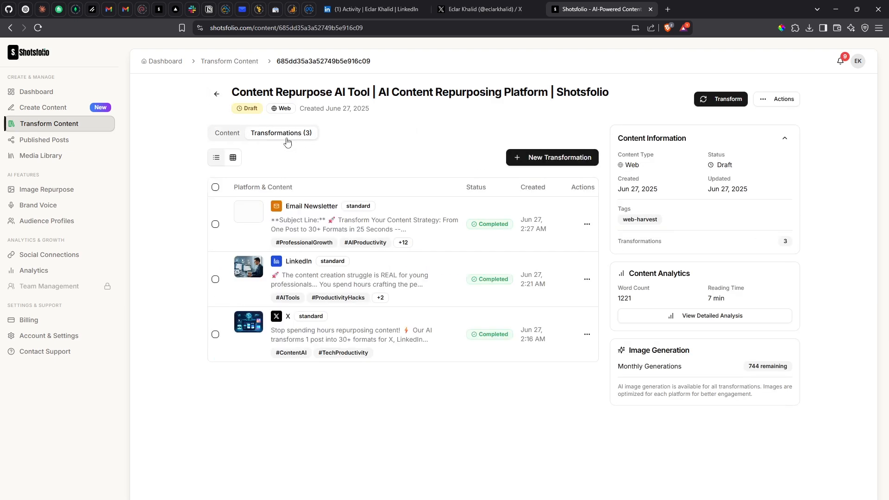
left_click(426, 214)
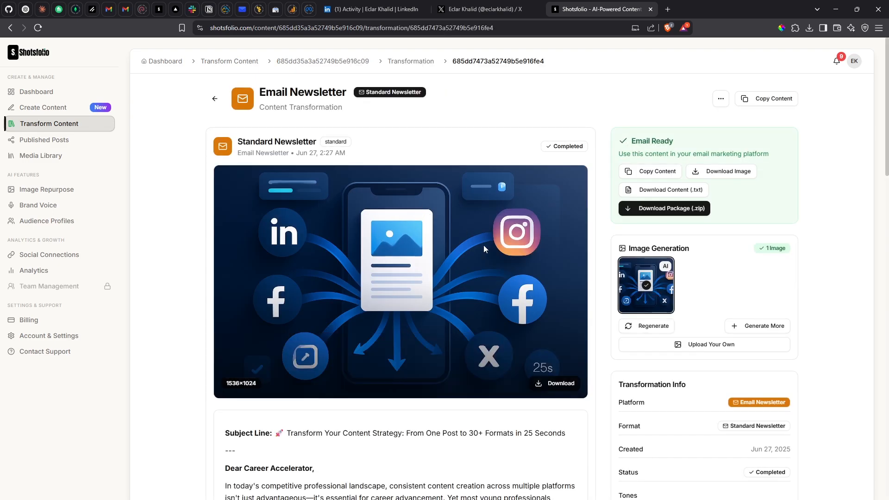
Step: Read through the generated newsletter from its subject line to the closing hashtags, and review its image and transformation info
scroll(483, 246, "down", 7)
scroll(485, 245, "down", 14)
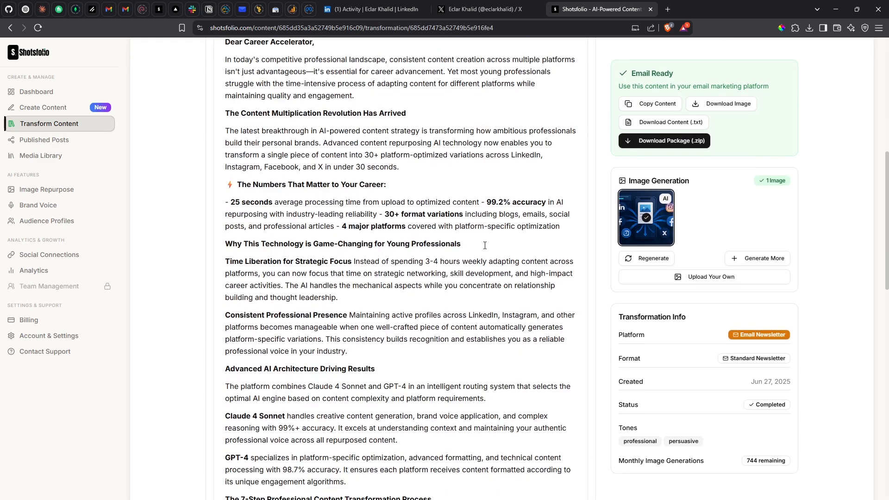
scroll(486, 241, "down", 9)
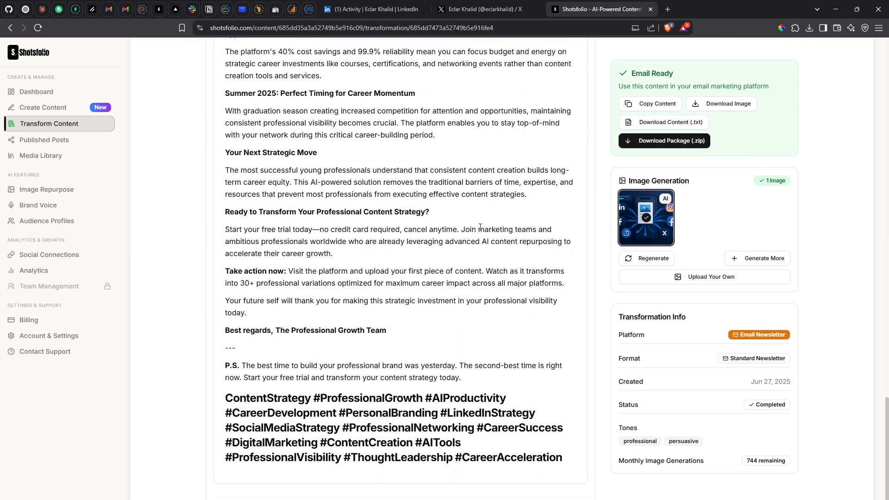
scroll(480, 227, "up", 20)
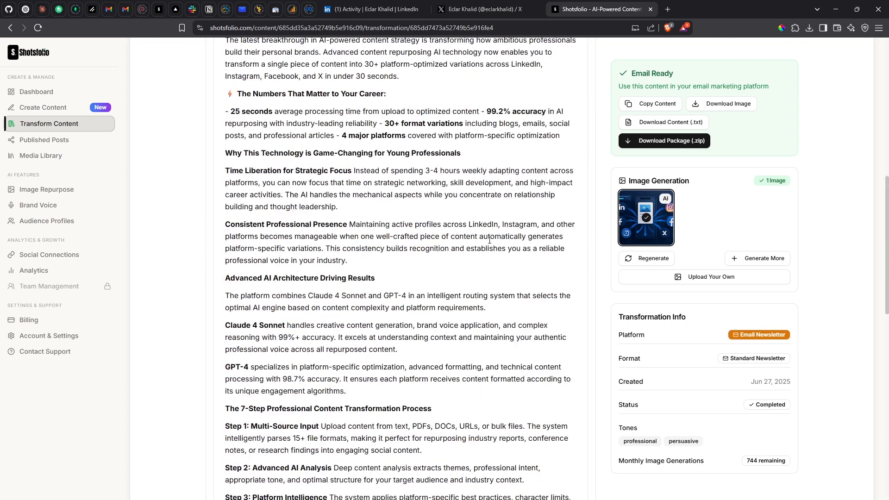
scroll(489, 240, "up", 10)
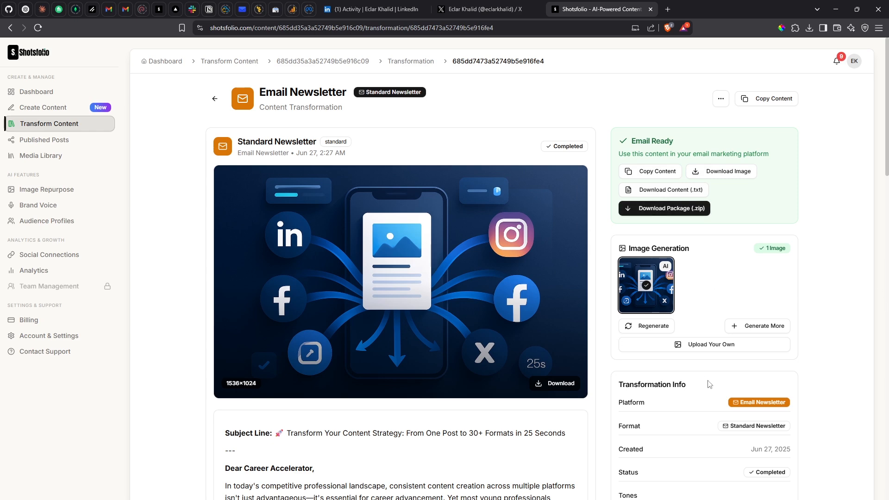
scroll(495, 438, "down", 4)
scroll(466, 443, "up", 4)
Step: Download "Repurposed Image 2 - 6/23/2025" from the media library as a PNG into the Downloads folder, and close its preview
left_click(66, 193)
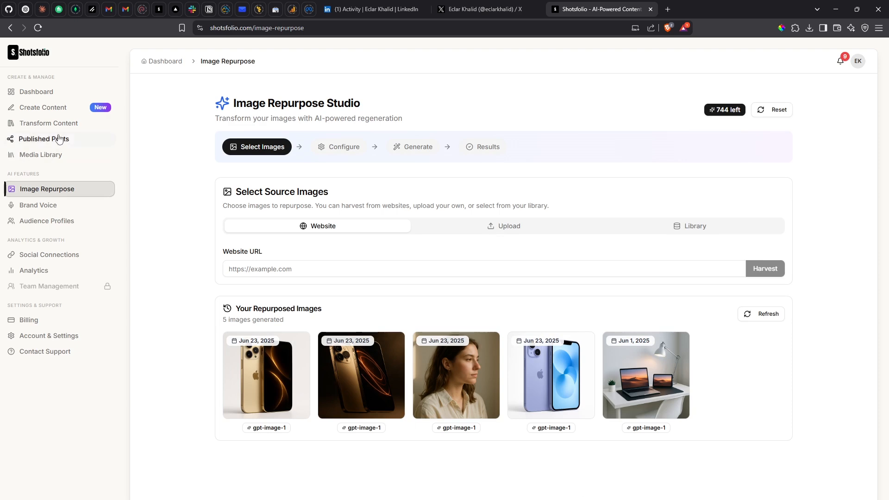
left_click(41, 154)
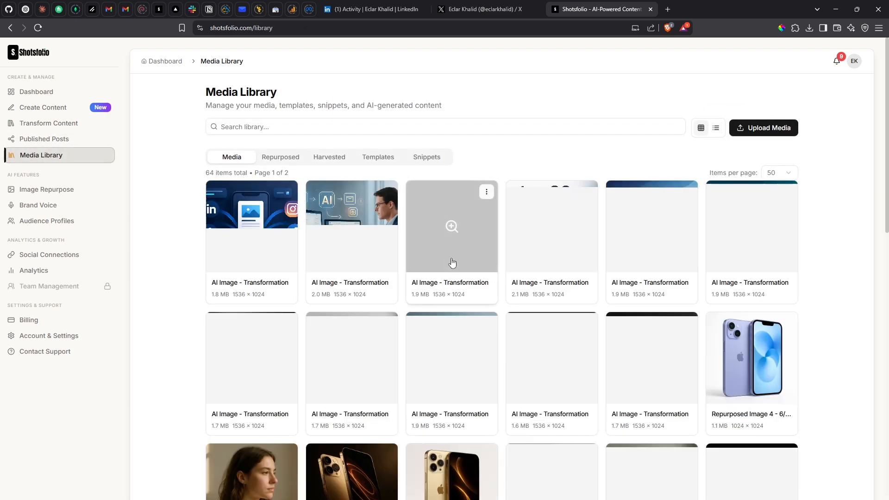
left_click(386, 454)
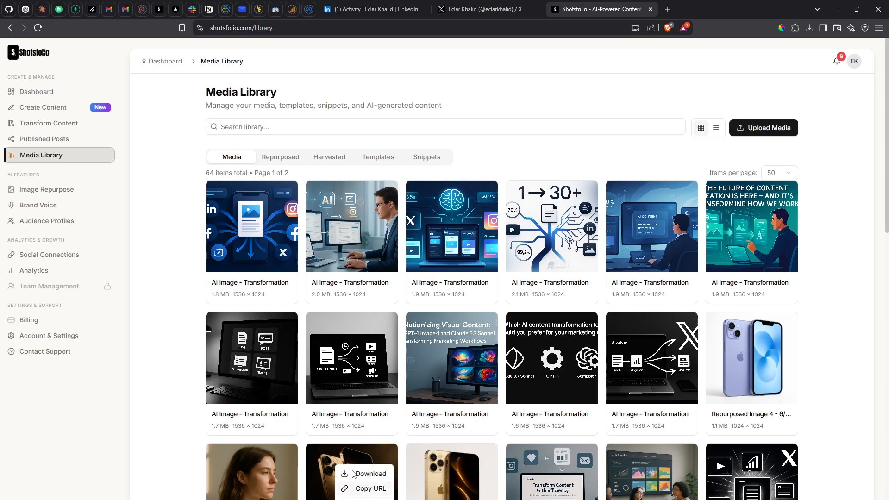
left_click(411, 492)
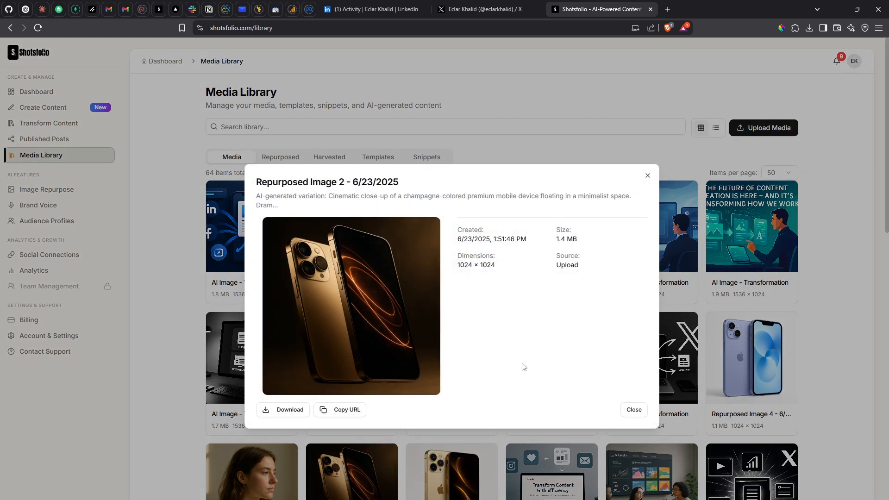
left_click(289, 410)
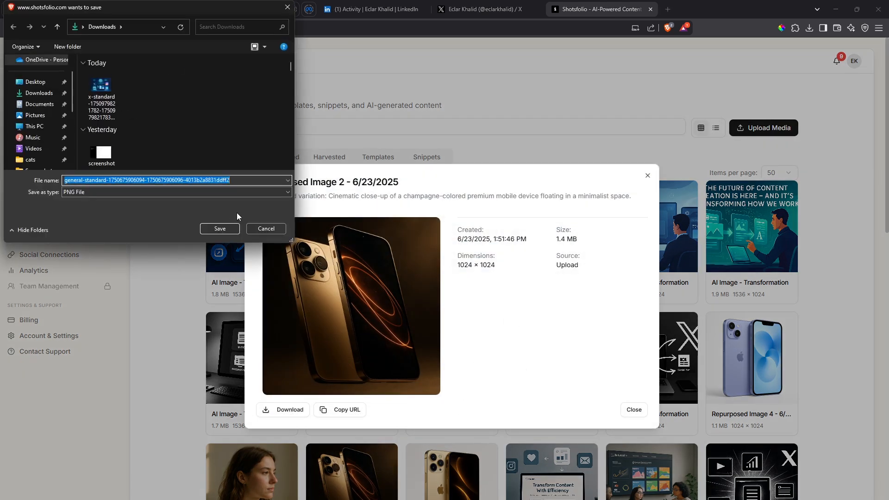
left_click(219, 229)
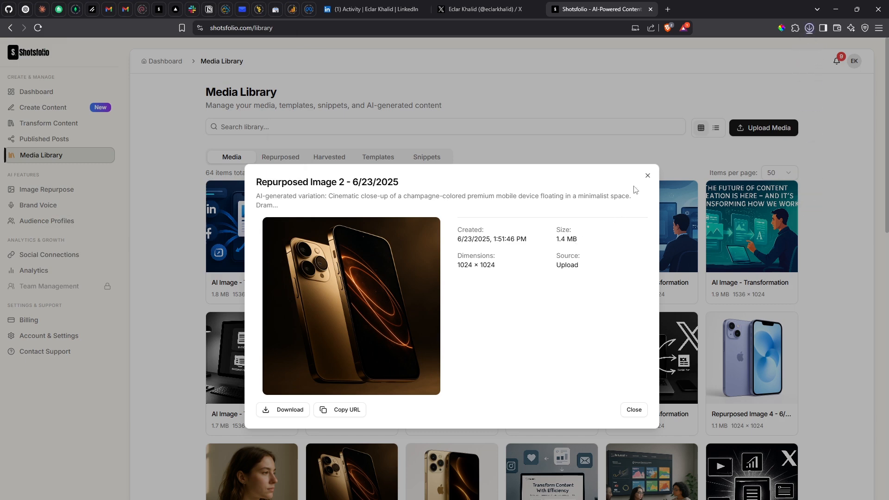
left_click(647, 176)
Step: Open the Image Repurpose Studio and review the website, upload and library options for source images
left_click(46, 189)
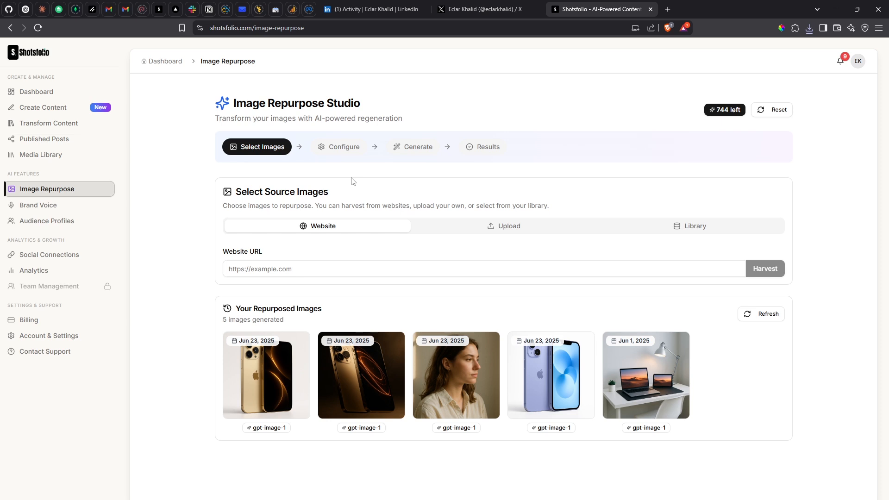
left_click(290, 269)
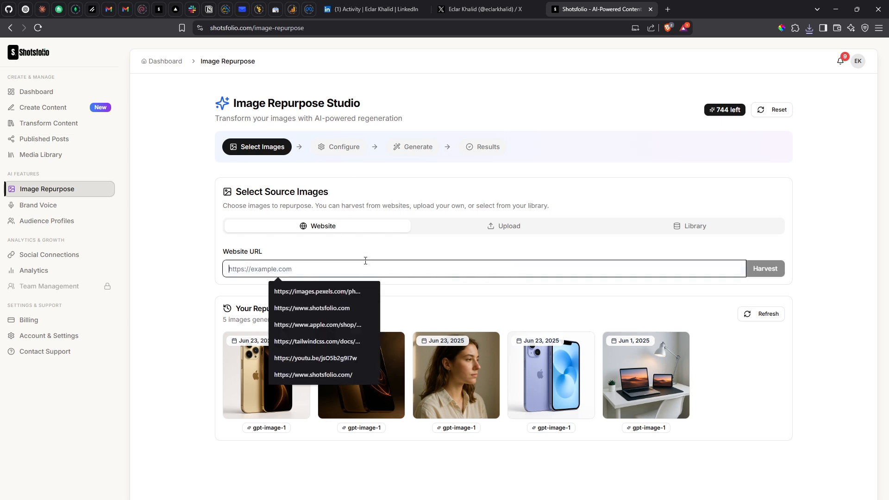
left_click(454, 255)
left_click(285, 265)
left_click(372, 253)
left_click(306, 268)
left_click(388, 244)
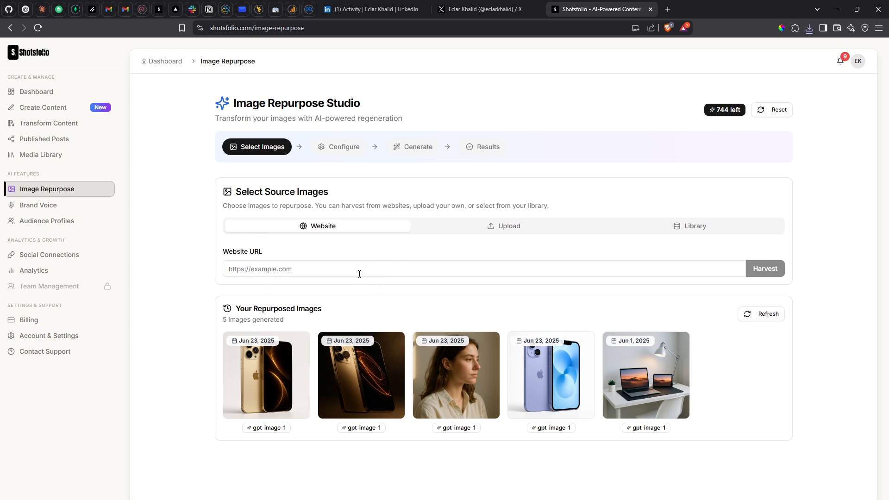
left_click(500, 231)
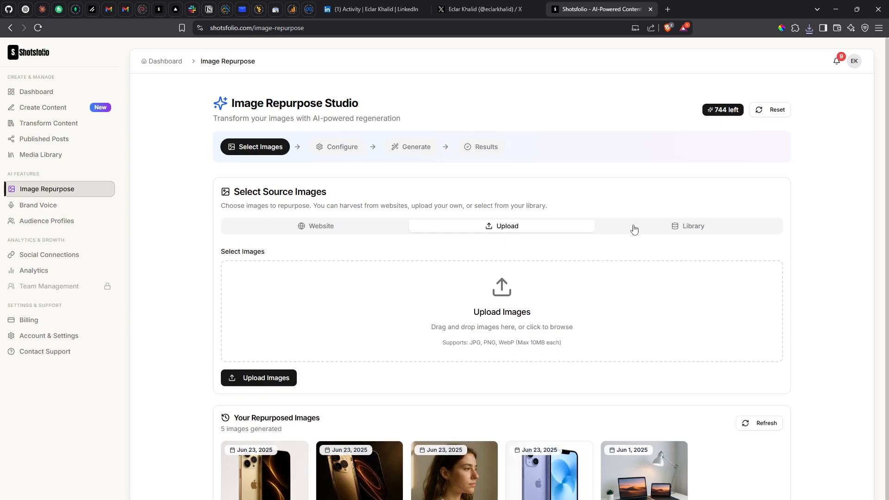
left_click(669, 232)
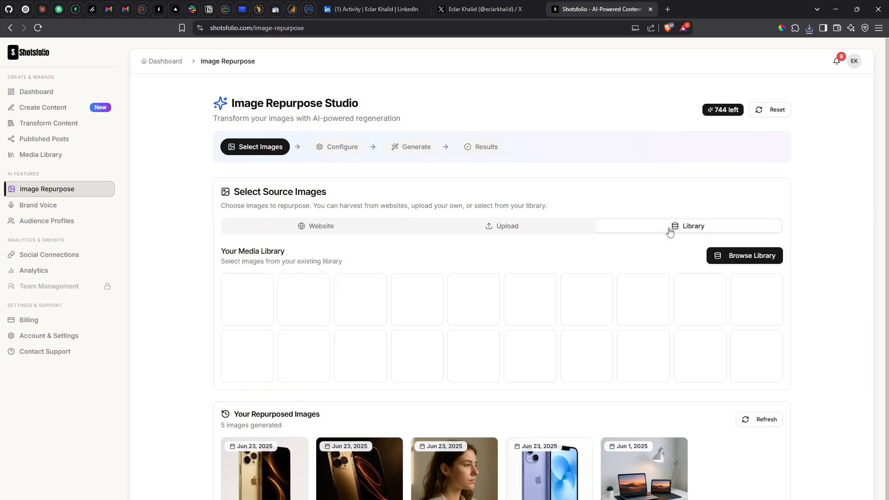
left_click(266, 225)
Step: Upload the downloaded gold phone image from the Downloads folder as the source for repurposing
left_click(488, 230)
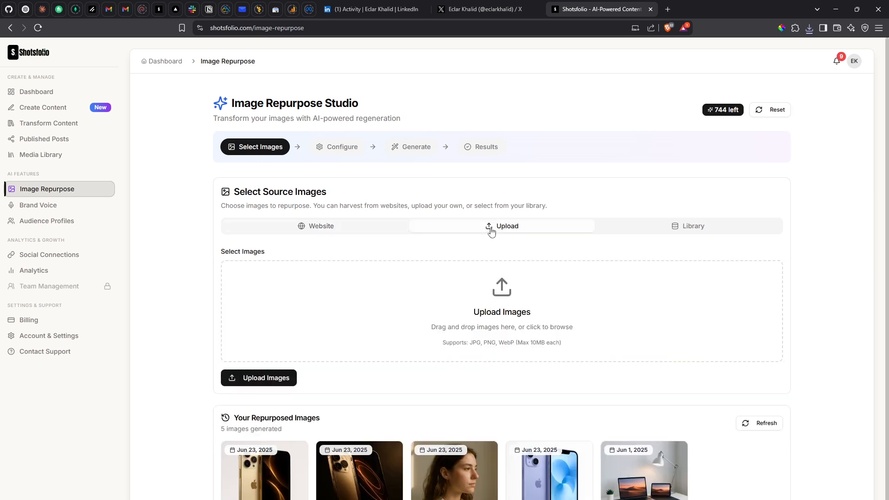
left_click(258, 381)
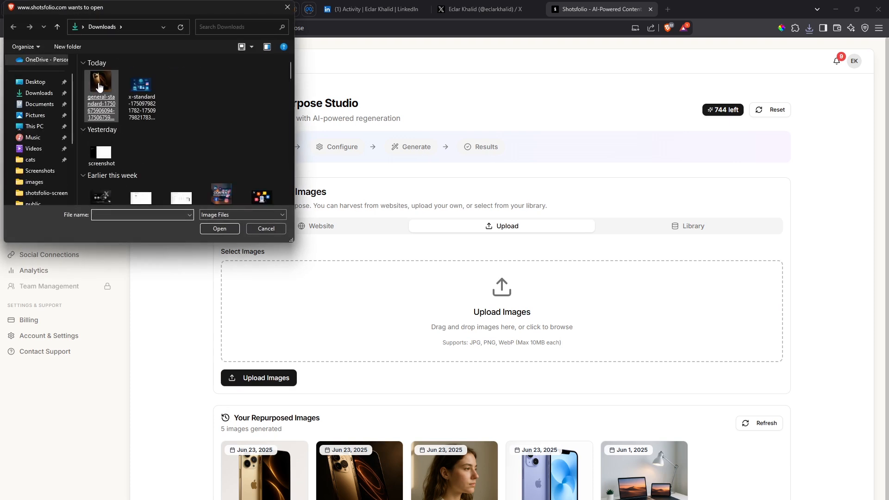
double_click(99, 88)
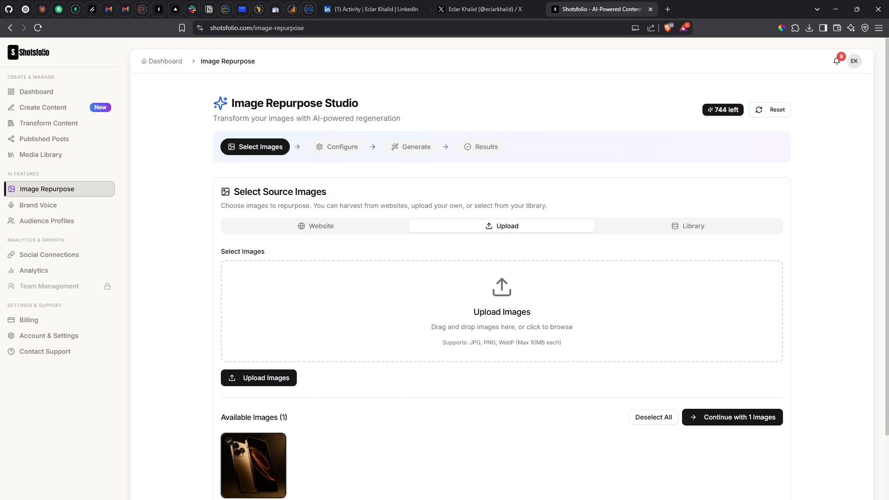
Step: Continue to the generation settings with the uploaded image and set the number of output images to 1
left_click(728, 416)
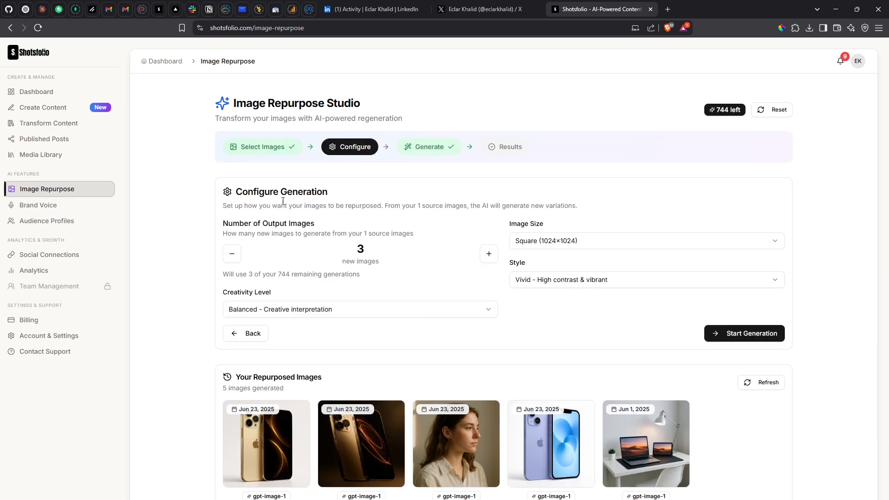
left_click(236, 254)
left_click(236, 254)
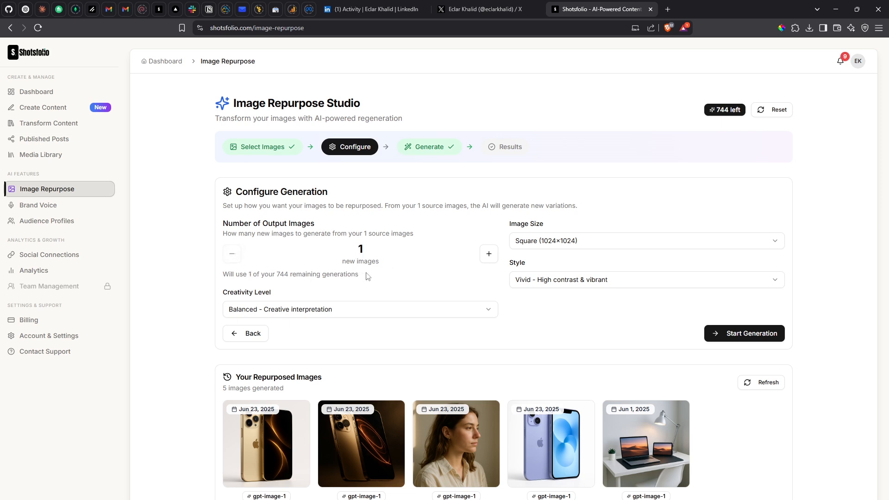
Step: Review the creativity level and image size settings, and set the style to "Natural - Realistic & subdued"
left_click_drag(368, 274, 258, 273)
left_click(401, 271)
left_click(304, 312)
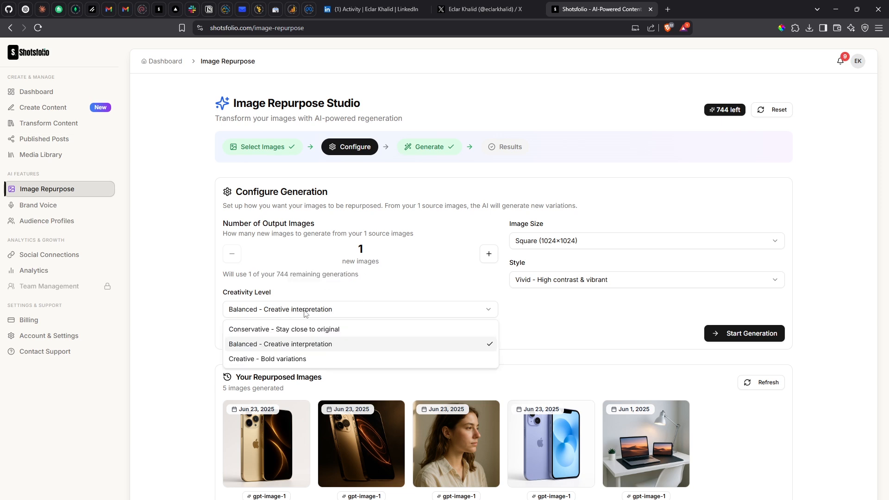
left_click(305, 314)
left_click(537, 247)
left_click(544, 260)
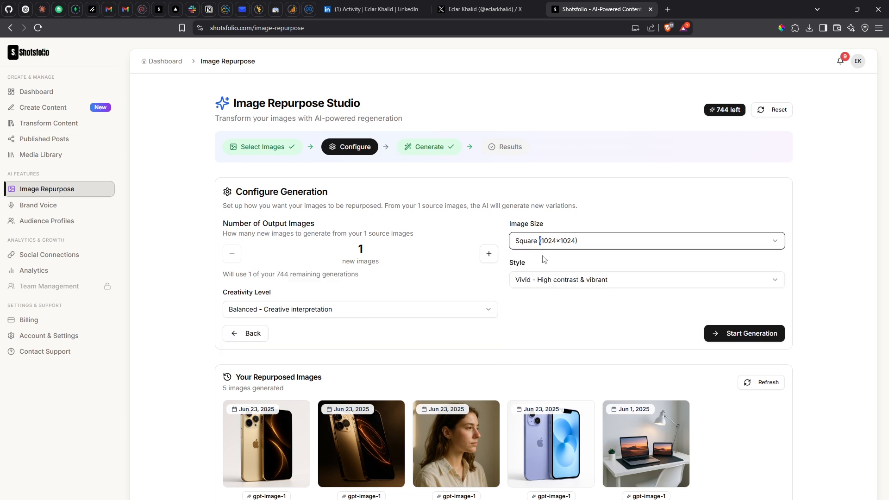
left_click(547, 281)
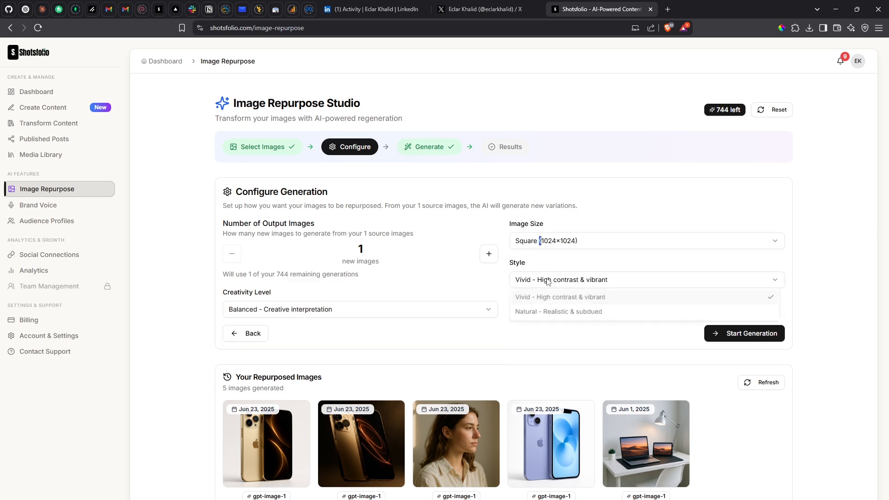
left_click(570, 317)
Step: Proceed to the generation stage and generate the one new image from the uploaded source
left_click(706, 328)
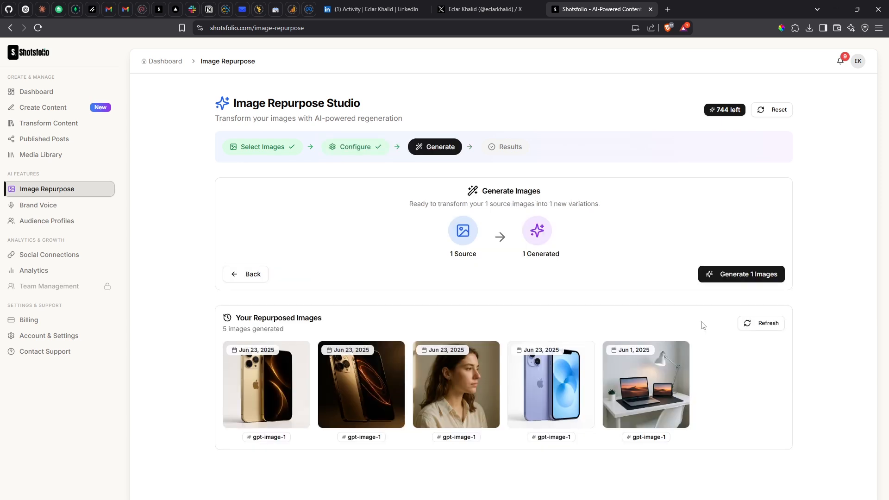
left_click(751, 275)
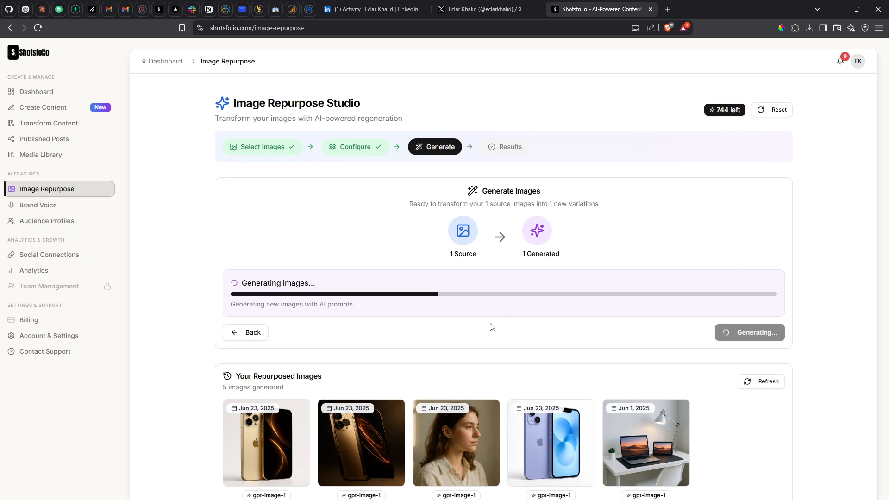
left_click_drag(359, 305, 234, 306)
left_click(345, 312)
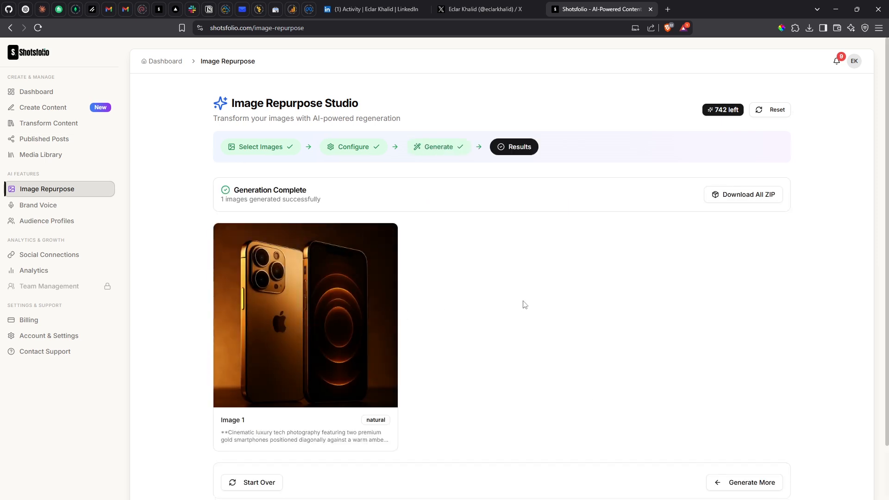
Step: Examine the generated gold phone image, its description and the repurposed images section on the results page
scroll(524, 303, "down", 2)
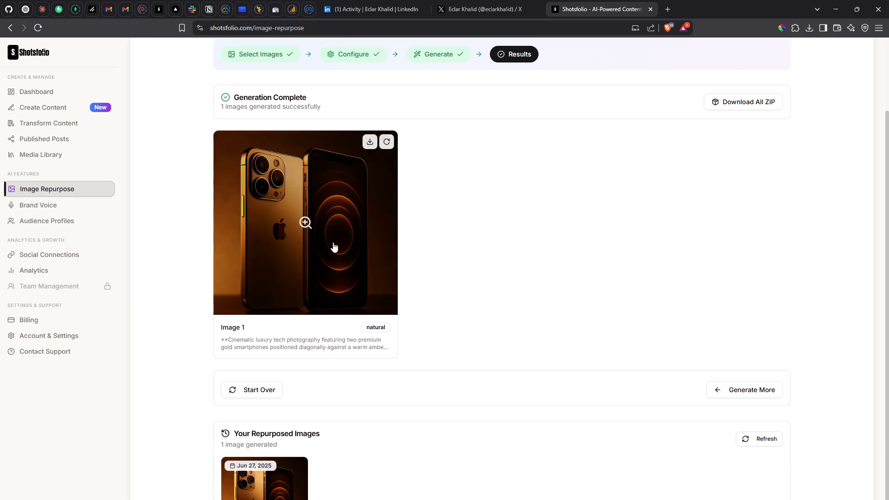
scroll(509, 282, "down", 1)
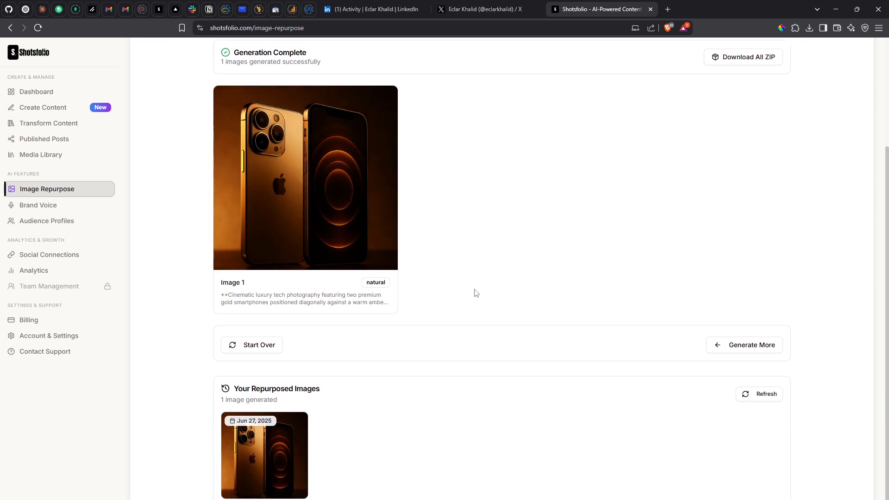
left_click_drag(226, 295, 395, 307)
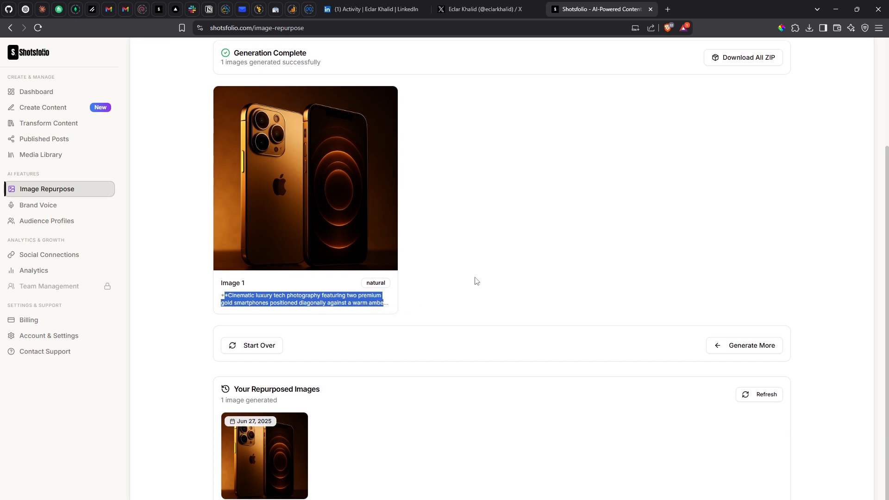
scroll(476, 280, "up", 3)
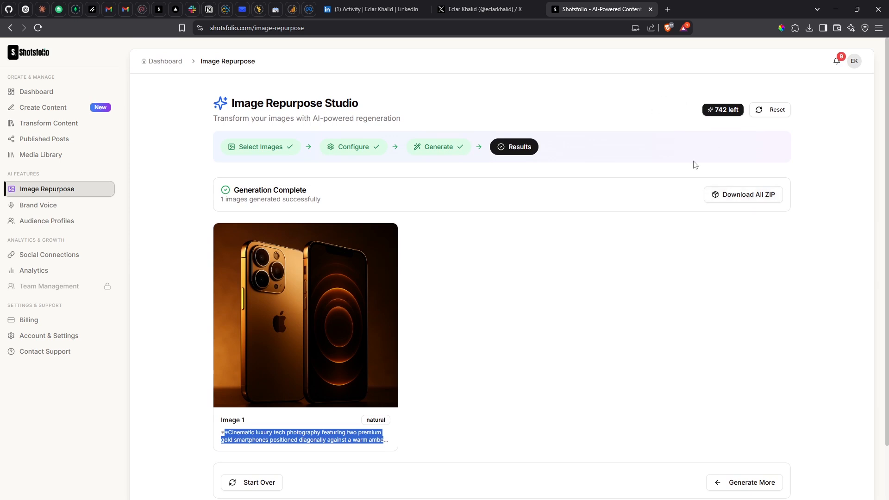
scroll(662, 357, "down", 3)
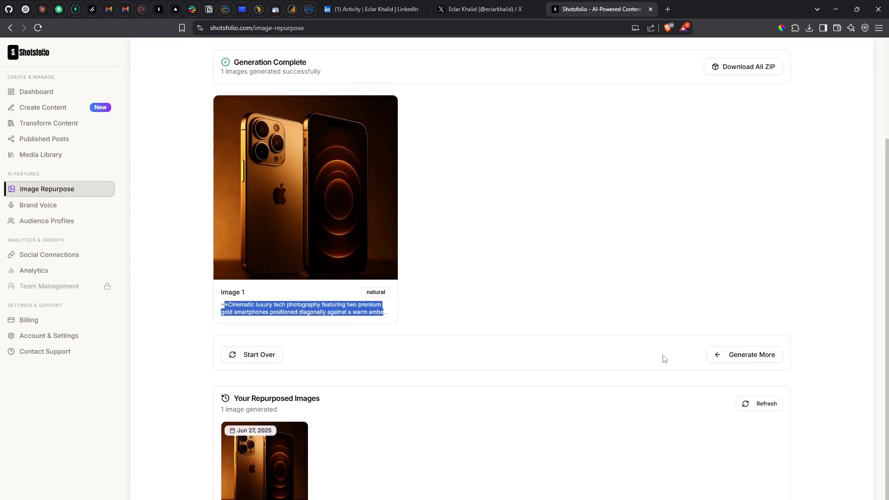
scroll(349, 419, "up", 2)
scroll(602, 454, "down", 2)
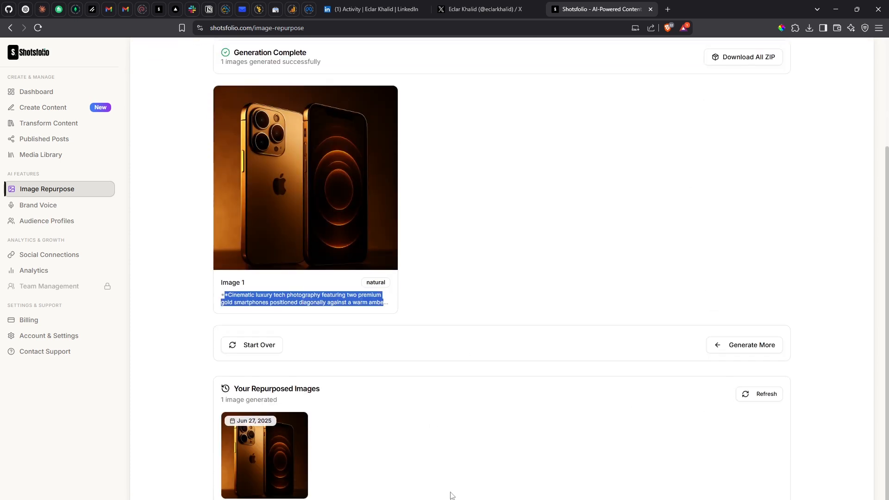
scroll(393, 393, "up", 3)
scroll(273, 412, "down", 2)
Step: Start the repurposing workflow over and compare previews of the dark Jun 23 gold phone image and the new Jun 27 image
left_click(252, 390)
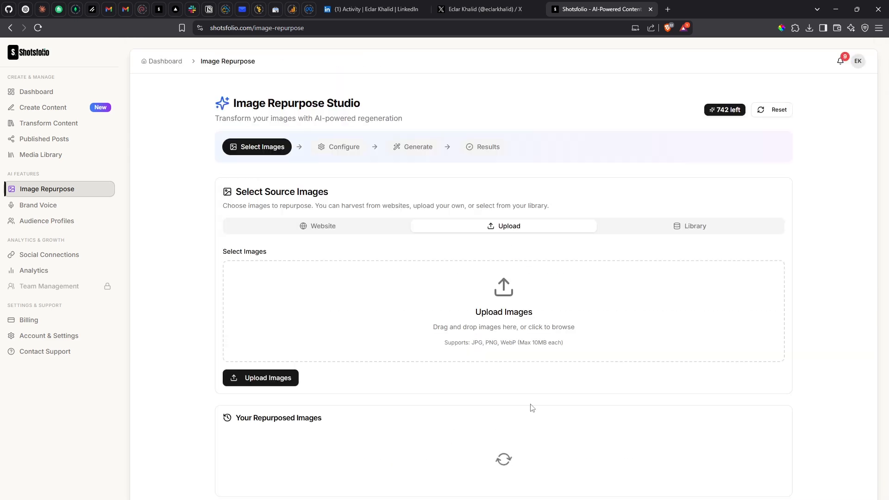
scroll(509, 389, "down", 1)
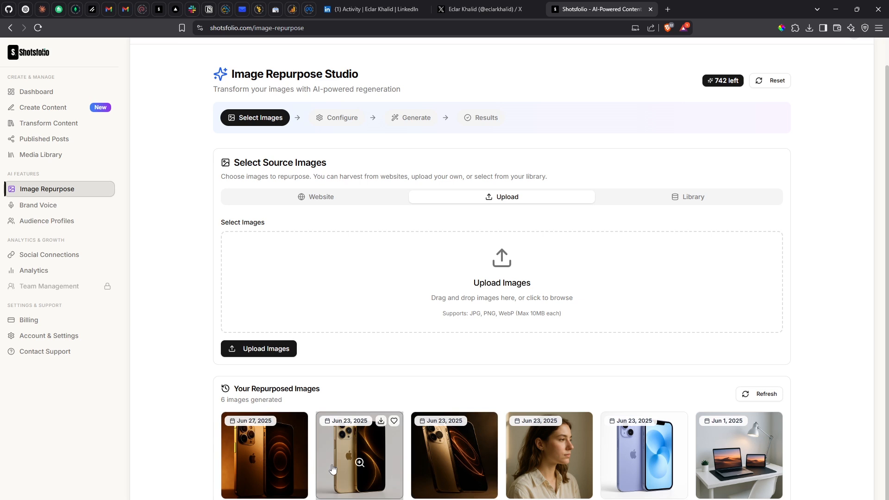
left_click(447, 450)
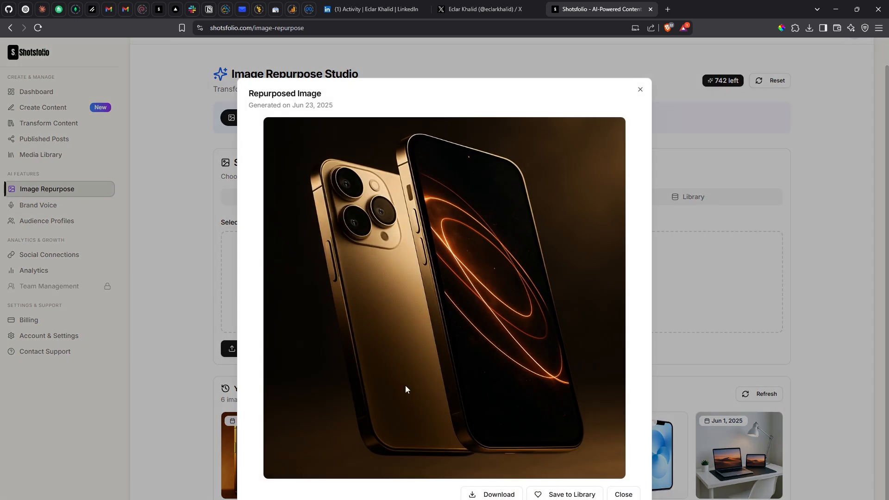
left_click(157, 327)
left_click(247, 452)
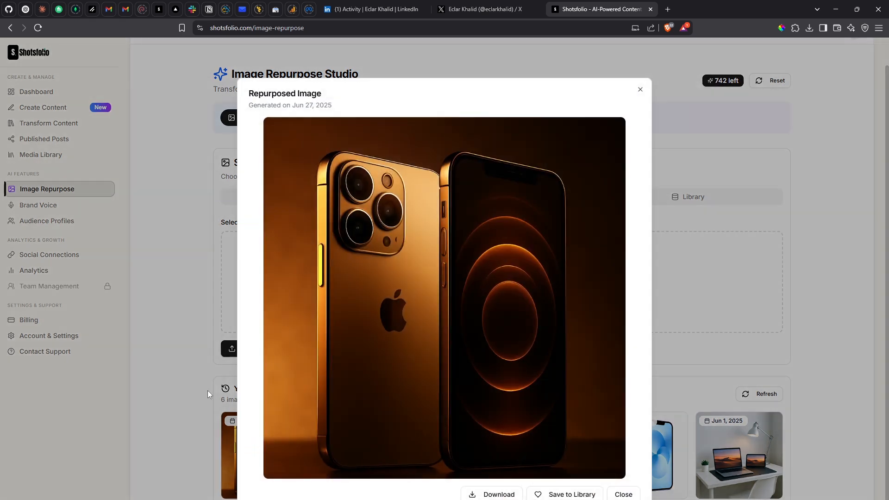
left_click(189, 335)
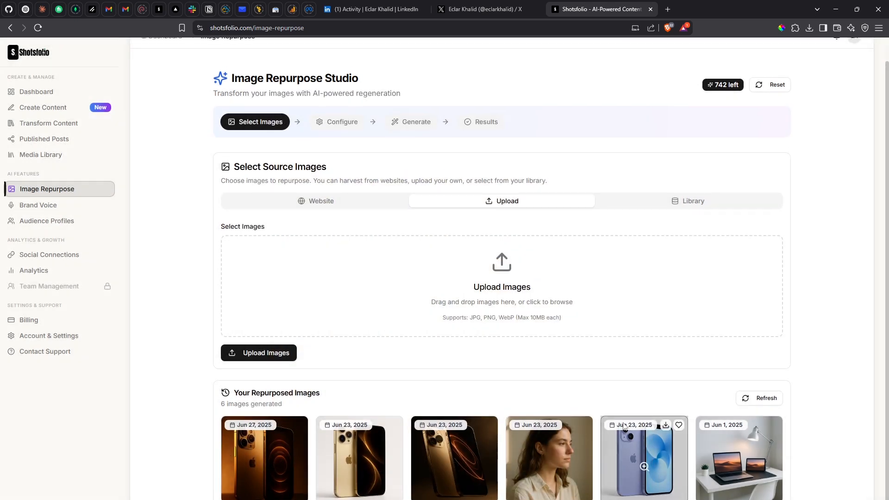
Step: Show the website option for source images, and open the Dashboard to review its Recent Activity section
scroll(377, 319, "up", 2)
left_click(355, 228)
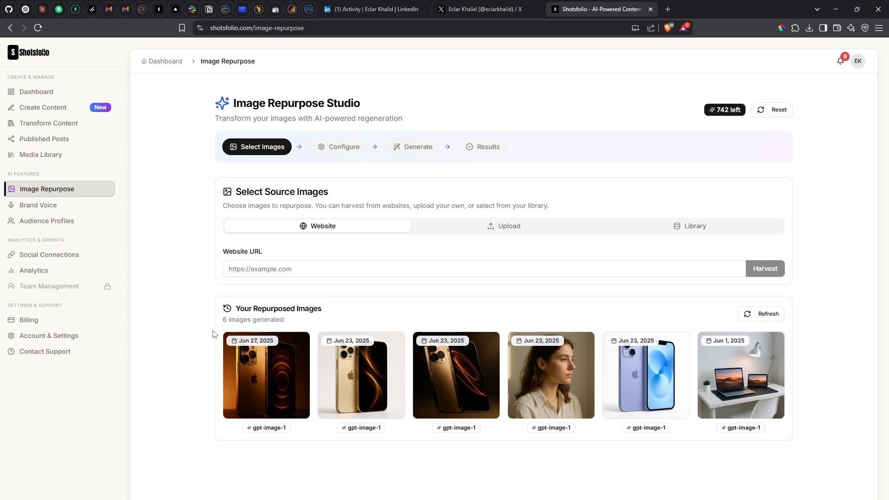
left_click(65, 96)
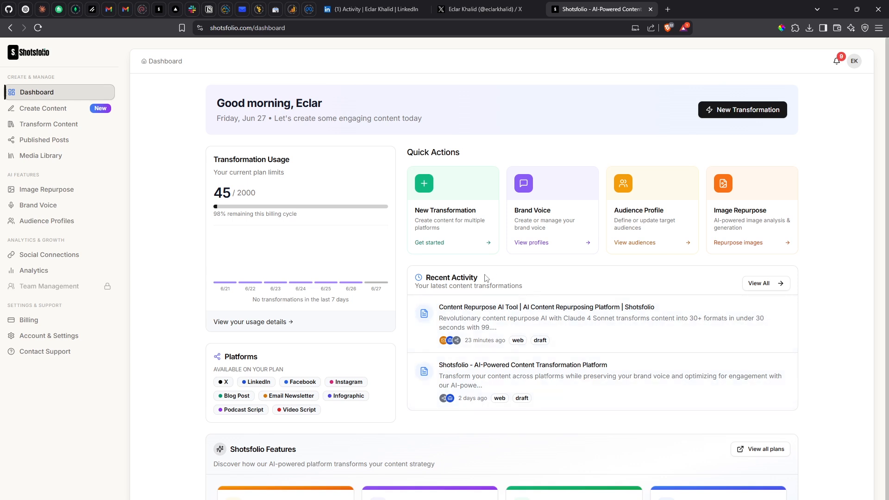
left_click_drag(425, 277, 460, 278)
left_click(538, 278)
Step: Open Analytics and review the overview charts and AI Insights for the last 30 days
left_click(40, 273)
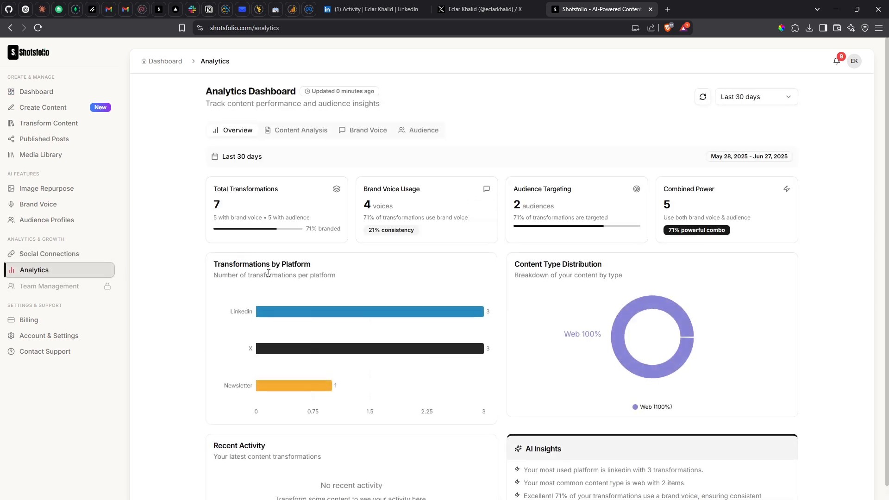
scroll(329, 262, "down", 2)
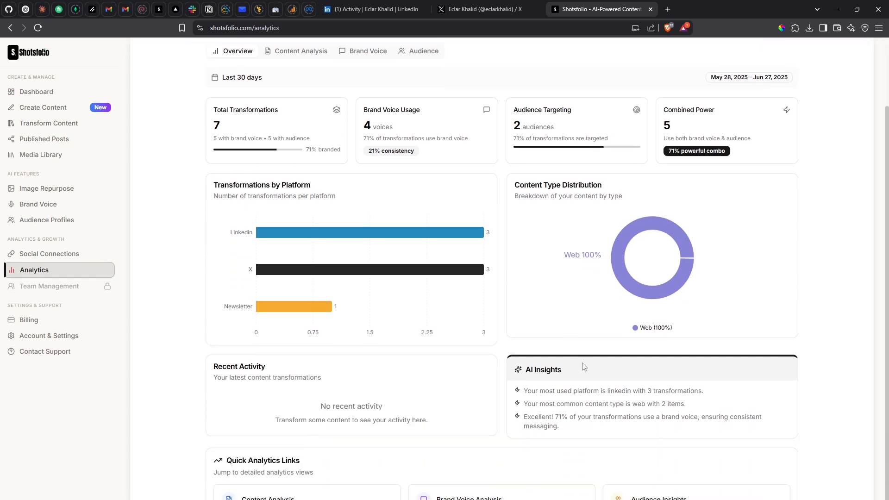
scroll(330, 231, "up", 2)
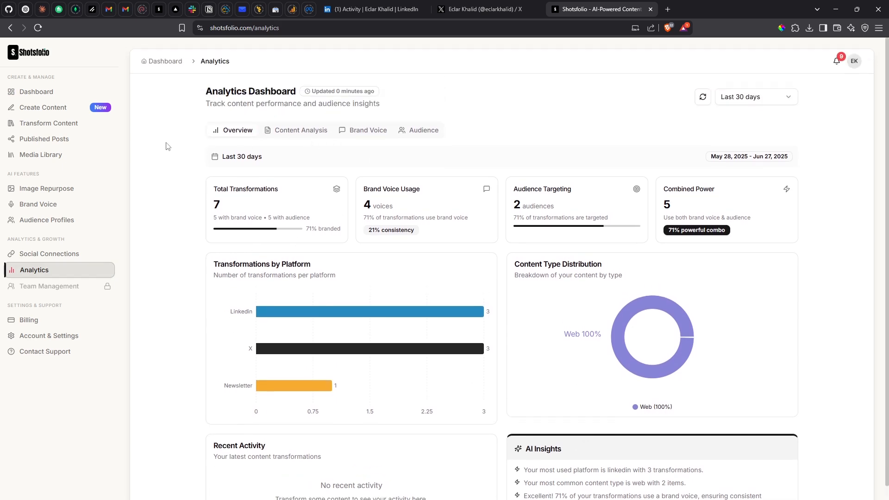
Step: Examine the content analysis insights and recommendations for "Content Repurpose AI Tool", and return to the analytics dashboard
left_click(289, 134)
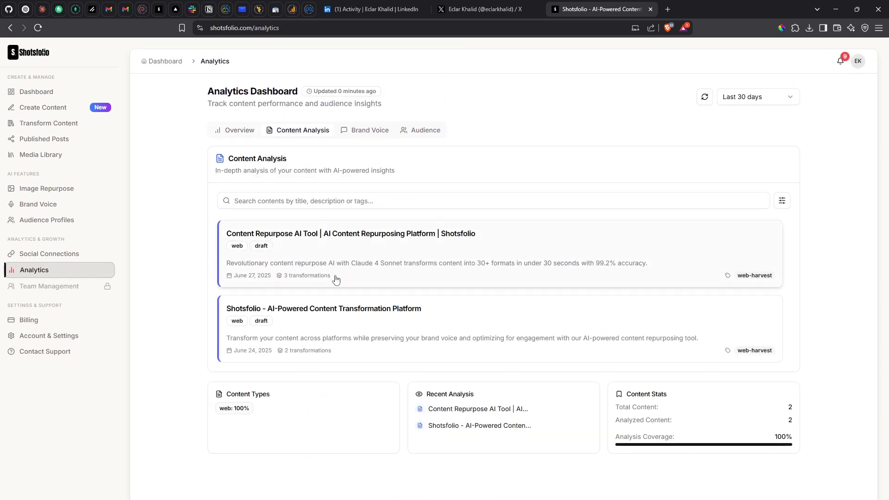
left_click(435, 250)
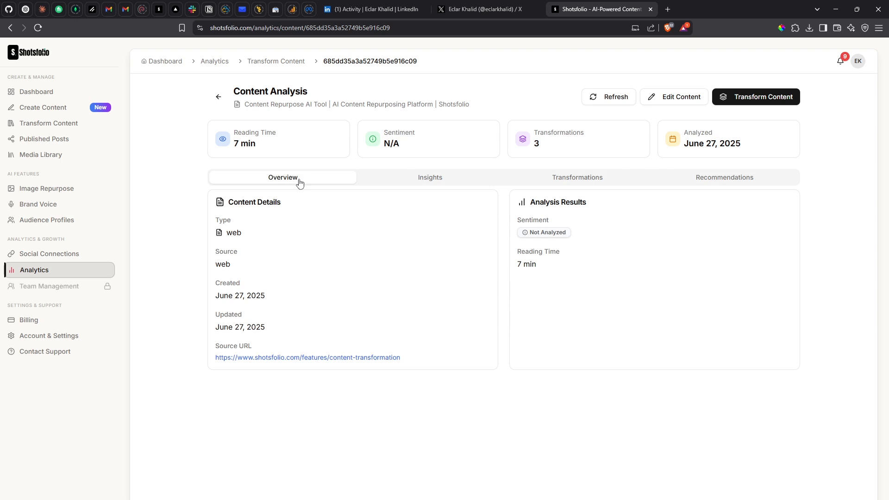
left_click(455, 185)
left_click_drag(618, 236, 543, 213)
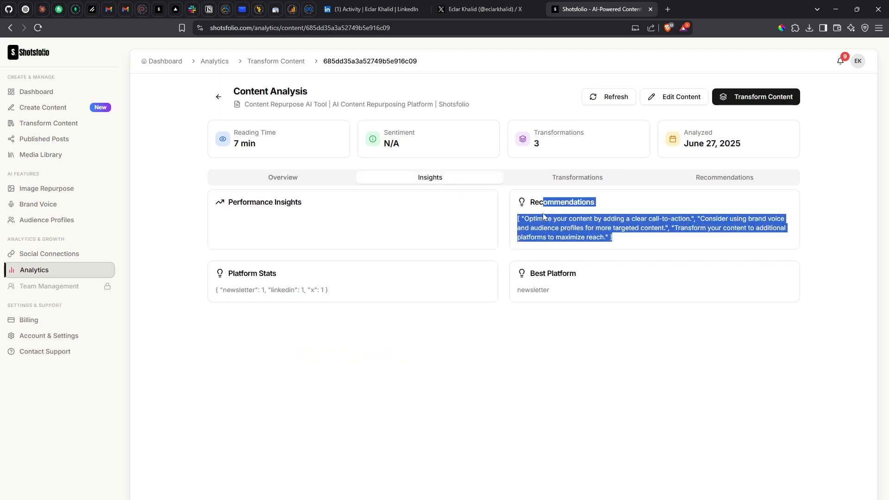
left_click(554, 228)
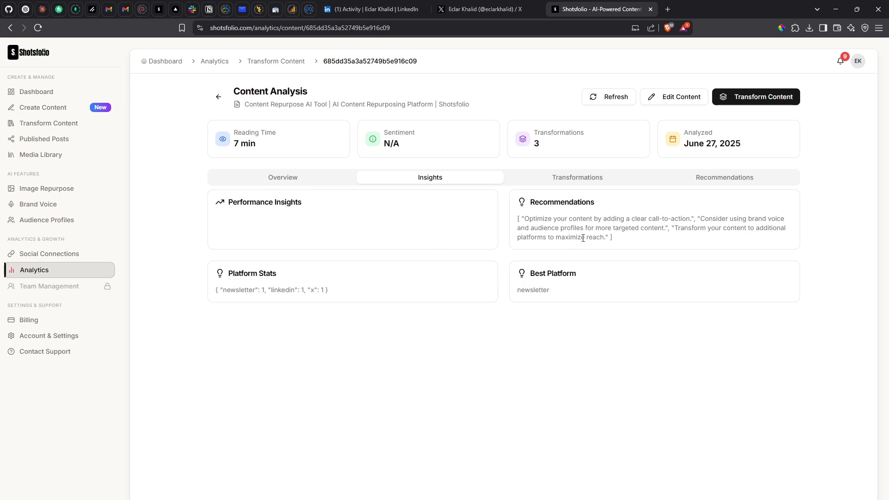
left_click(216, 94)
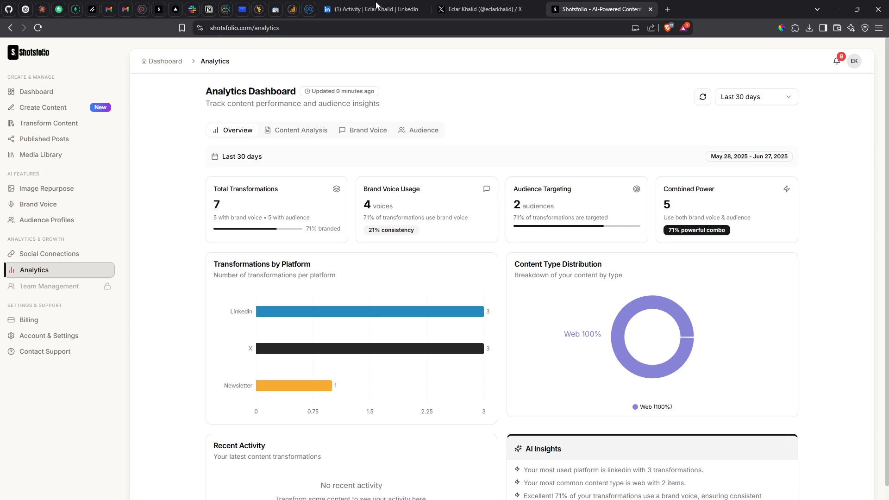
Step: Review the Audience, Brand Voice and Content Analysis analytics views, and return to the overview
left_click(419, 132)
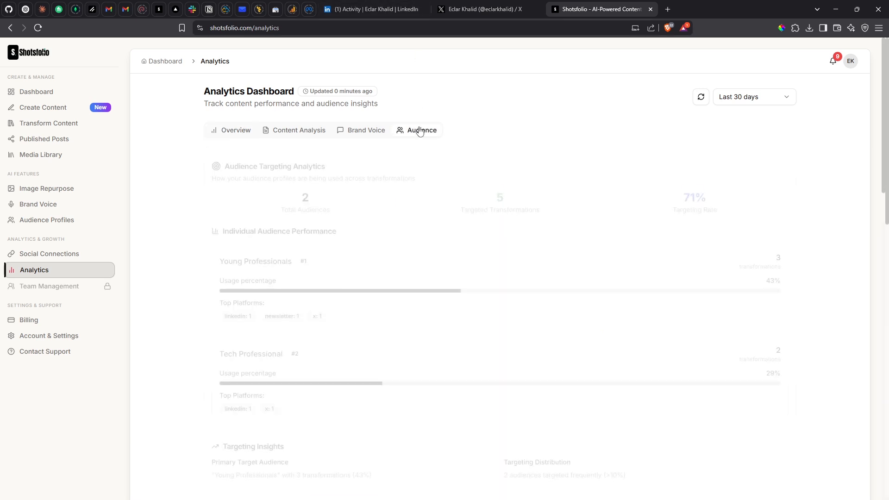
left_click(359, 132)
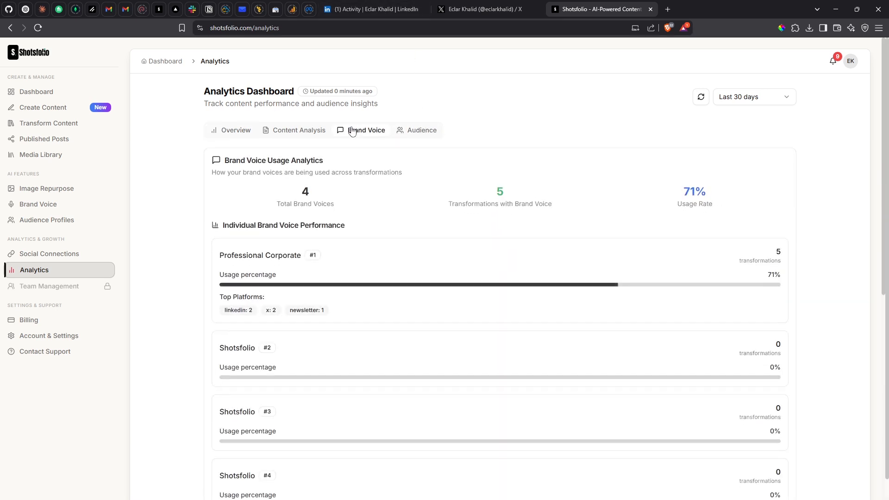
left_click(289, 133)
left_click(240, 135)
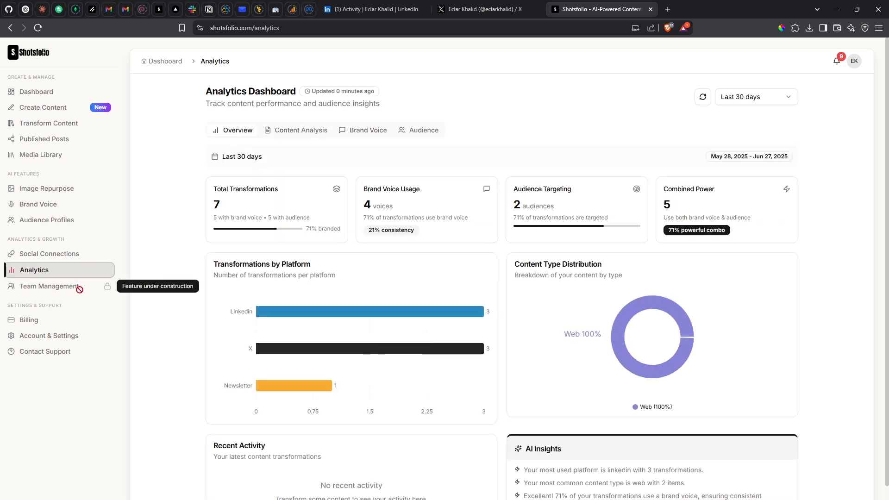
Step: Open Billing and review the current subscription and usage statistics
left_click(63, 324)
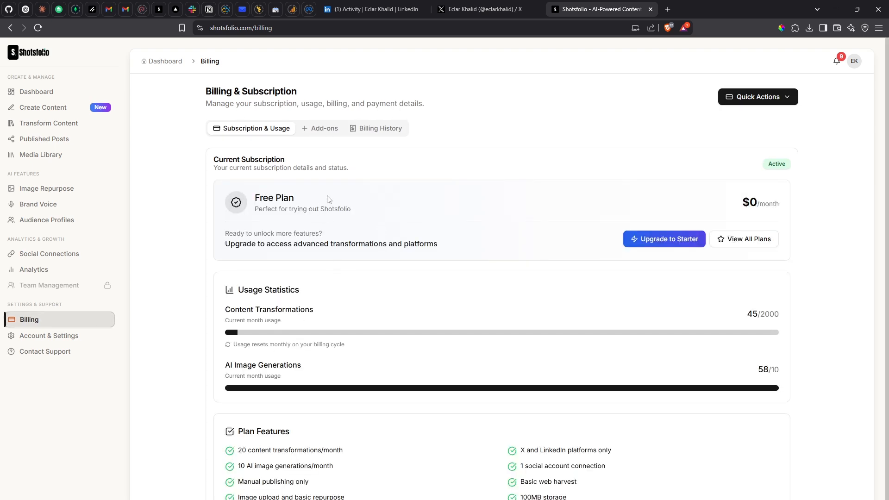
scroll(324, 199, "down", 1)
scroll(318, 201, "up", 1)
Step: Review the add-on credit packs for transformations and image generation on the billing page
left_click(325, 129)
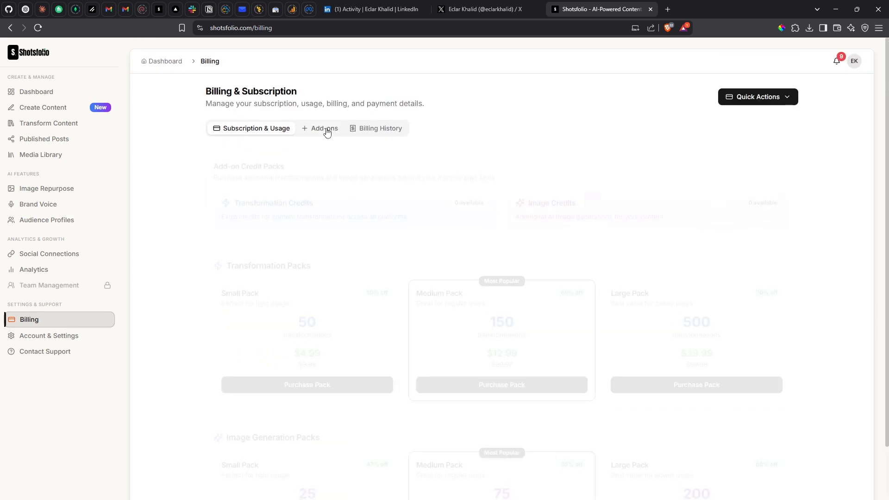
scroll(509, 174, "down", 1)
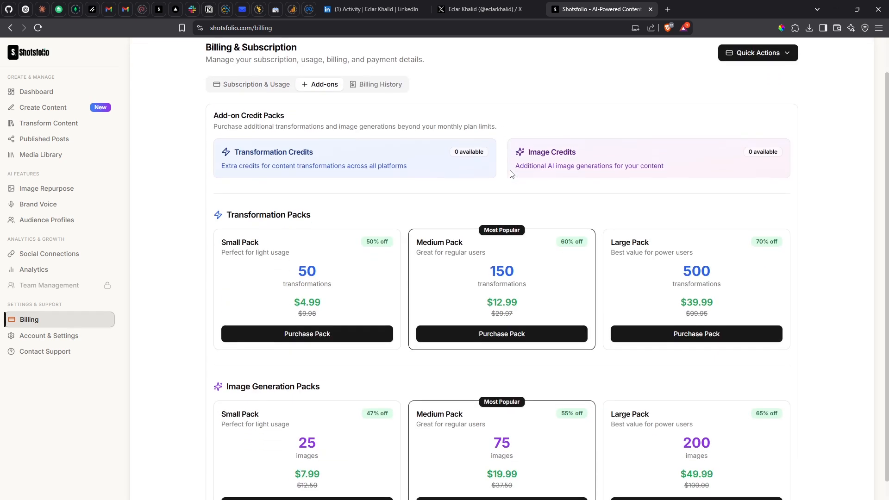
scroll(511, 173, "down", 1)
scroll(512, 172, "up", 1)
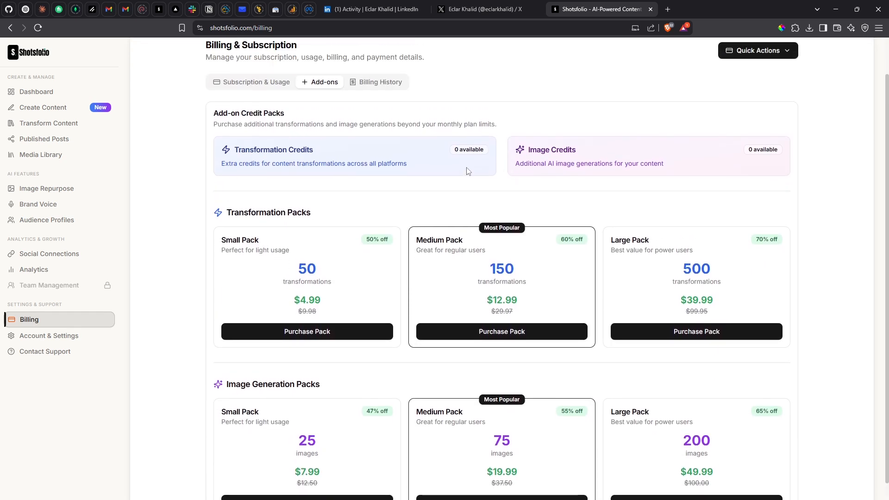
left_click_drag(227, 211, 235, 208)
left_click(308, 221)
left_click_drag(226, 384, 262, 383)
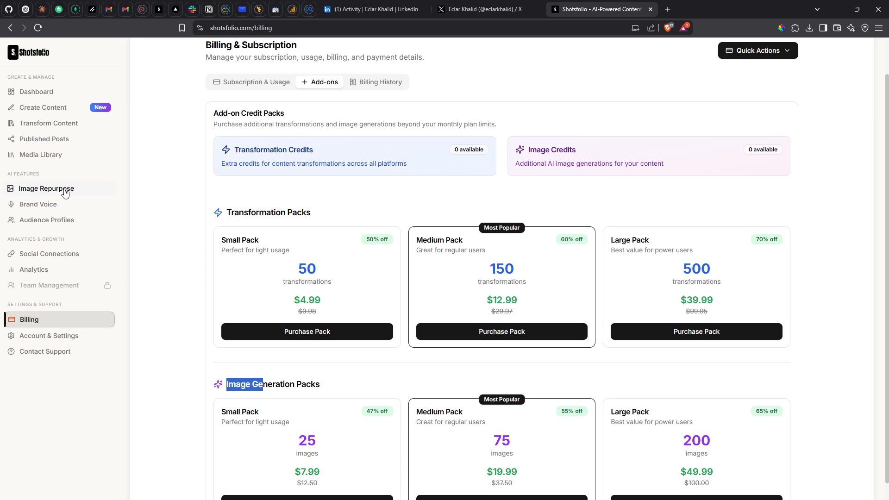
Step: Examine the image generation packs and the billing history, and return to the add-on credit packs
scroll(603, 250, "down", 2)
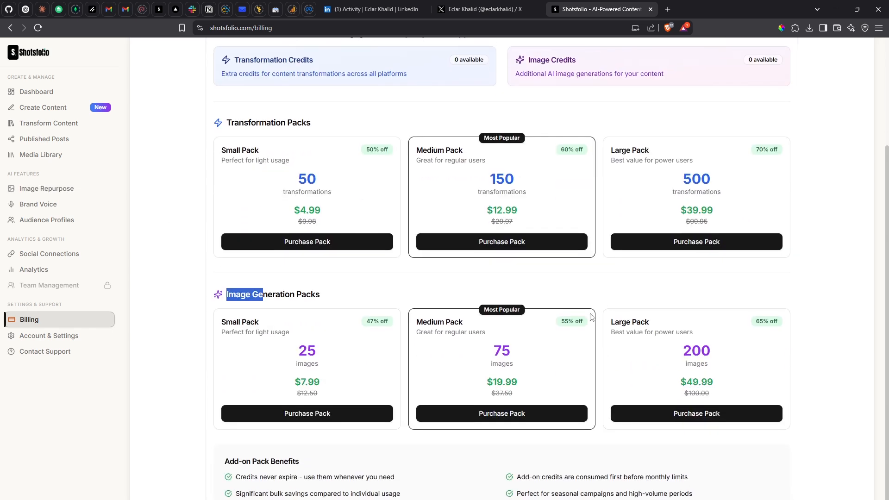
scroll(591, 316, "up", 3)
left_click(379, 128)
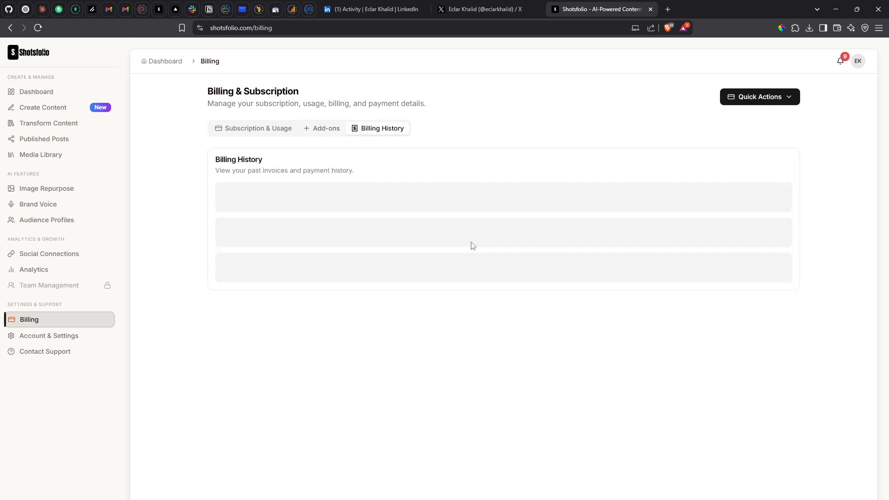
left_click(320, 130)
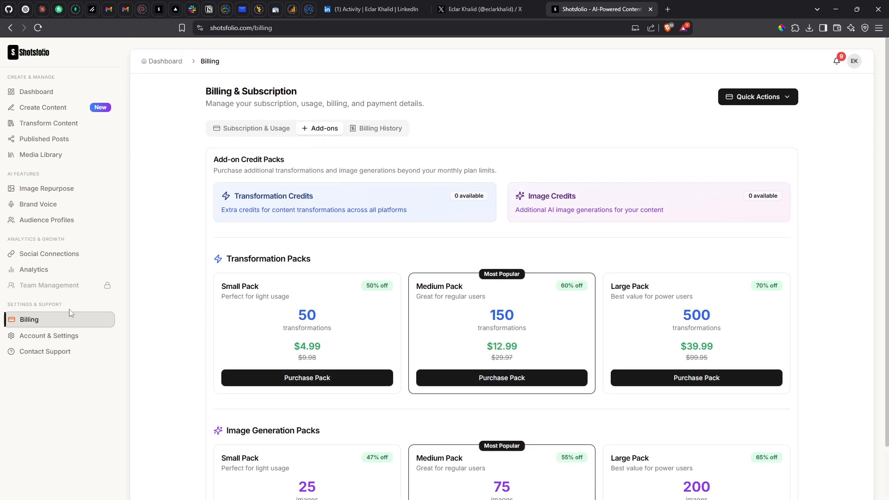
Step: Review the security and company account settings and the support contact page, and return to the dashboard
left_click(56, 338)
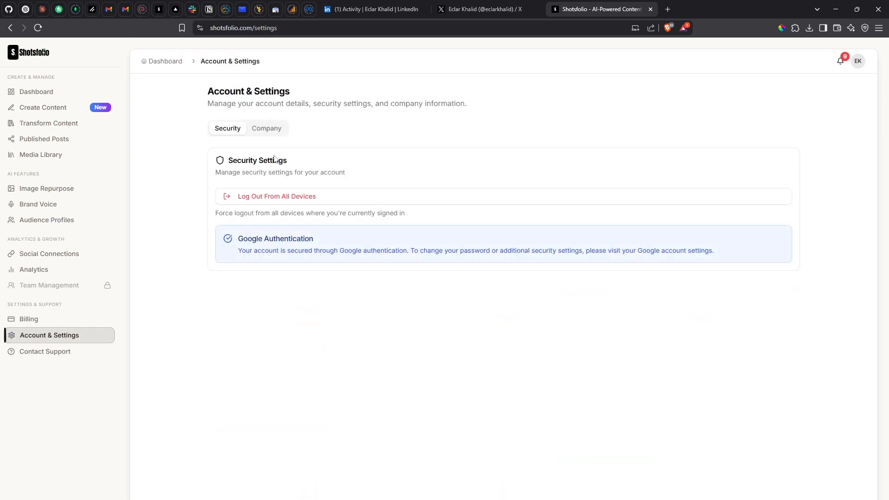
left_click(266, 129)
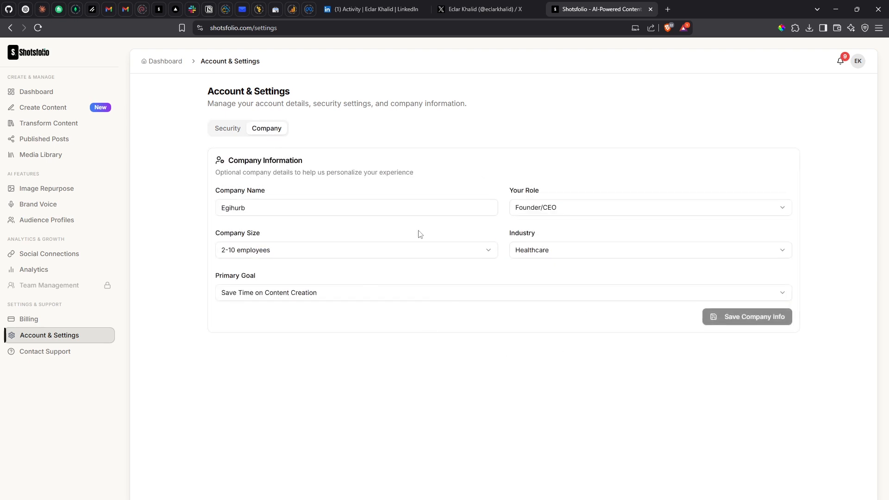
left_click(65, 352)
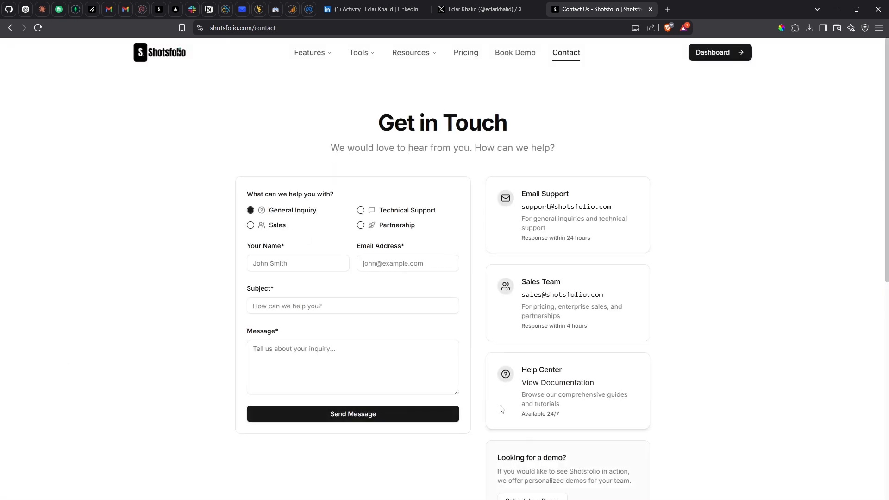
left_click(725, 56)
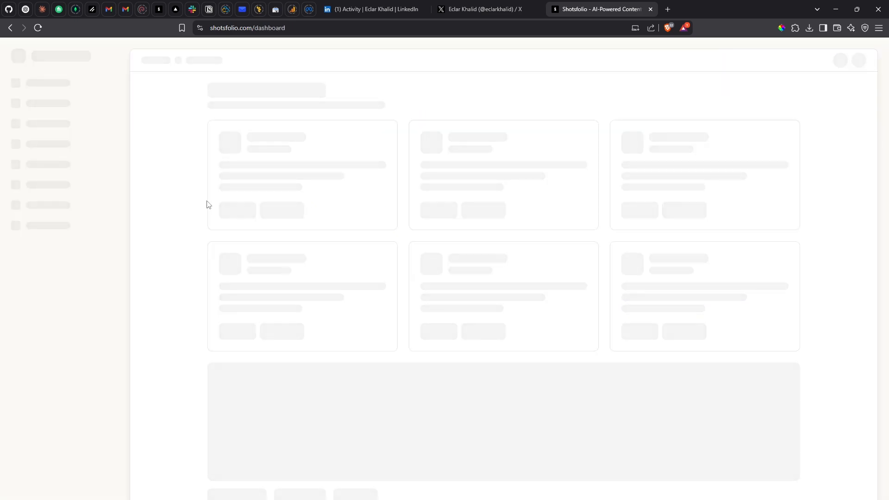